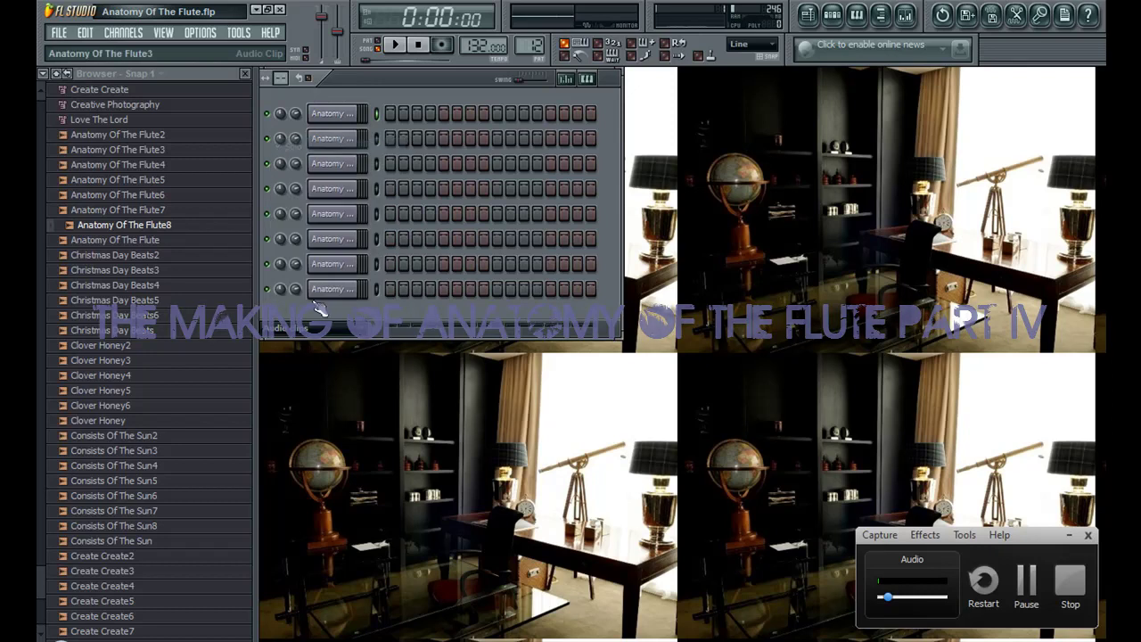
Step: Start song playback, cut the Anatomy Of The Flute8 clip at bar 17 in the playlist and place another copy starting there
click(285, 339)
click(393, 45)
key(F5)
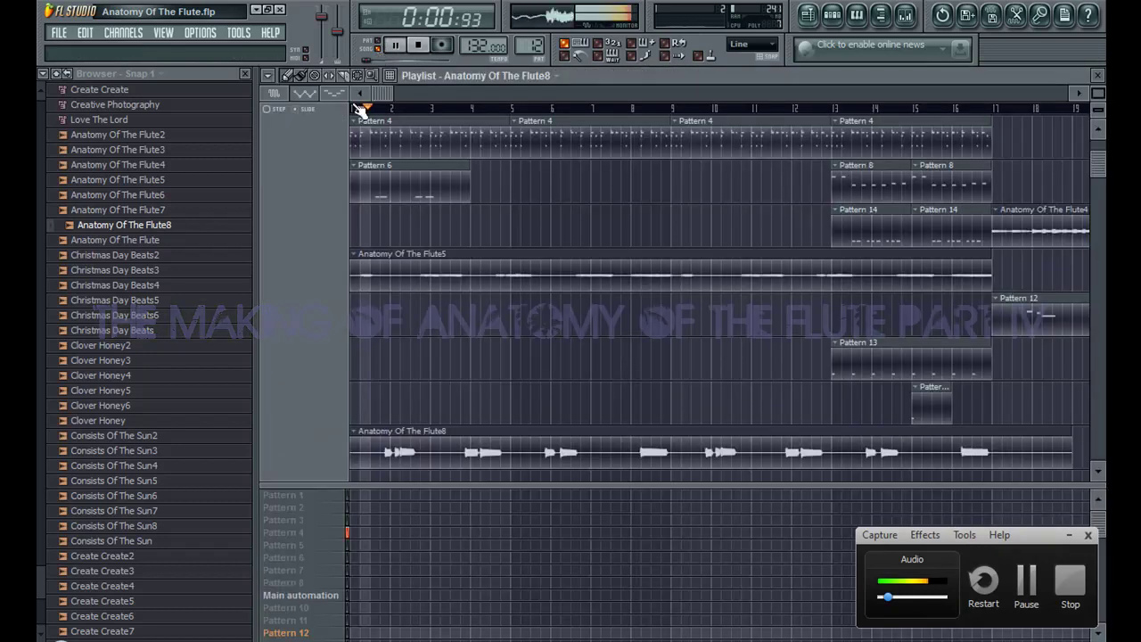
click(993, 464)
click(287, 75)
right_click(1005, 454)
click(1005, 456)
Step: Delete the Pattern 12 clip at bar 17 and move both Anatomy Of The Flute8 clips to the track below Anatomy Of The Flute5
right_click(1039, 326)
drag(466, 452, 466, 319)
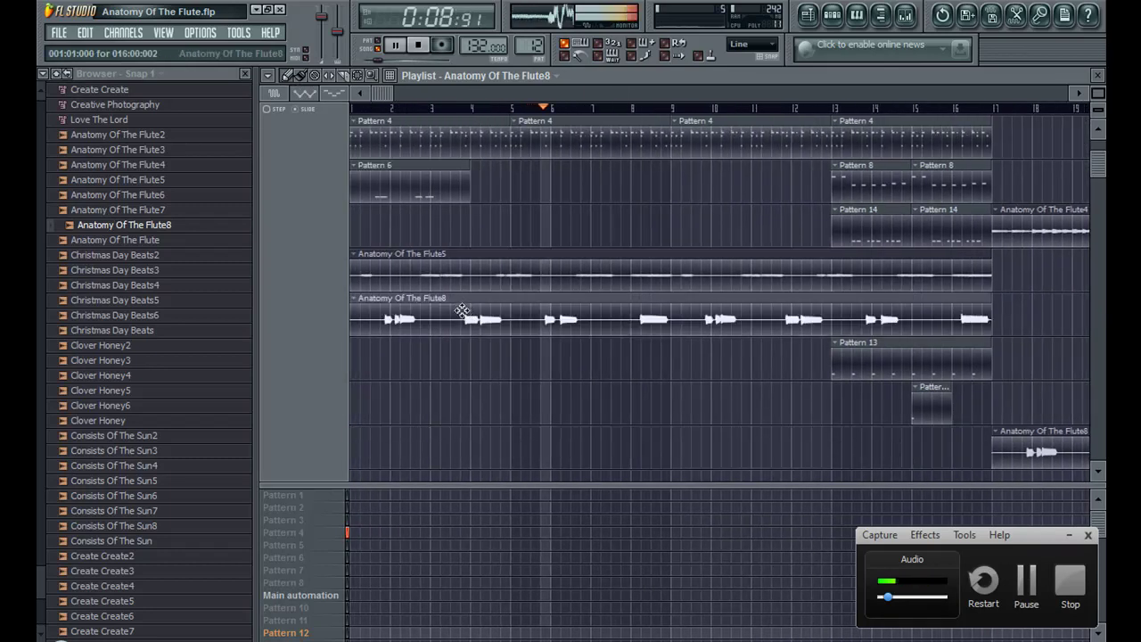
click(1016, 319)
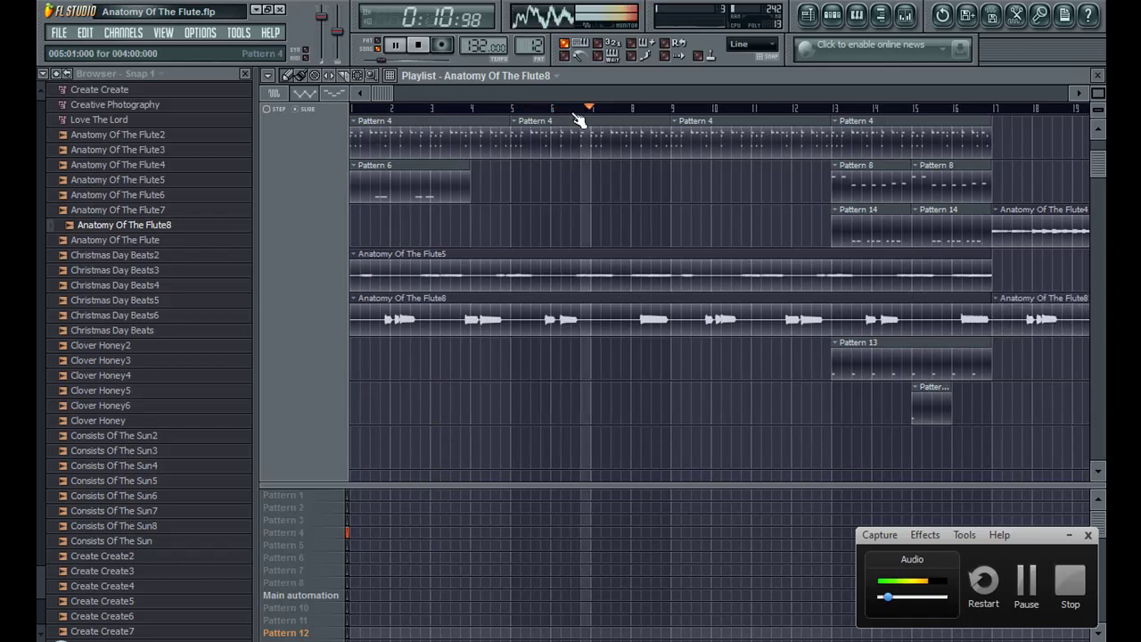
Step: Select the Hypersonic channel and switch to the empty pattern 16
scroll(721, 294, right, 6)
key(F5)
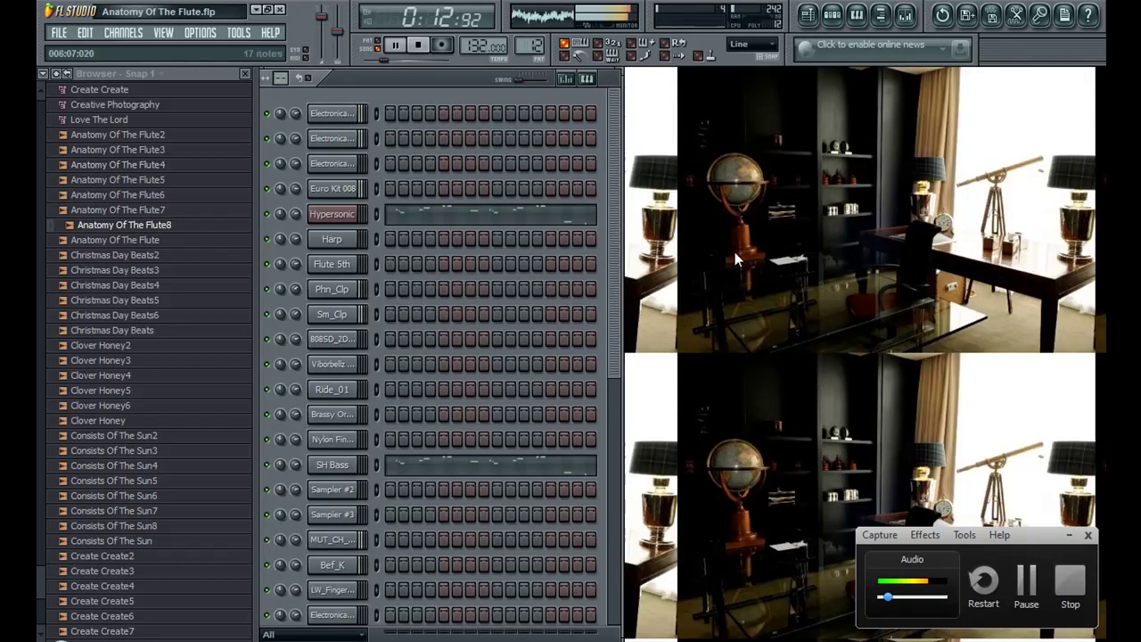
click(329, 215)
click(330, 216)
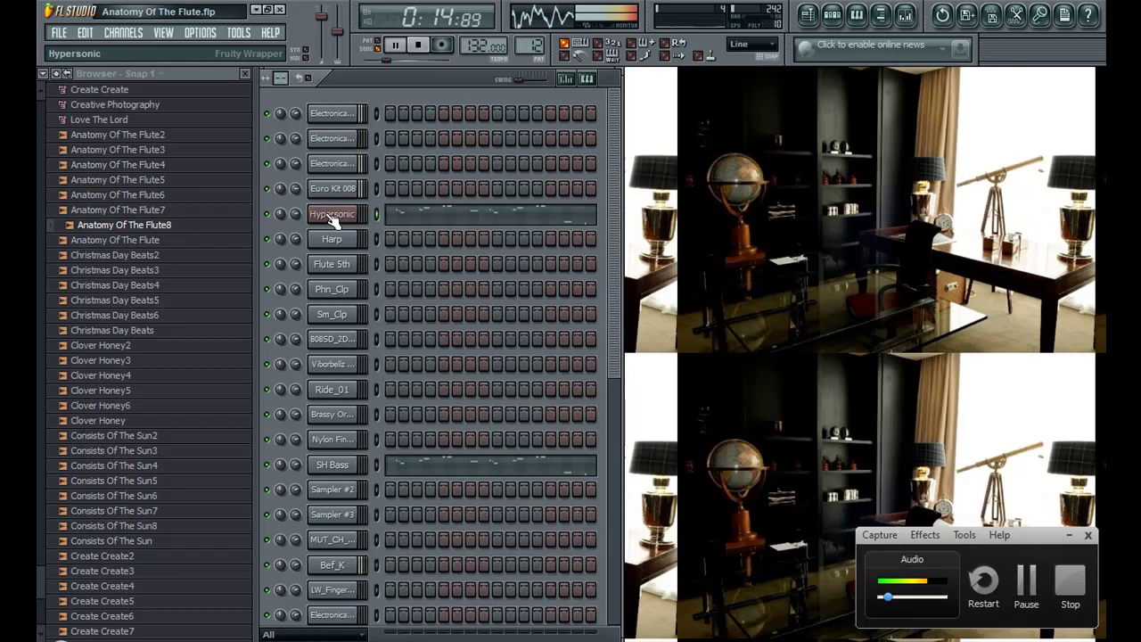
key(KP_Add)
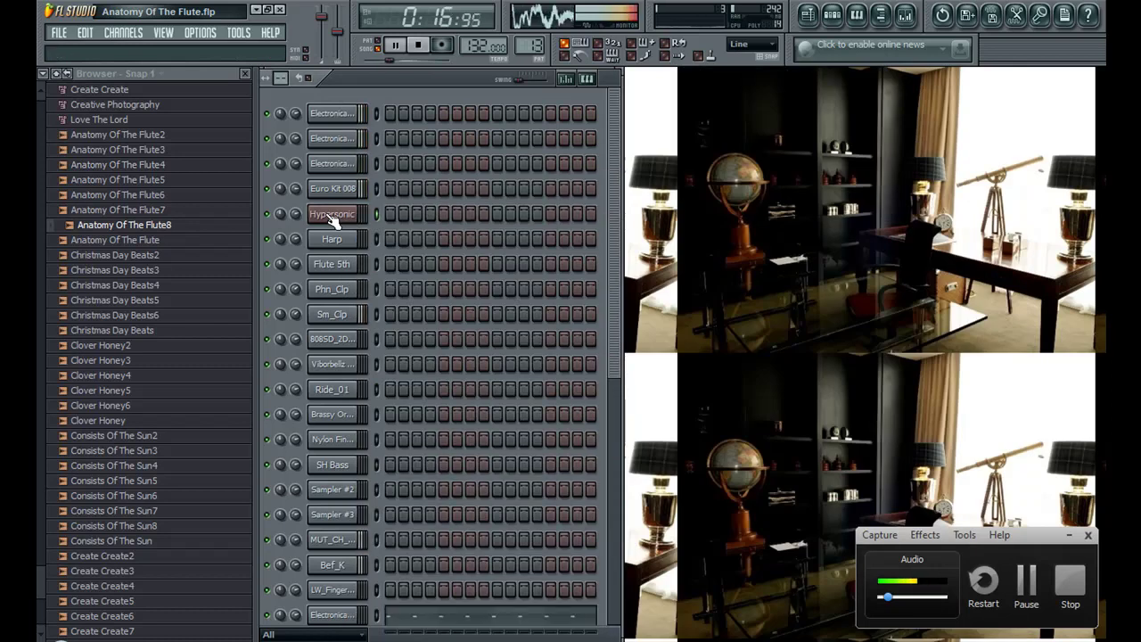
key(KP_Subtract)
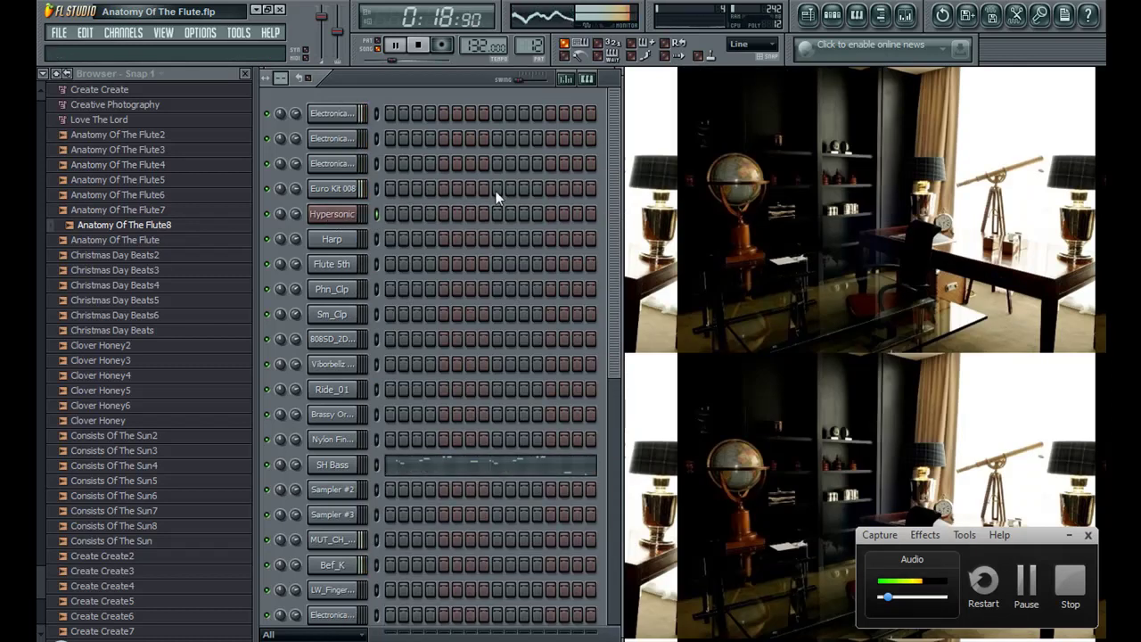
key(KP_Subtract)
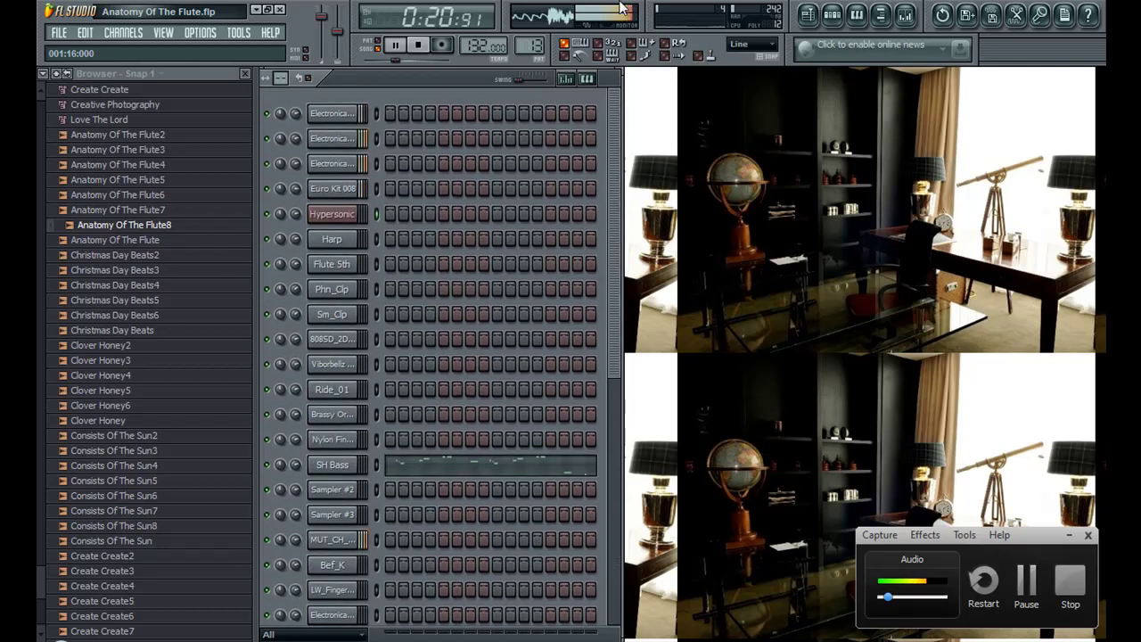
key(KP_Add)
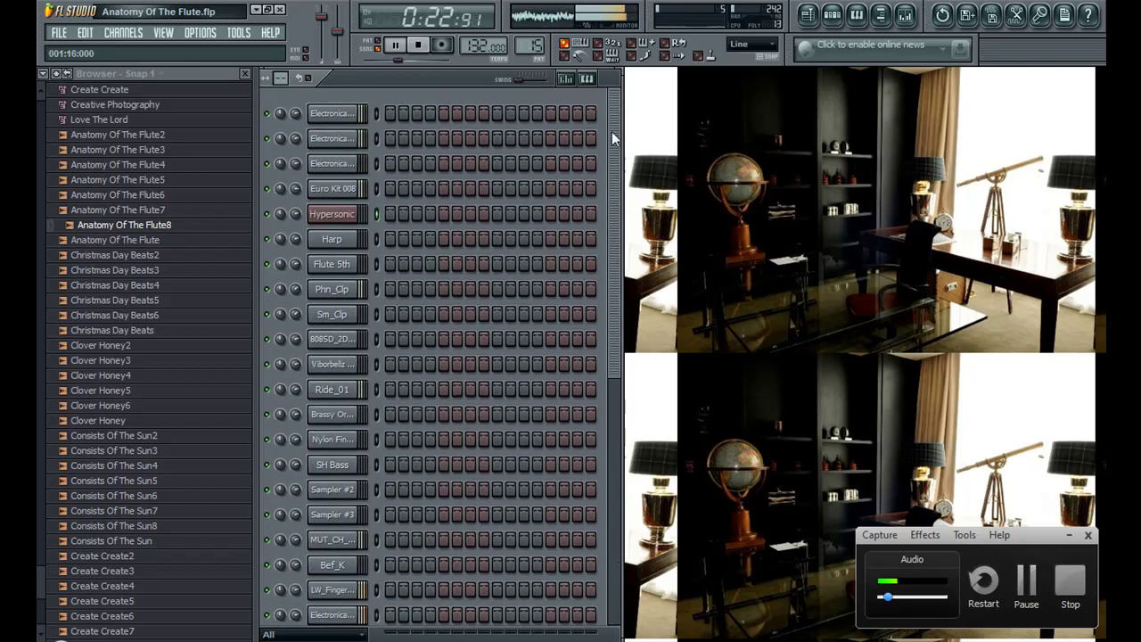
scroll(590, 358, down, 5)
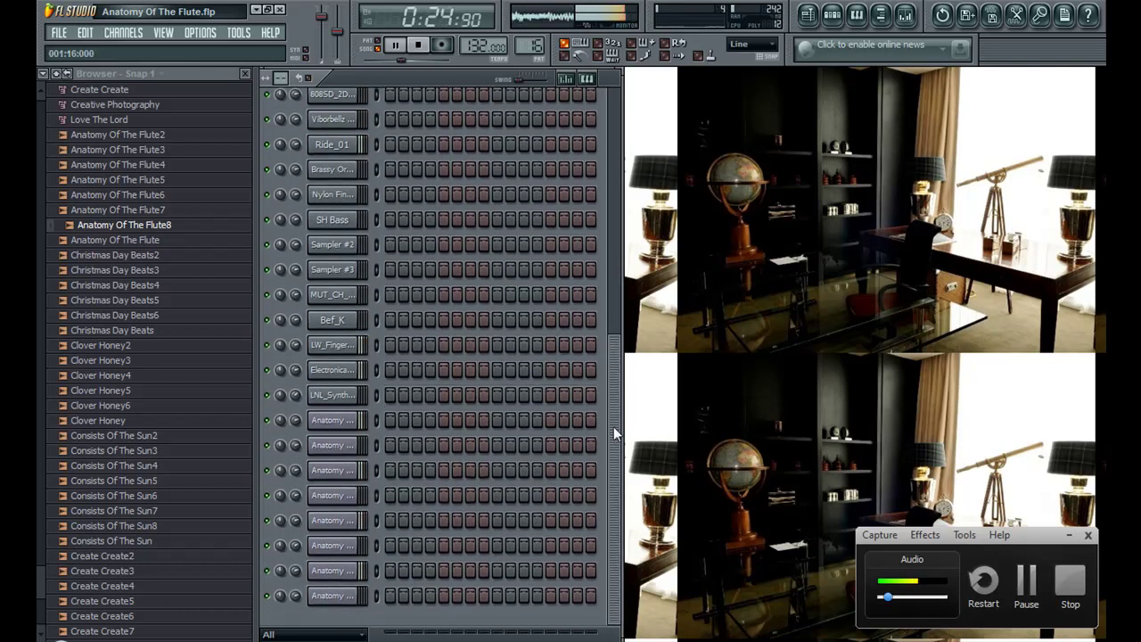
scroll(592, 115, up, 5)
Step: Load the Chorus Clav patch from the Clavinets category into the Hypersonic synth
click(331, 214)
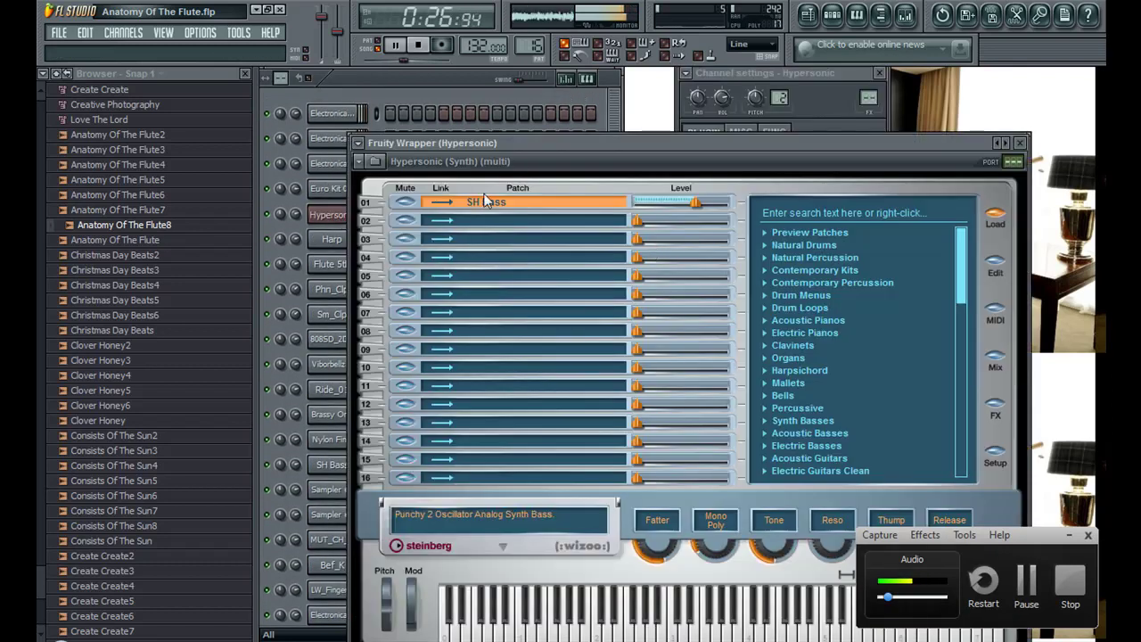
click(771, 348)
click(823, 383)
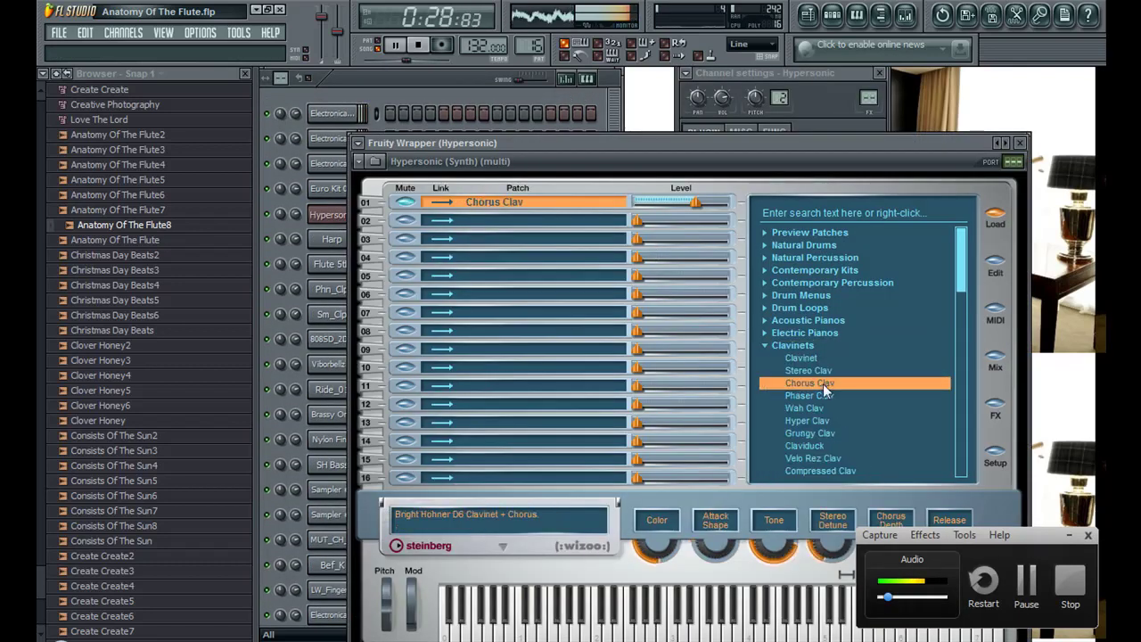
click(440, 83)
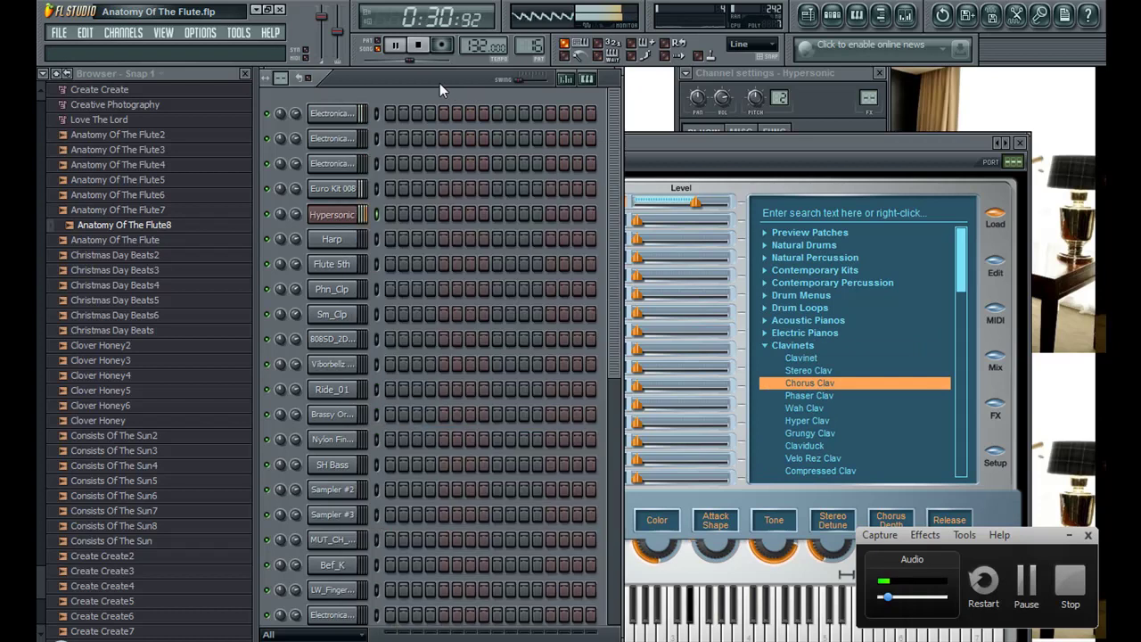
Step: Restart song playback at bar 15 and record a Hypersonic melody into pattern 16
key(F5)
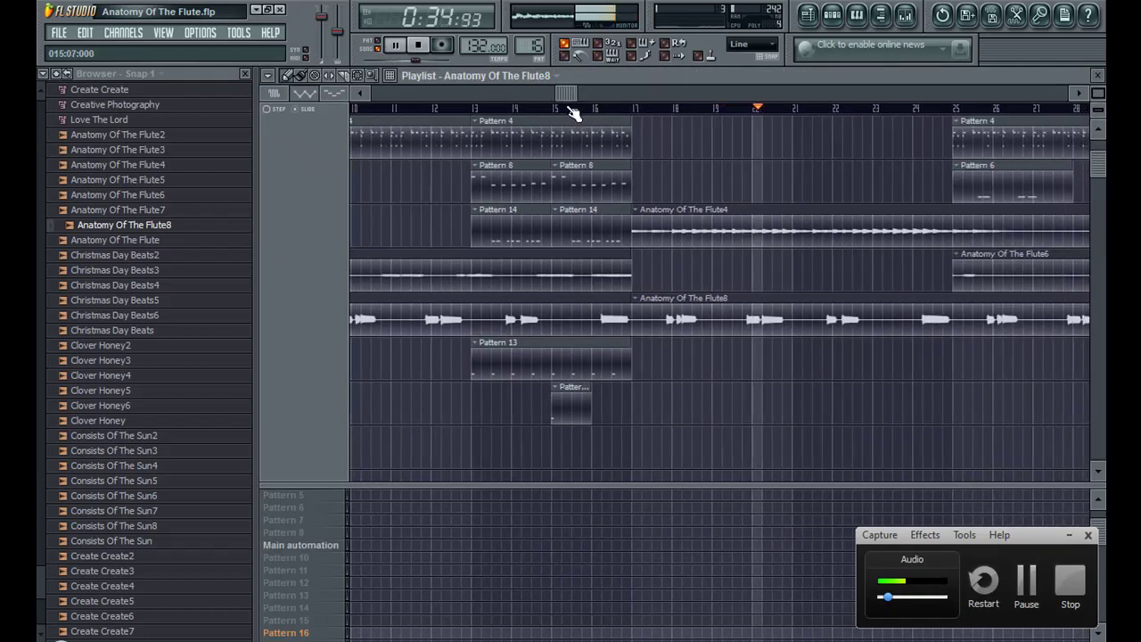
click(582, 110)
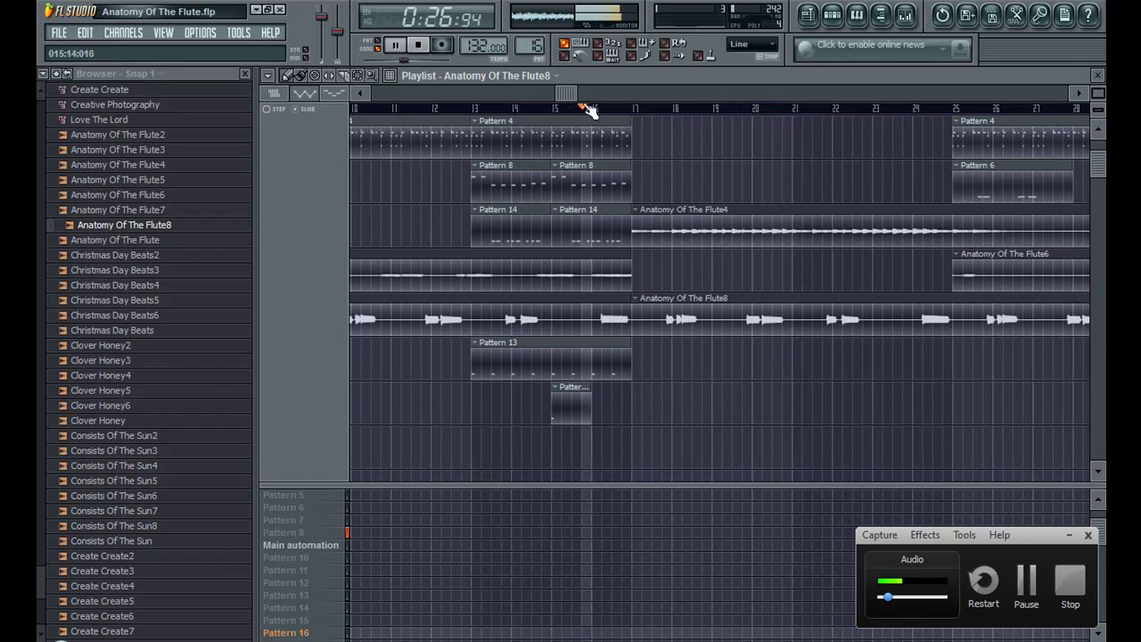
key(F5)
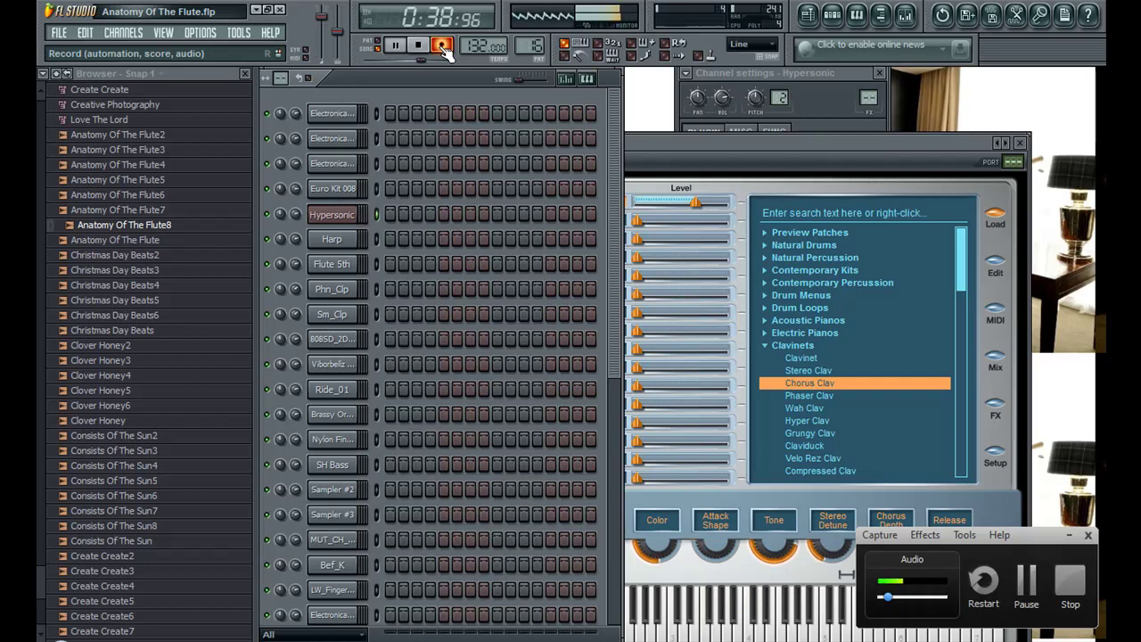
Step: Turn snapping off and shift all recorded Hypersonic notes of pattern 16 slightly in the piano roll
click(438, 213)
click(761, 44)
click(748, 98)
key(ctrl+a)
drag(513, 278, 517, 281)
Step: Set snapping to Line and place pattern 16 on the first playlist track at bar 17
click(453, 119)
key(F5)
click(628, 108)
click(749, 44)
click(748, 71)
drag(578, 92, 631, 107)
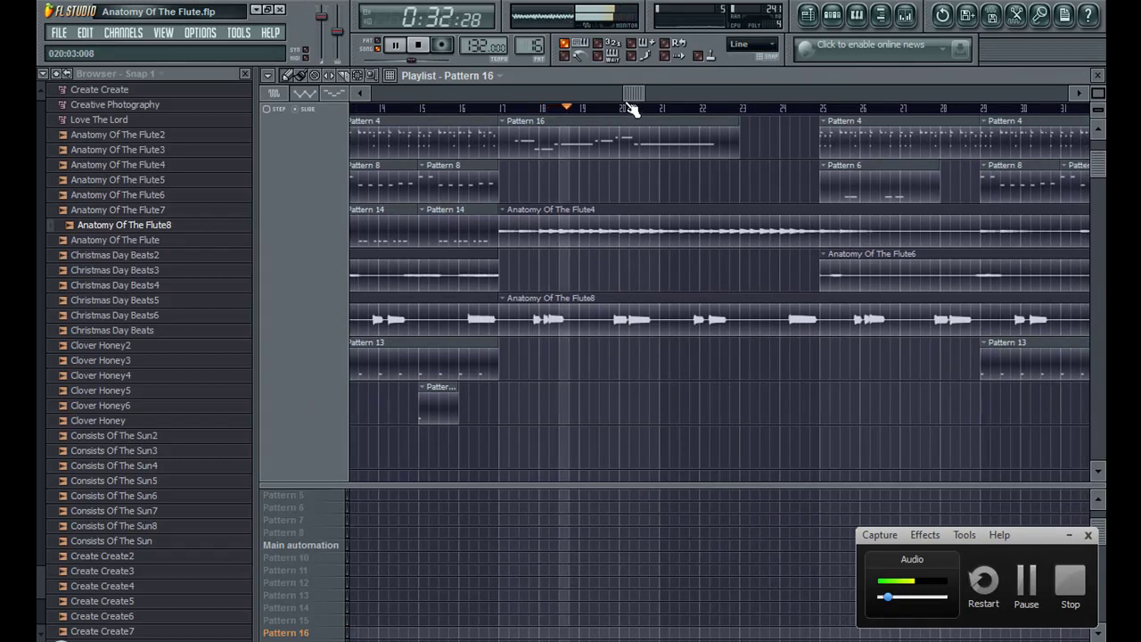
Step: Replay the song from bar 17 and open pattern 16's Hypersonic notes in the piano roll
click(519, 109)
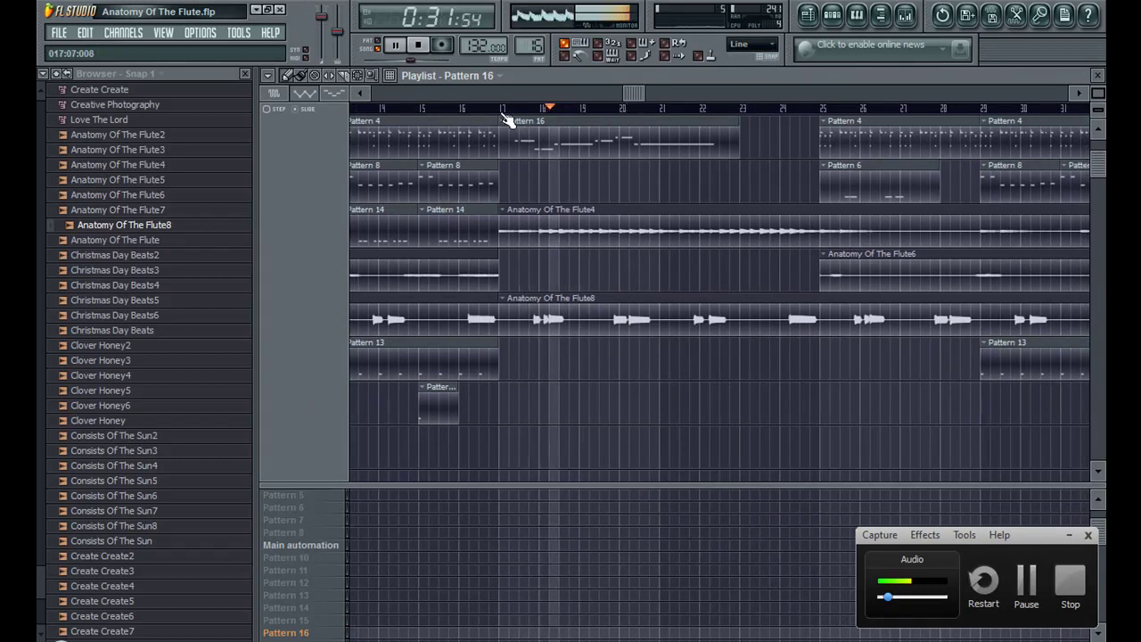
click(531, 110)
double_click(533, 123)
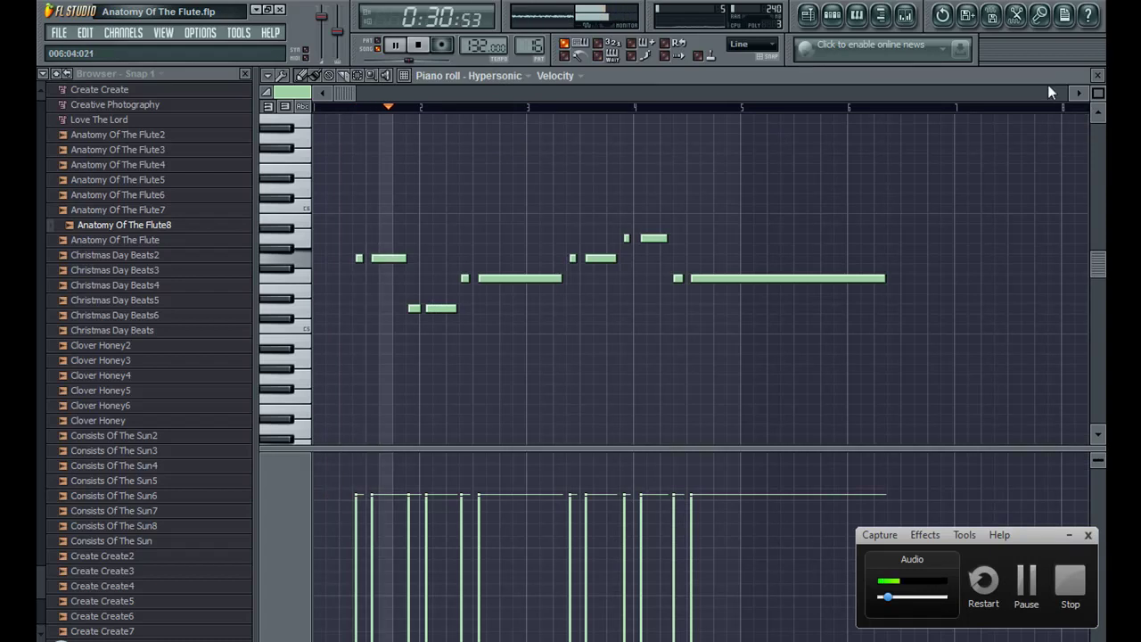
Step: With snapping set to (none), nudge the two low notes around bar 2 slightly earlier, and restore snapping to Line
key(Page_Up)
click(751, 43)
click(745, 98)
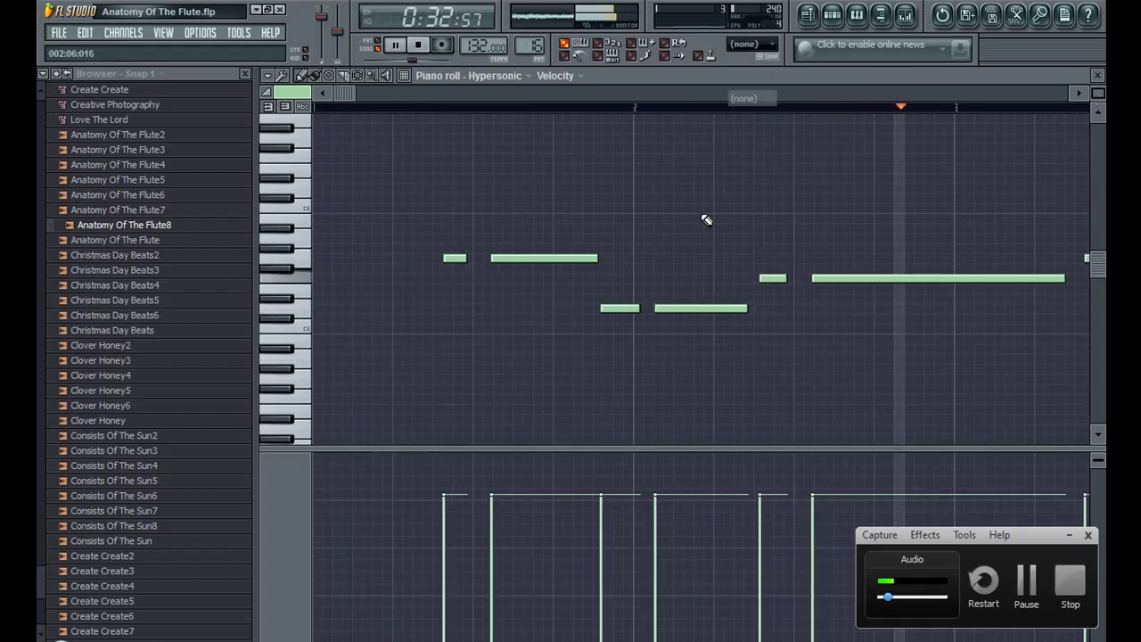
drag(670, 308, 664, 309)
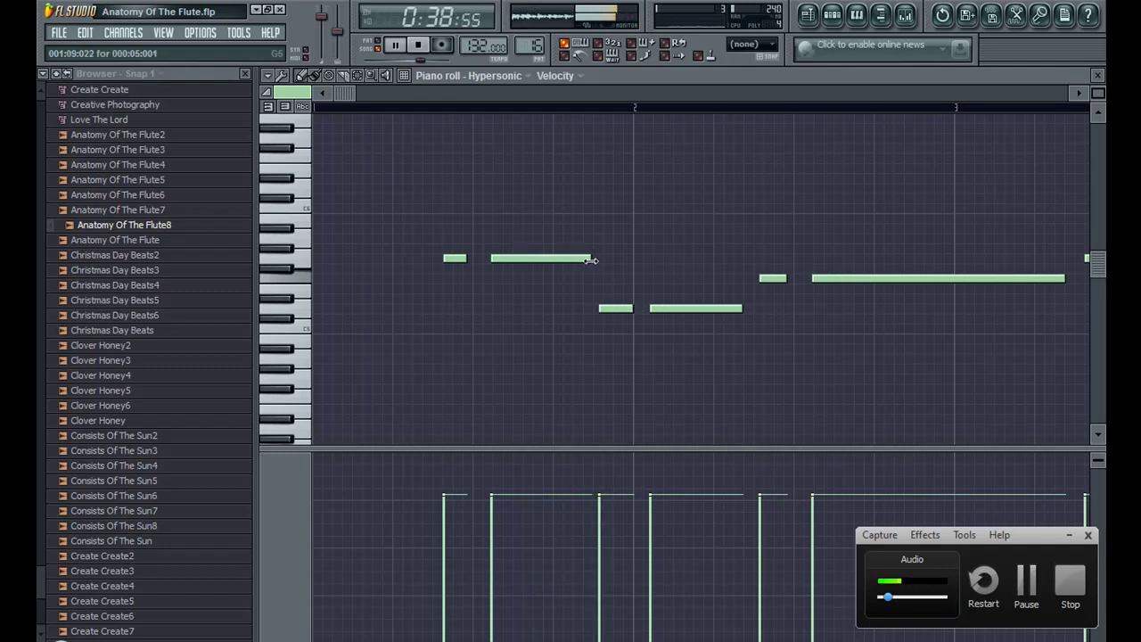
click(751, 43)
click(753, 67)
click(751, 43)
click(757, 56)
scroll(1034, 107, down, 3)
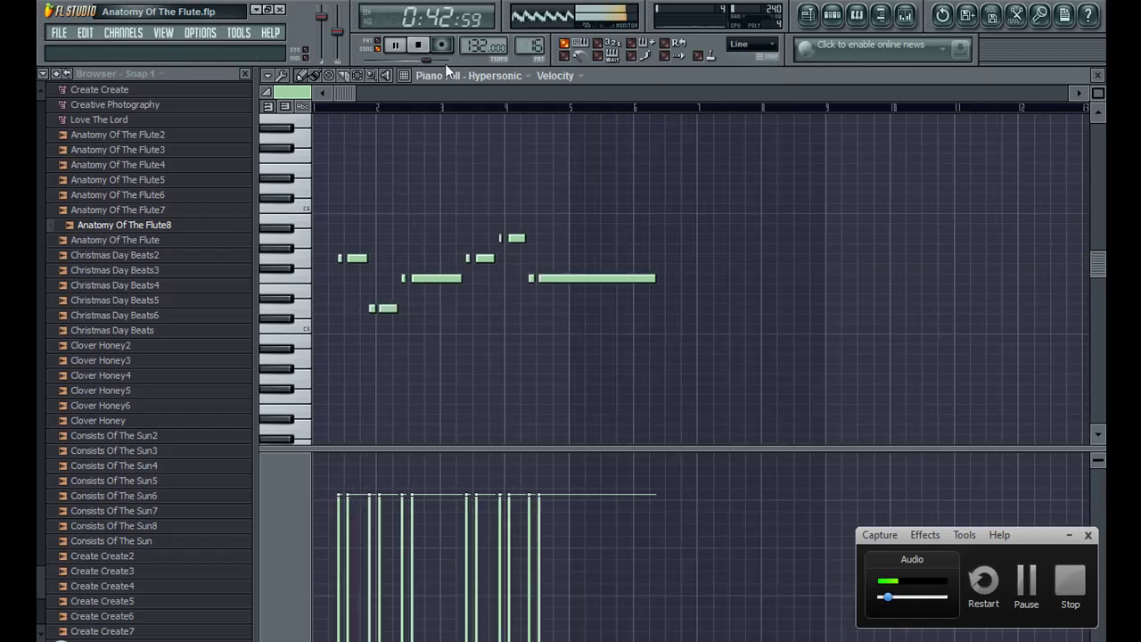
Step: Save the project
click(58, 34)
click(80, 117)
key(Escape)
click(61, 35)
click(95, 103)
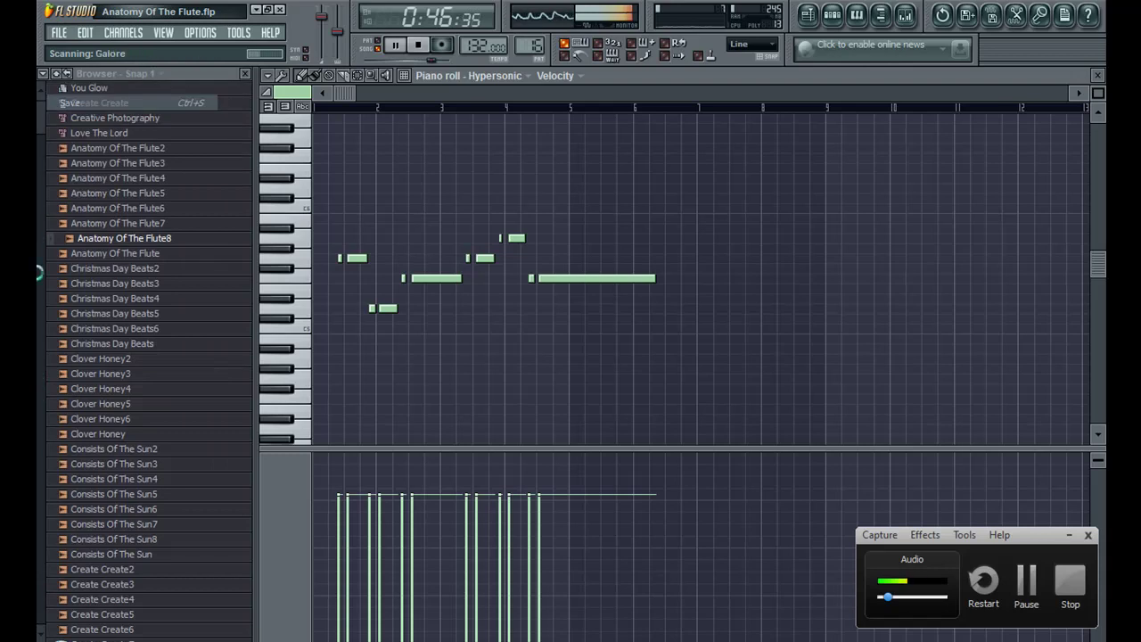
Step: Audition browser samples, including the BHK_Fidget bass FX, drum loop and FX loop files and BIIB1 Guitar 21 (6)
click(152, 282)
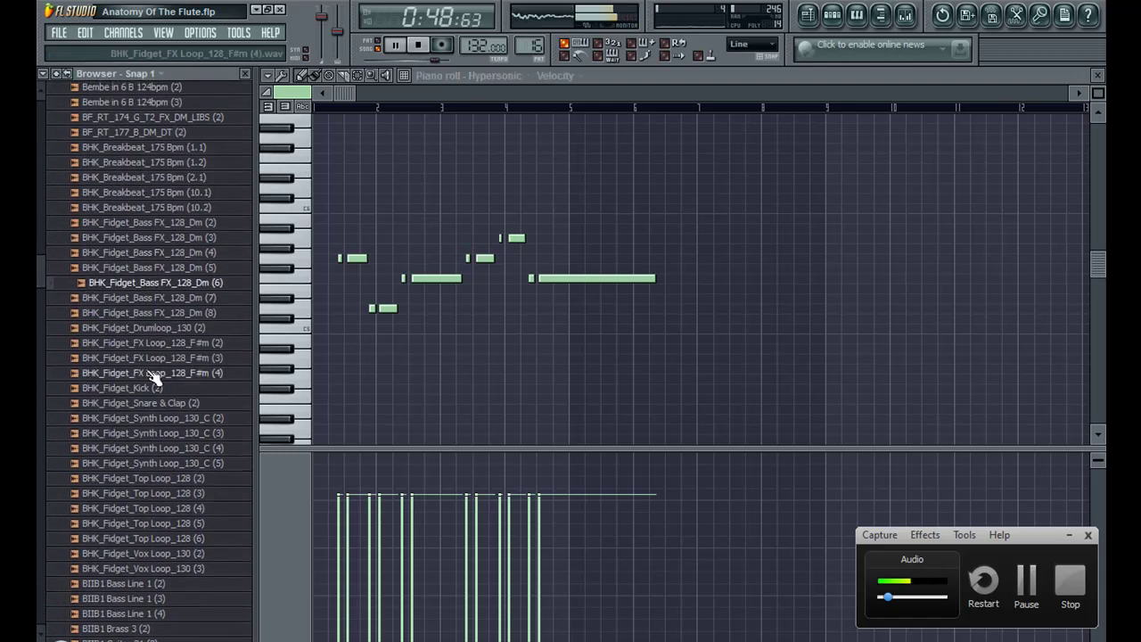
click(178, 342)
click(178, 327)
click(181, 343)
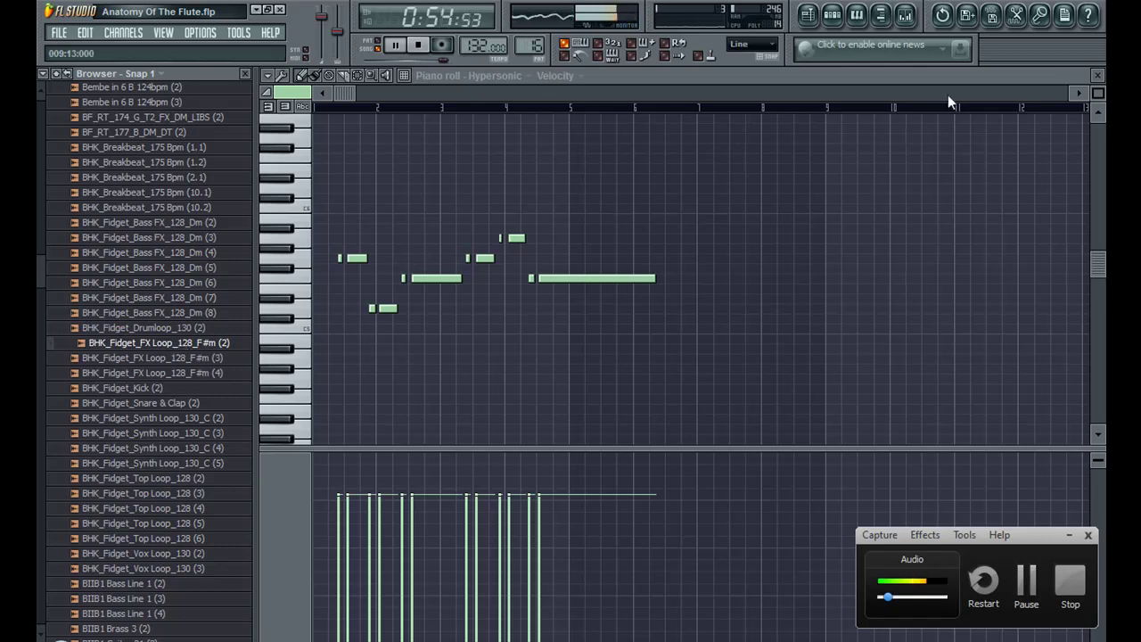
click(1099, 81)
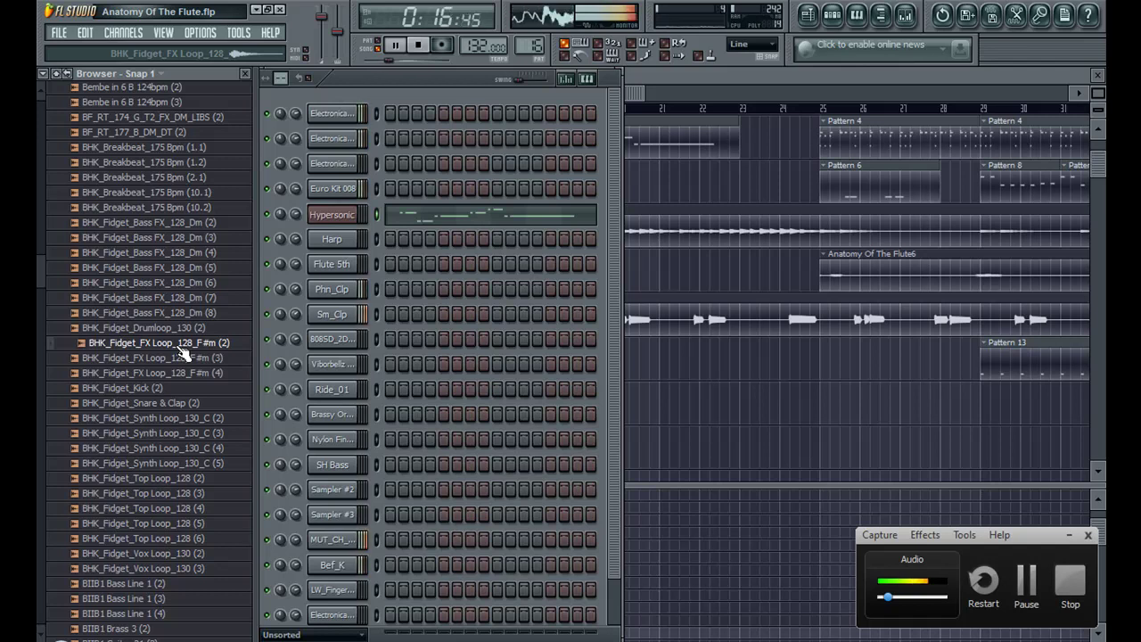
drag(111, 350, 349, 223)
scroll(157, 445, down, 3)
Step: Replay the song from bar 17 and open the Electronica Kit 057 notes of pattern 17 in the piano roll
click(726, 93)
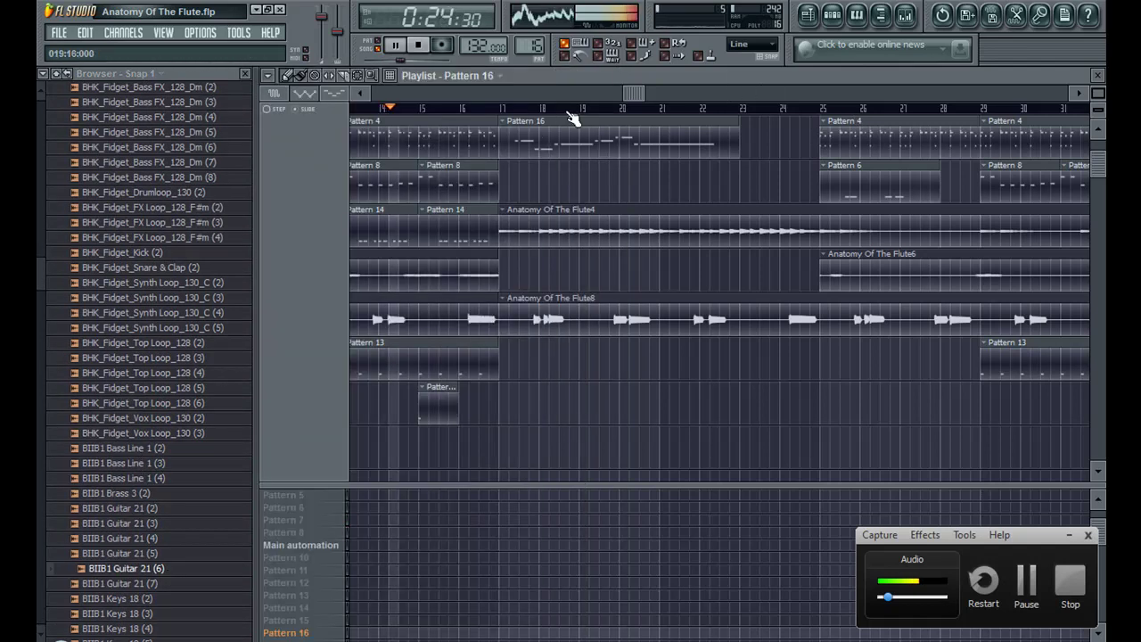
click(514, 108)
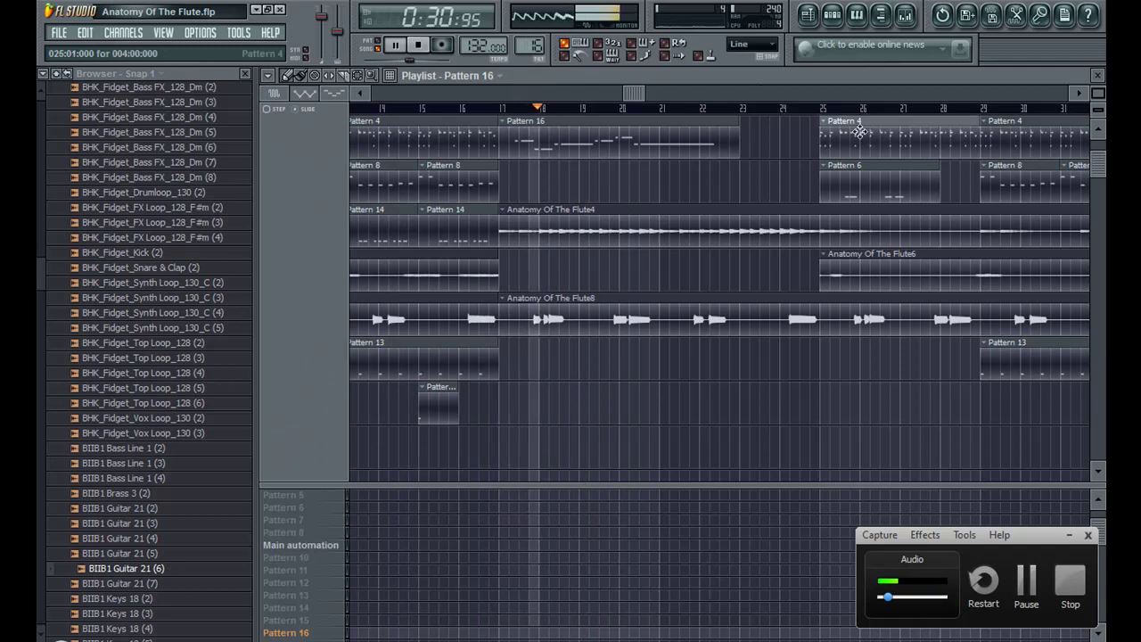
key(F6)
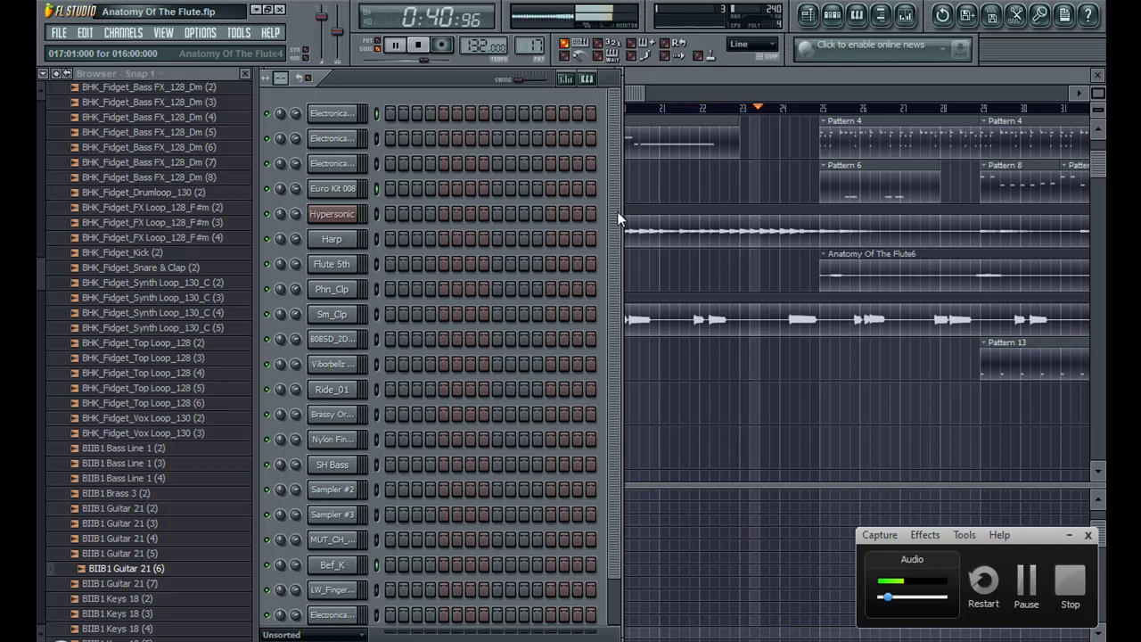
click(443, 122)
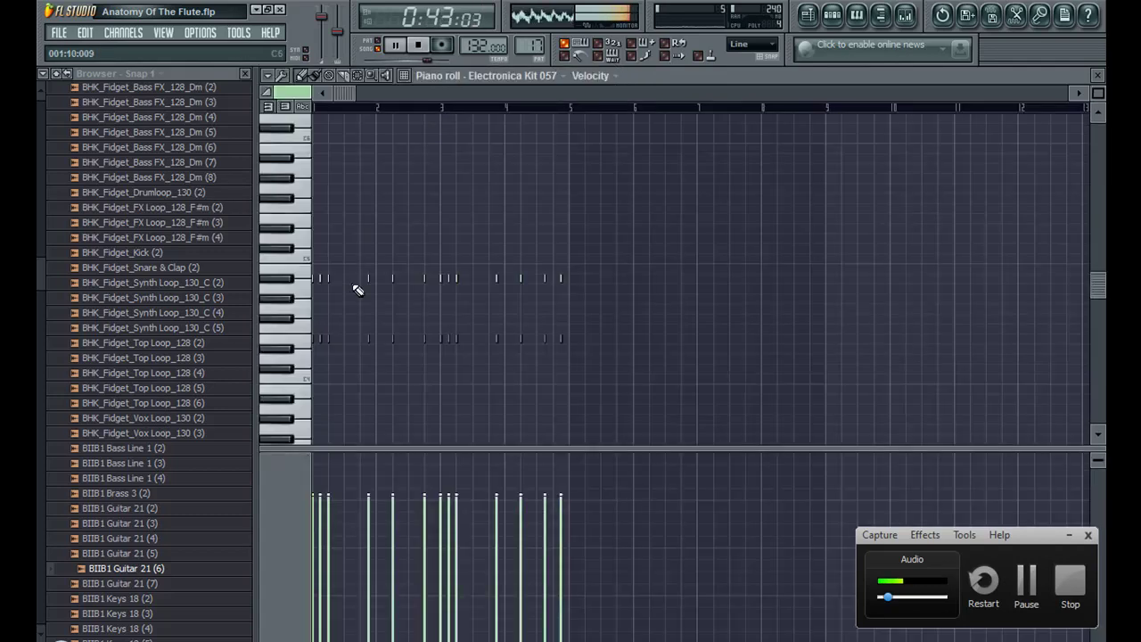
Step: Add two Electronica Kit 057 notes ahead of the last note in bar 1, at the same pitch and even spacing
scroll(468, 284, up, 3)
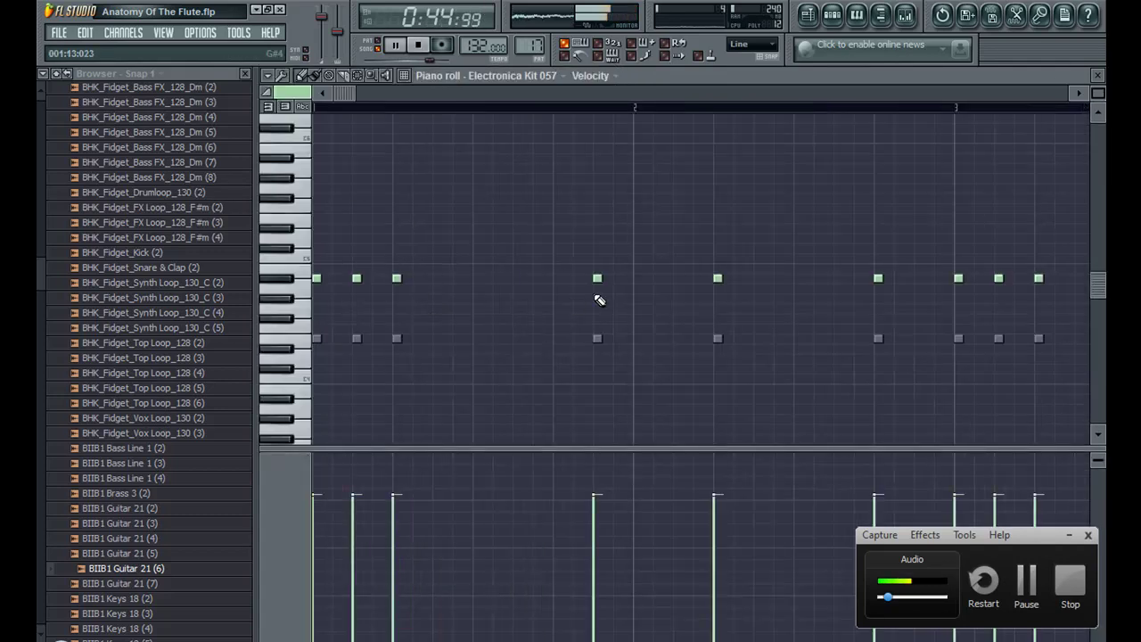
click(558, 279)
click(517, 279)
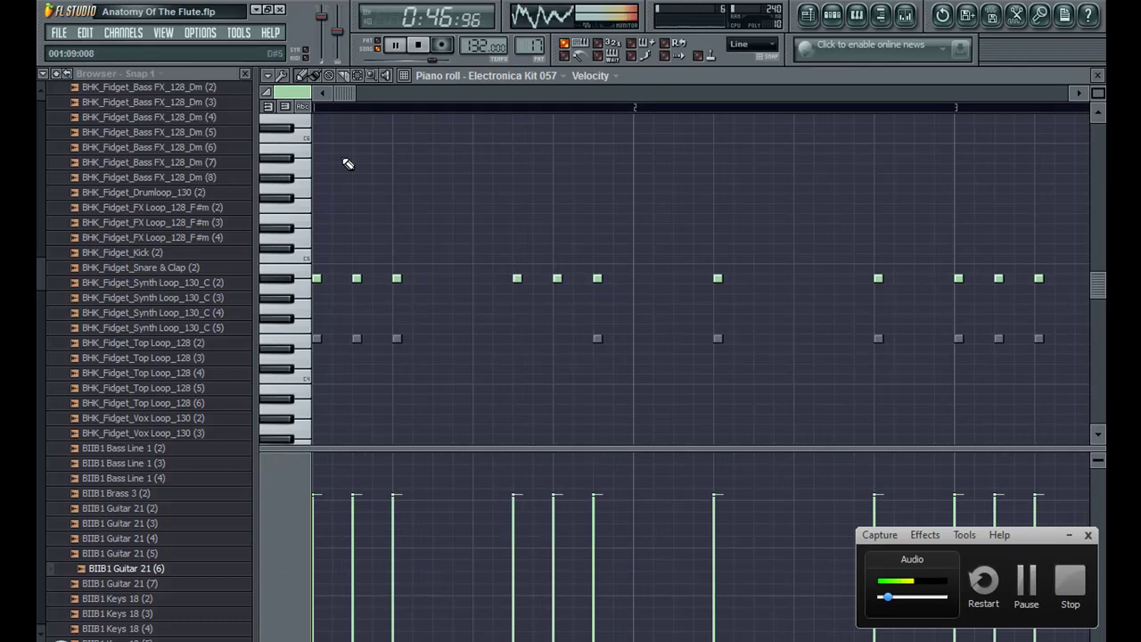
Step: Delete all Electronica Kit 057 notes in pattern 17 except the three-note run late in bar 1
drag(413, 108, 313, 108)
scroll(441, 112, down, 3)
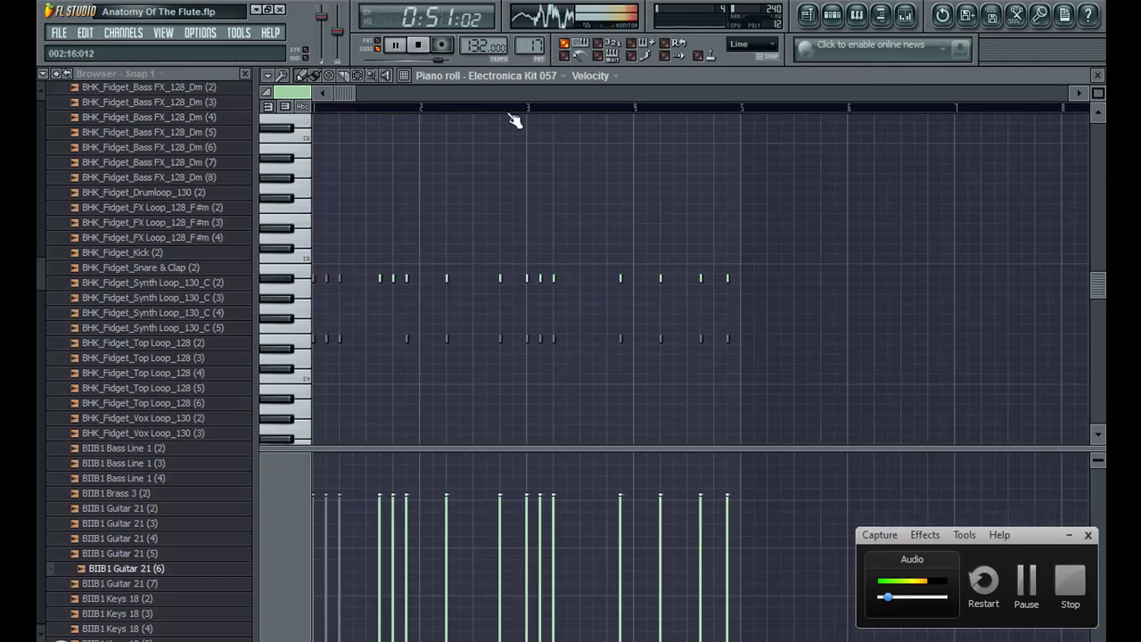
drag(447, 118, 964, 117)
key(F7)
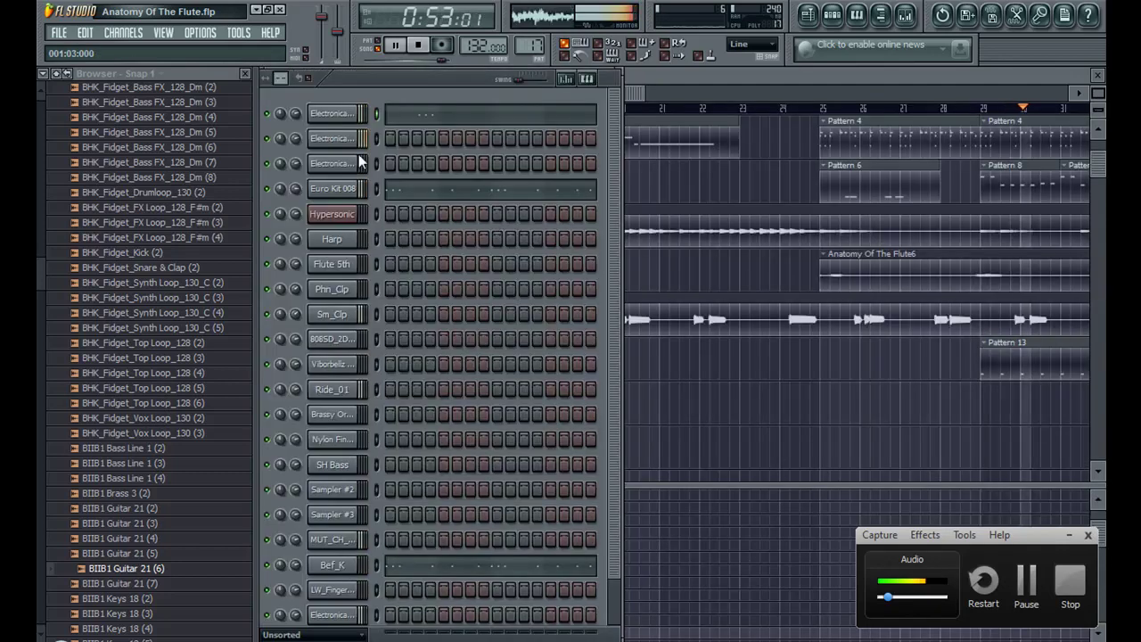
Step: Replace the Euro Kit 008 notes in pattern 17 with the same three-note run as the Electronica Kit 057 channel
click(335, 189)
click(337, 190)
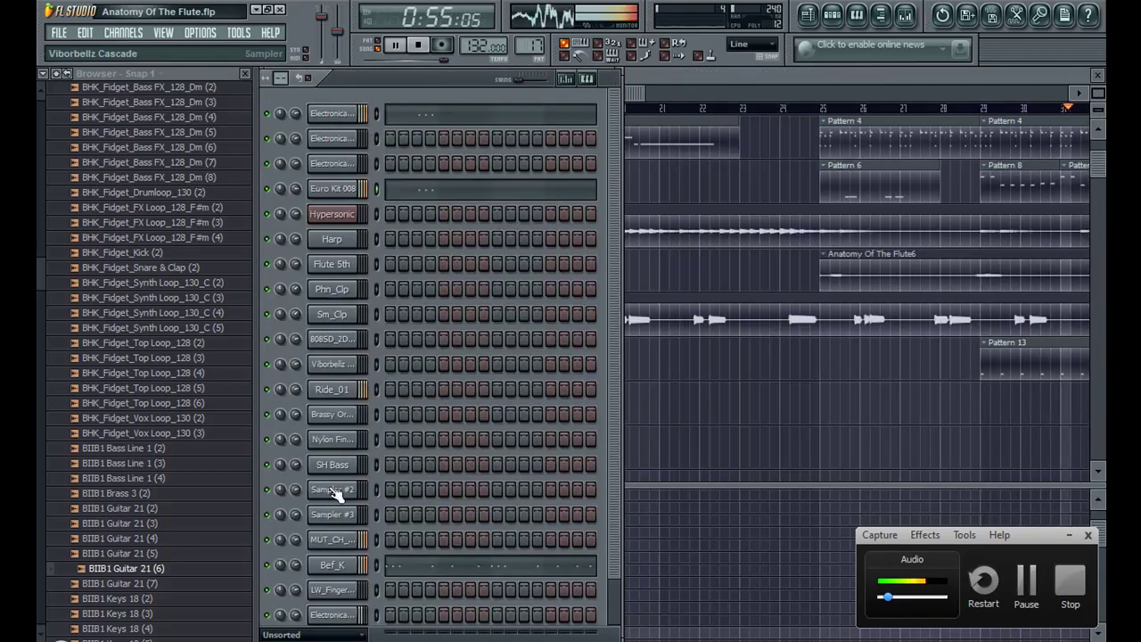
Step: Replace the Bef_K notes in pattern 17 with the three-note run and place a Pattern 17 clip at bar 24
click(337, 559)
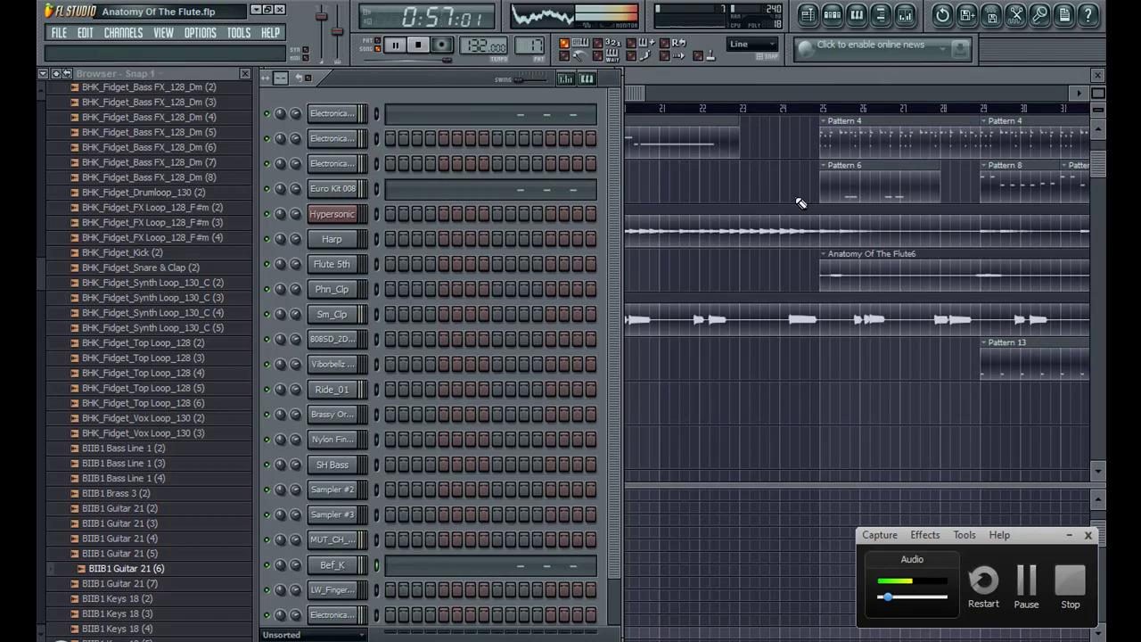
key(F6)
click(781, 111)
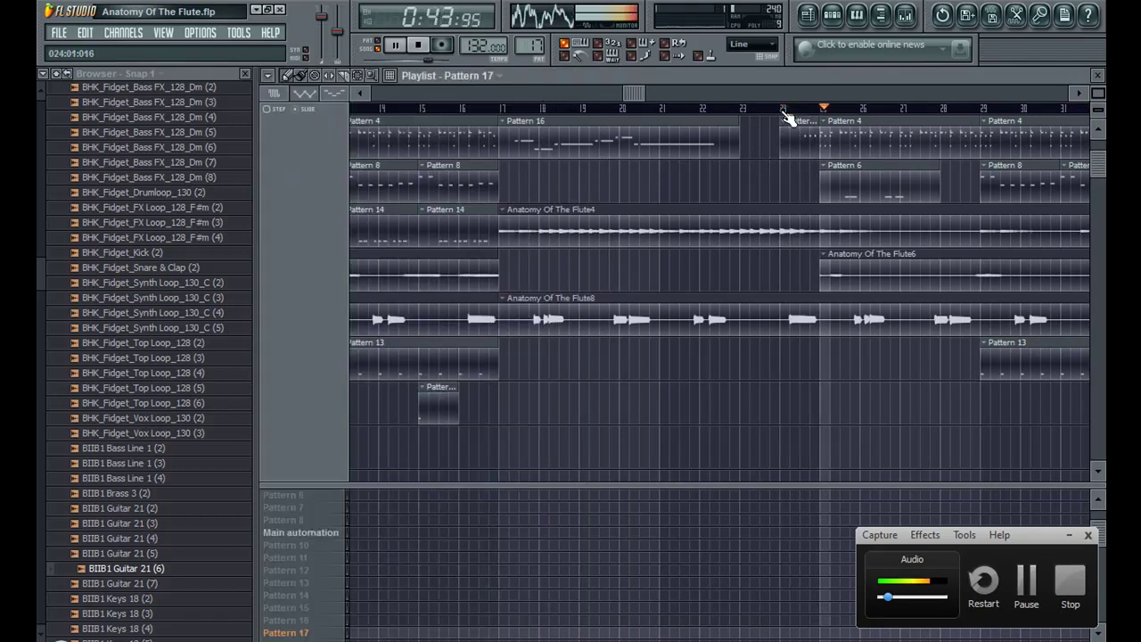
click(808, 109)
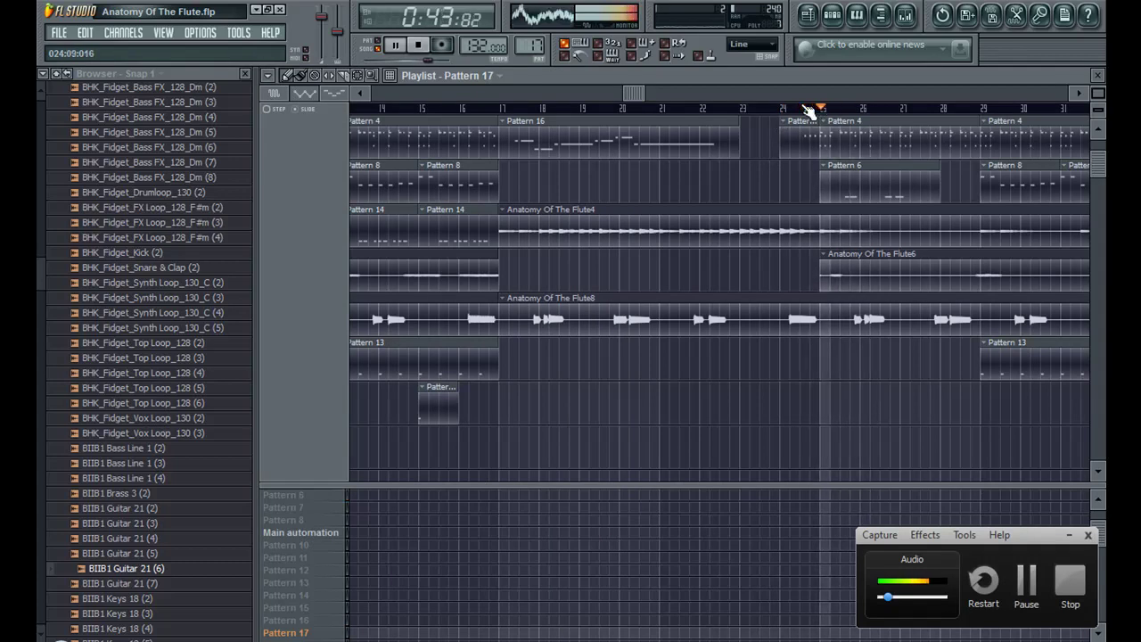
Step: Copy the two MUT_CH_41 notes from the end of bar 4 in pattern 4 into the second half of bar 1 in pattern 17
click(853, 142)
key(F6)
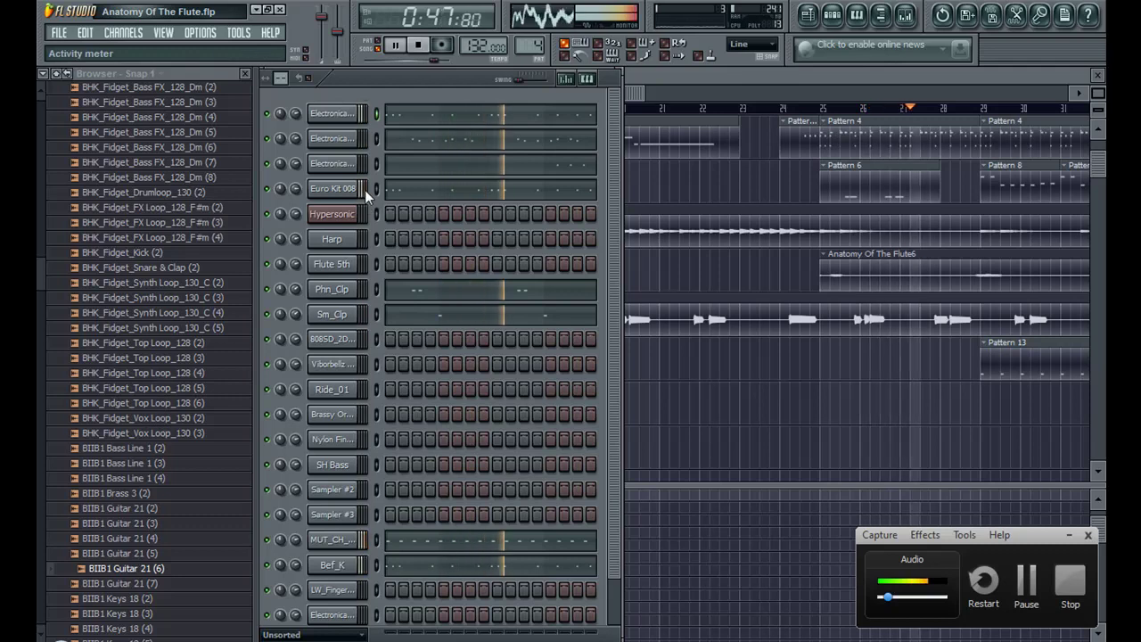
click(427, 541)
drag(701, 109, 739, 113)
scroll(531, 45, up, 5)
scroll(533, 45, up, 4)
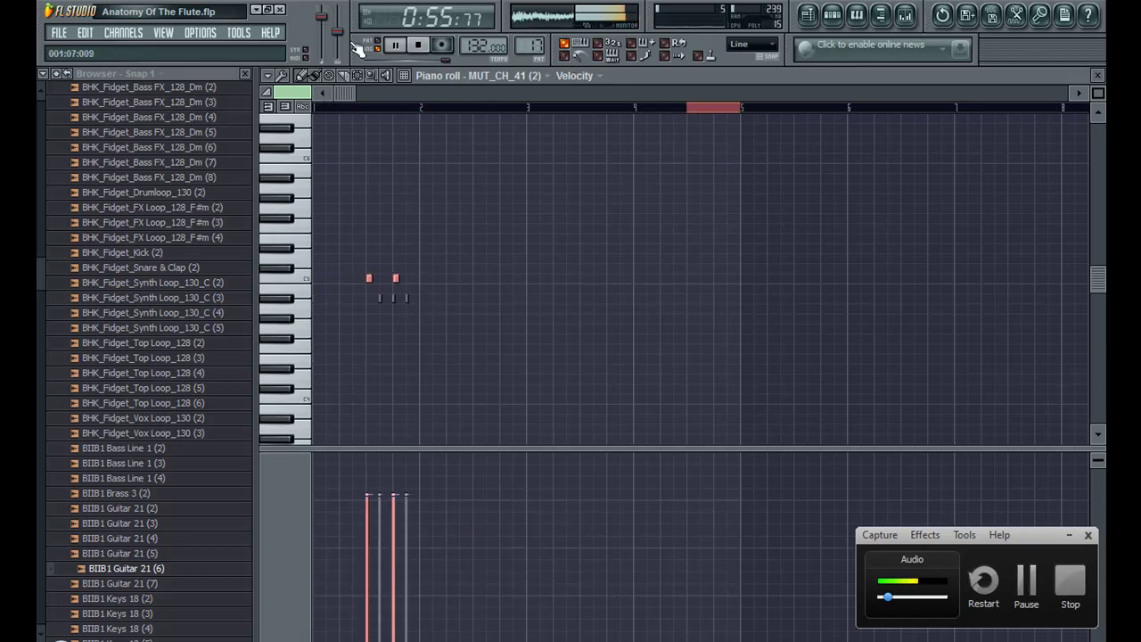
Step: Replay the song from around bar 24 and save the project
key(F5)
click(777, 110)
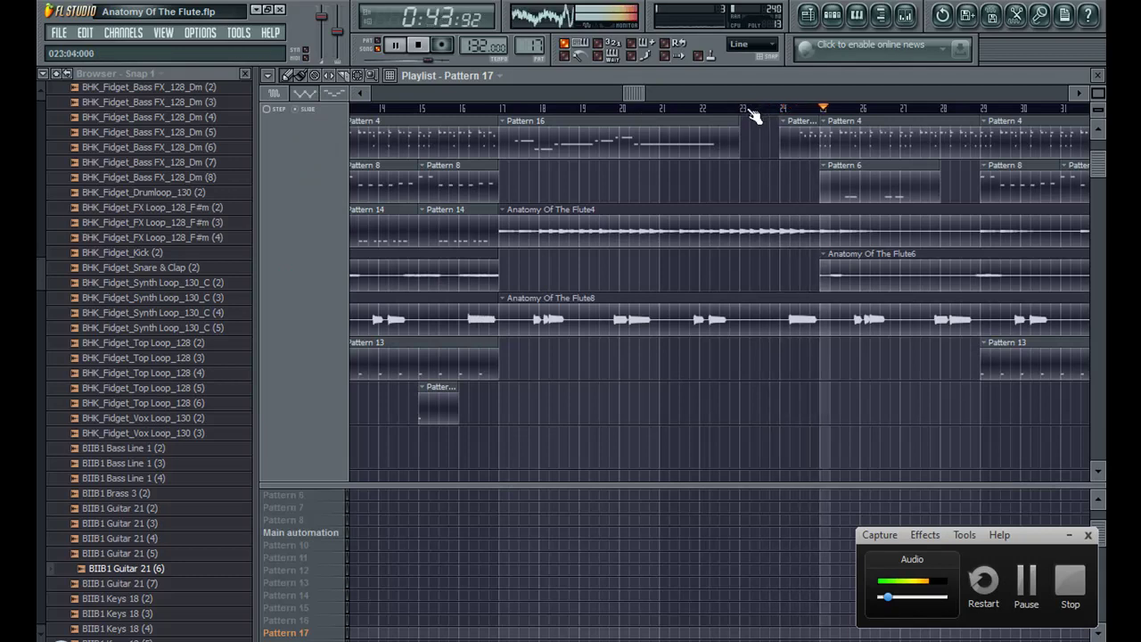
click(59, 32)
click(76, 102)
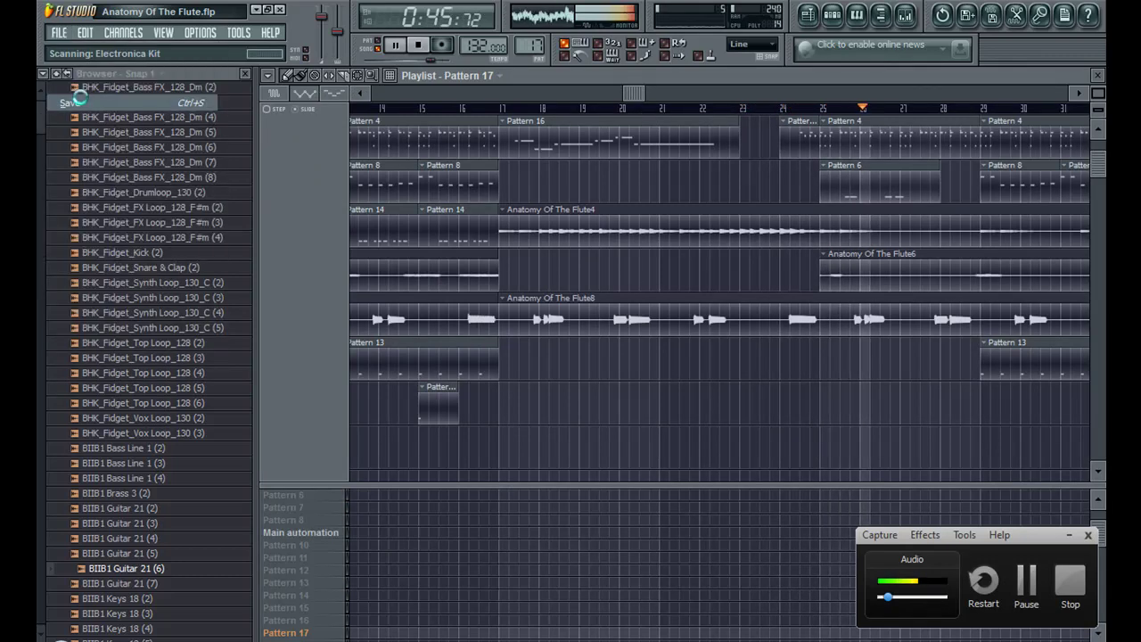
Step: Loop the playlist up to bar 28 and add a short, lower-velocity 808SD_2D_TapeSat note after the first note in pattern 6
drag(813, 108, 946, 121)
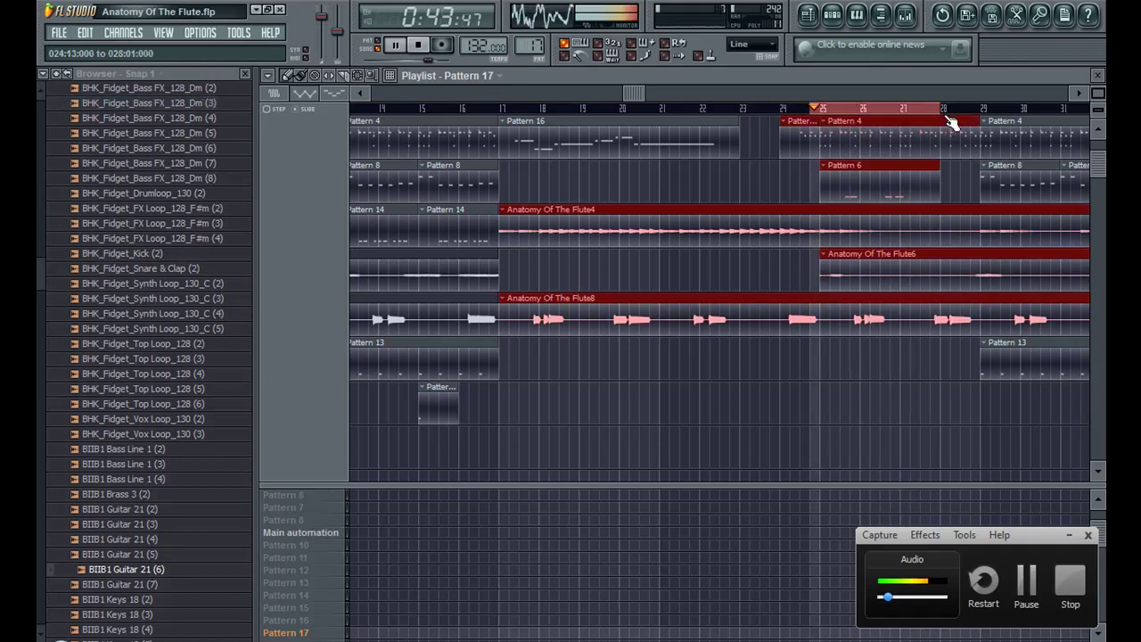
double_click(865, 174)
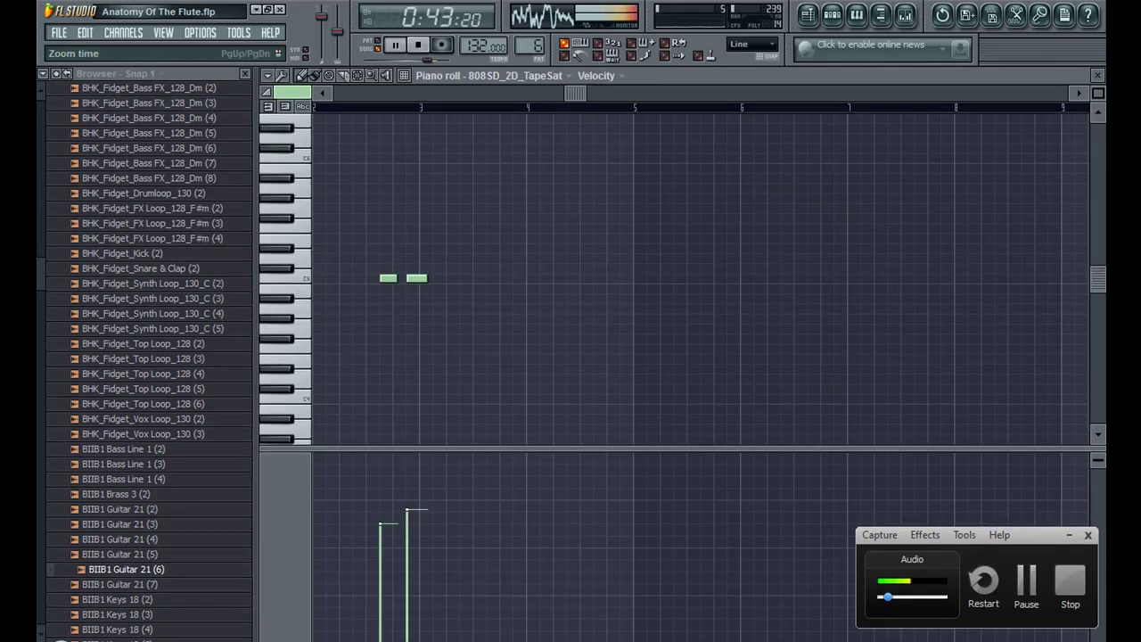
scroll(579, 280, up, 3)
drag(576, 277, 485, 280)
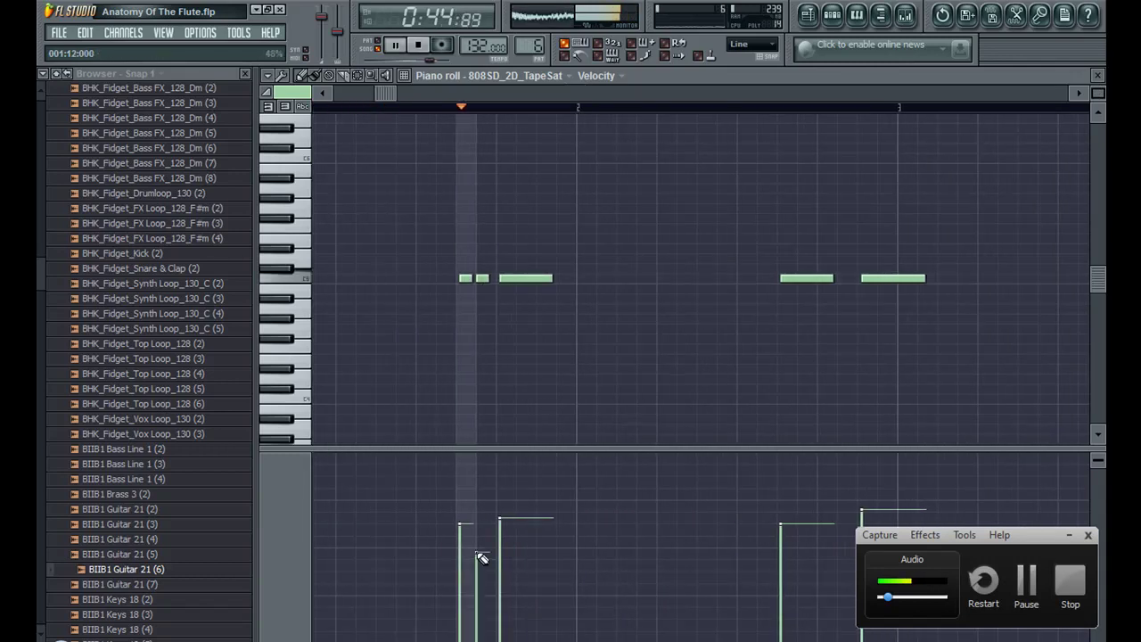
drag(478, 548, 476, 571)
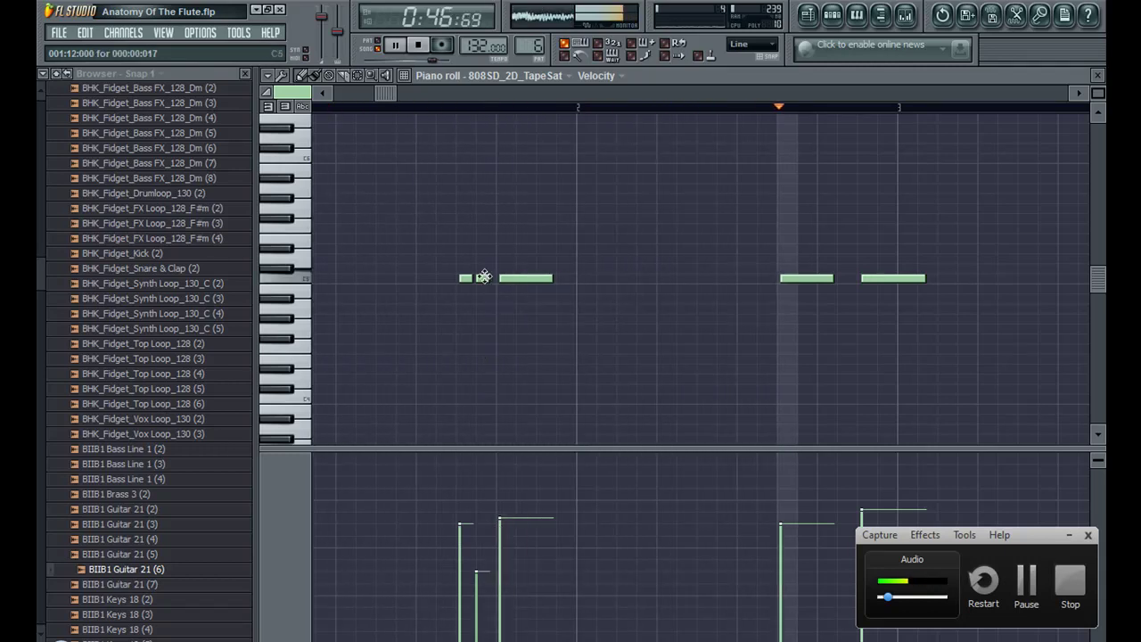
Step: Return to the playlist, clear the time selection and save the project
key(F7)
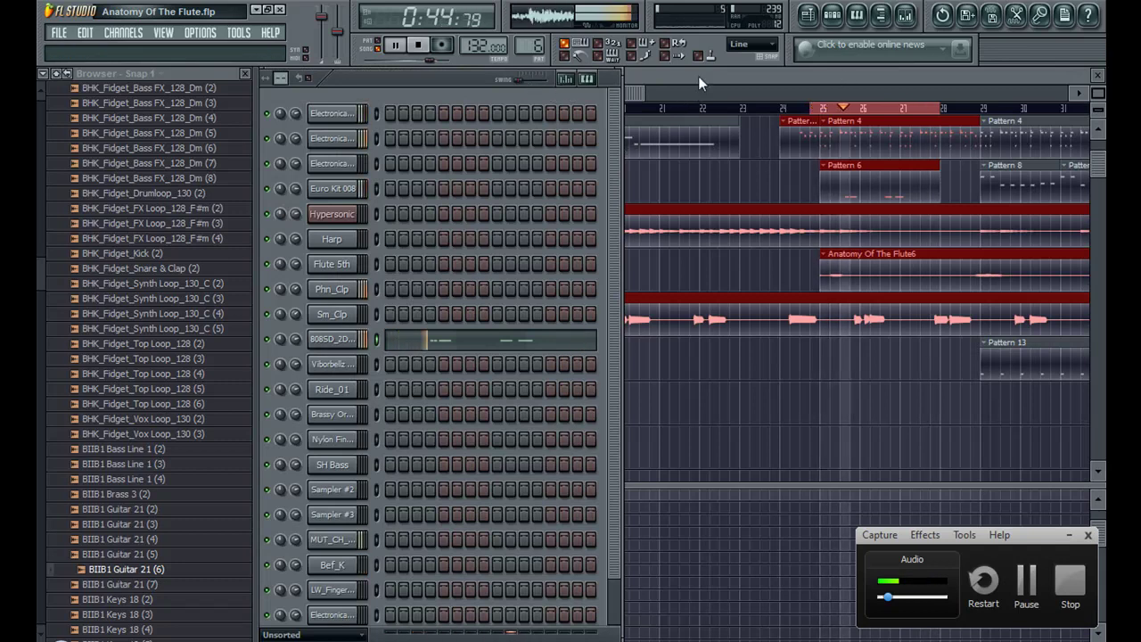
key(F6)
click(889, 108)
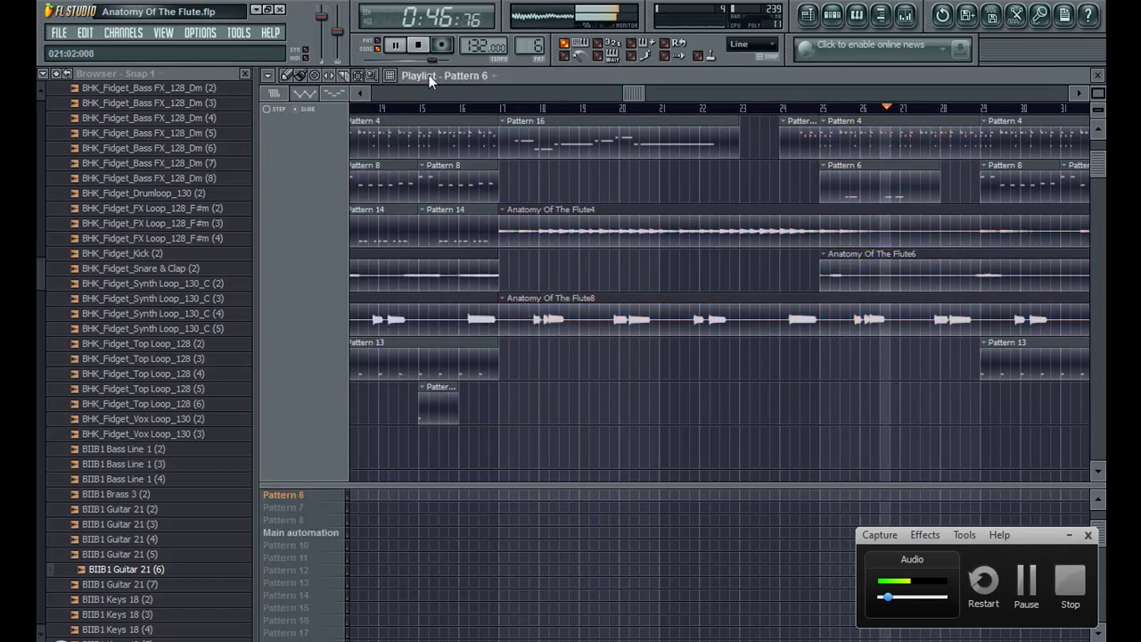
click(59, 32)
click(84, 105)
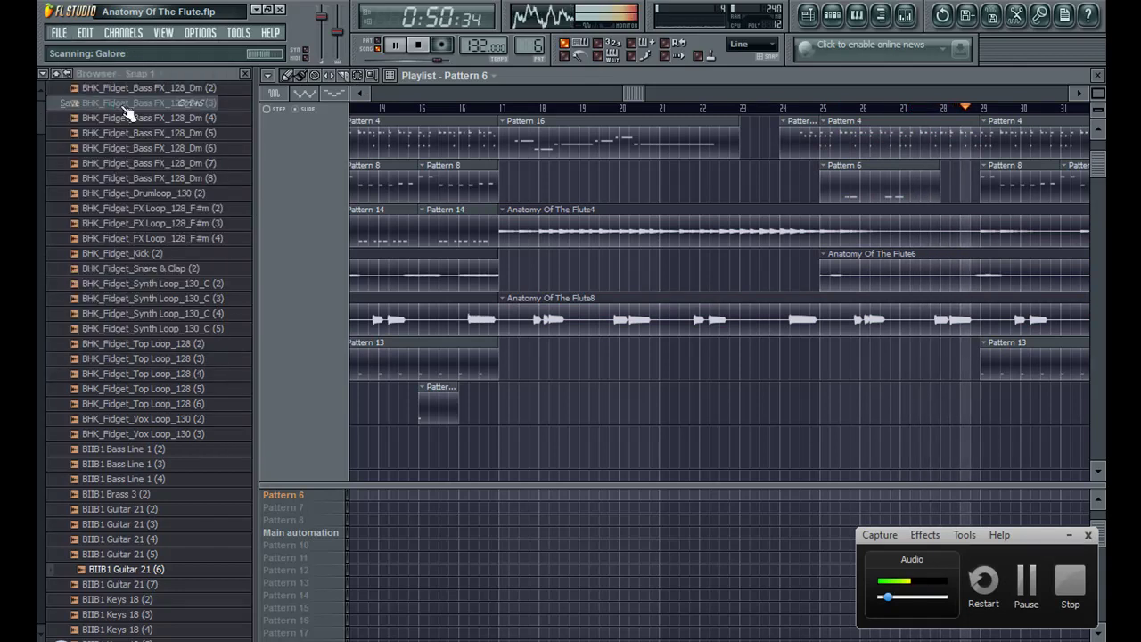
Step: Audition samples in the browser and load CI_129_G_ Dubism Piano2 (5) into a new channel
scroll(37, 320, down, 10)
click(134, 229)
click(138, 175)
click(179, 125)
click(187, 140)
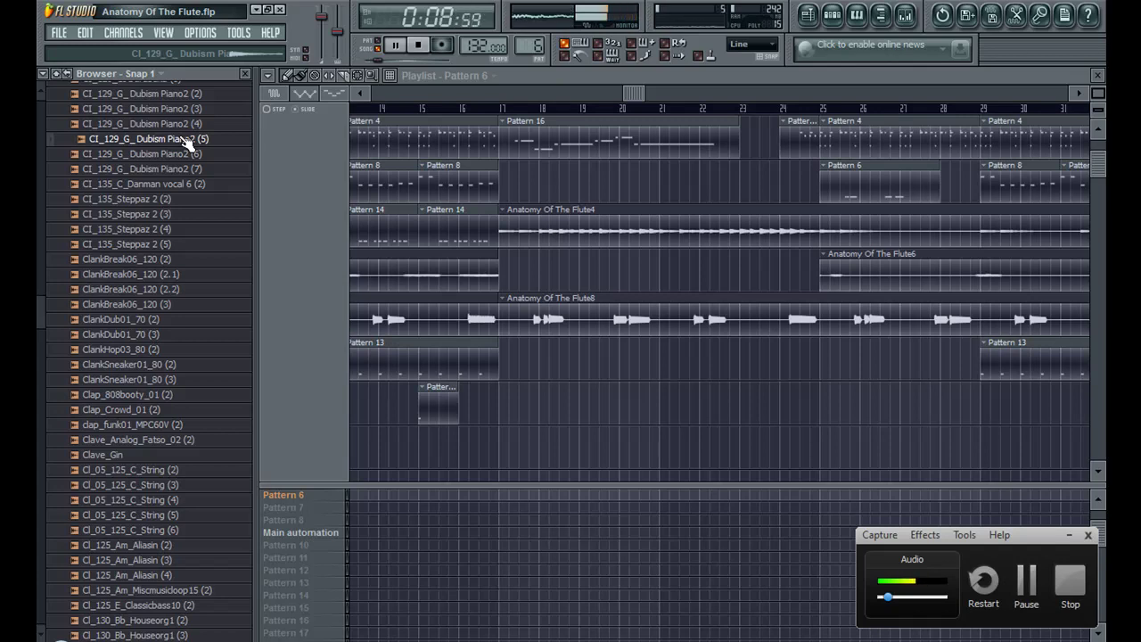
right_click(187, 140)
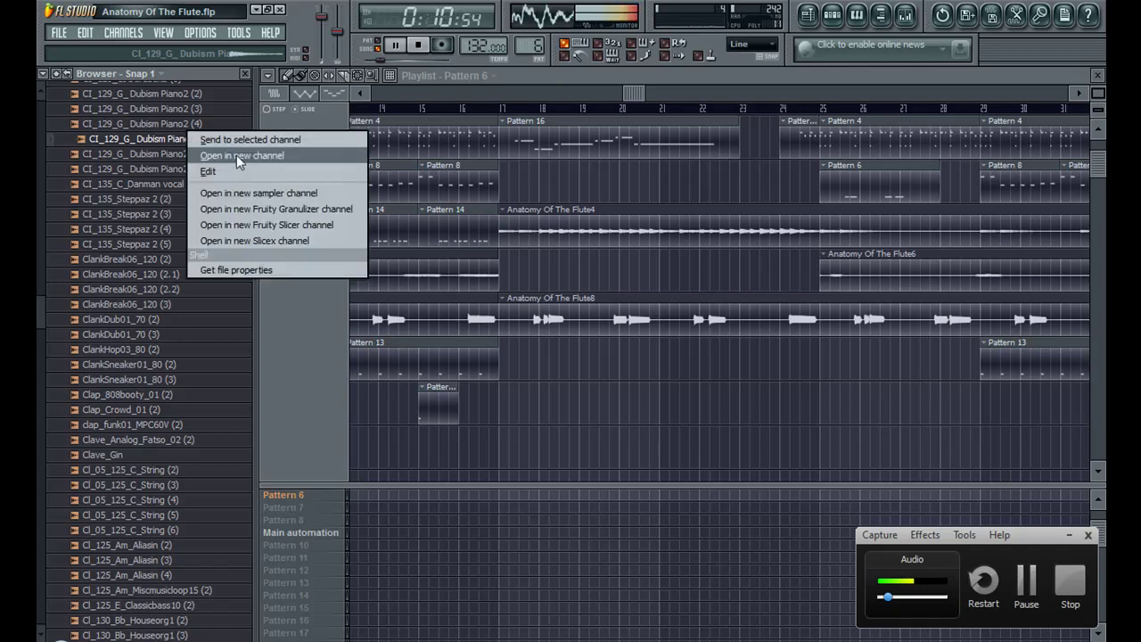
click(236, 154)
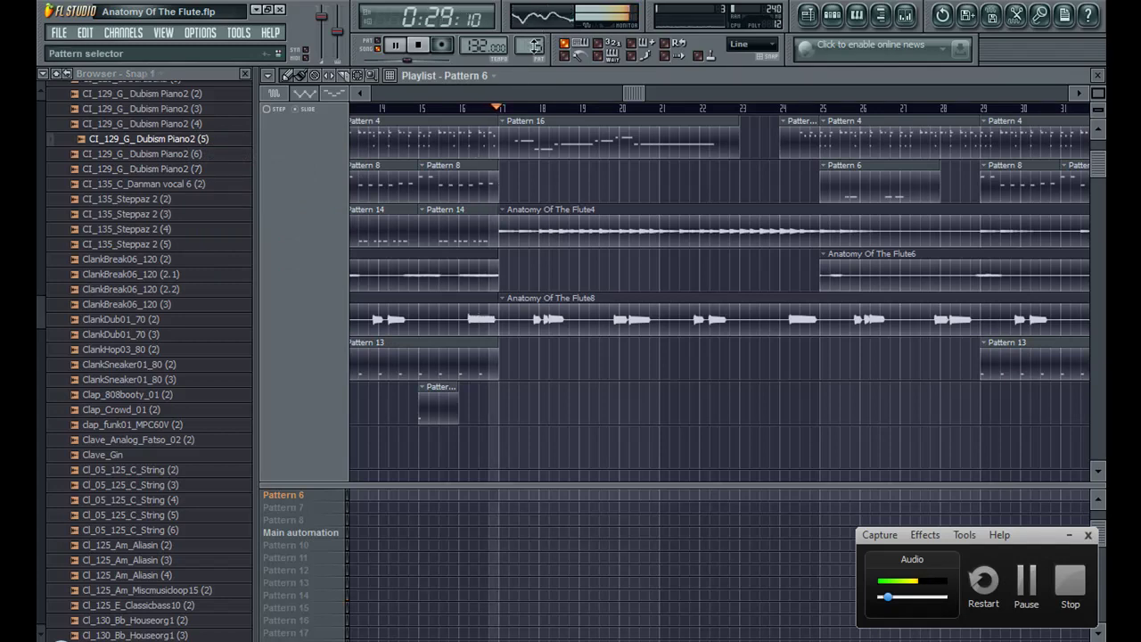
Step: Switch to the empty pattern 18, checking the channels of pattern 17 on the way
scroll(537, 36, up, 8)
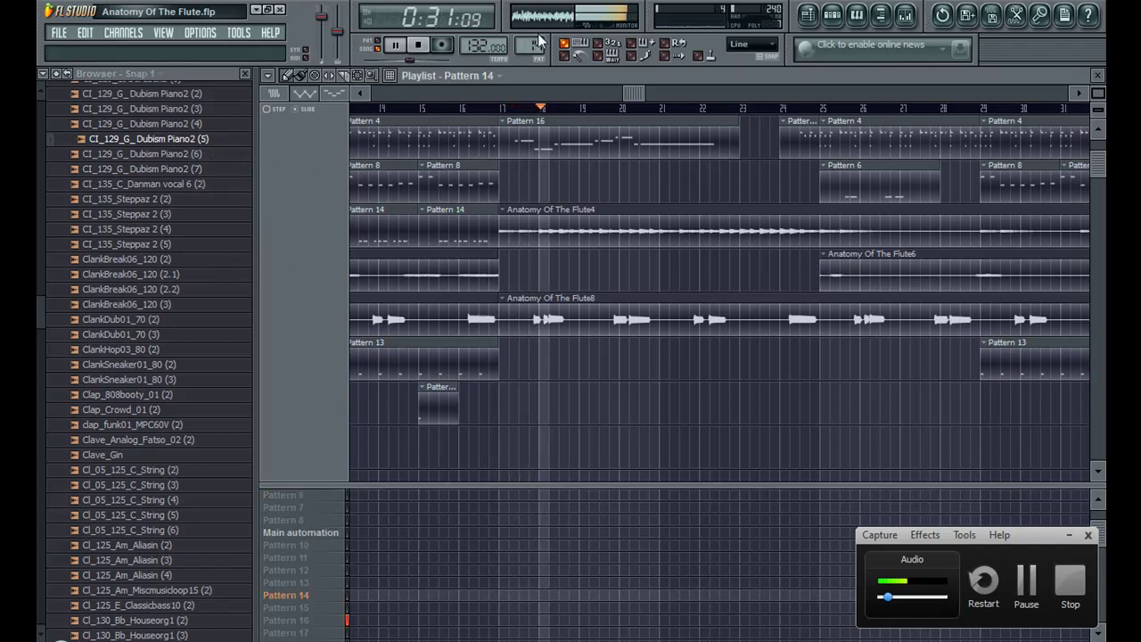
scroll(536, 36, up, 2)
scroll(536, 35, up, 1)
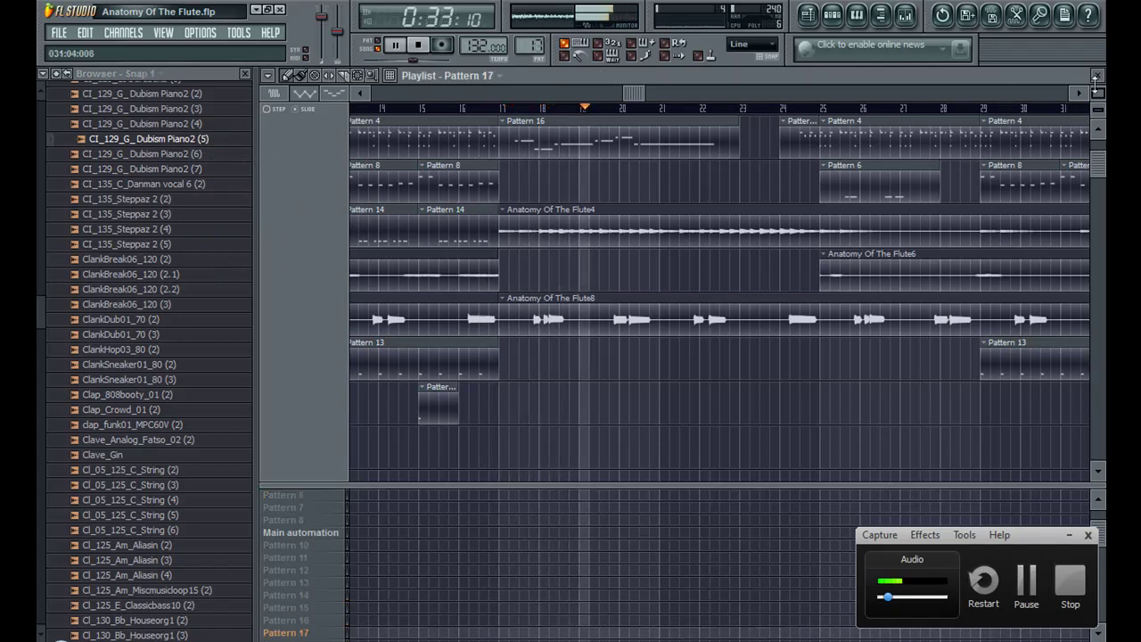
key(F6)
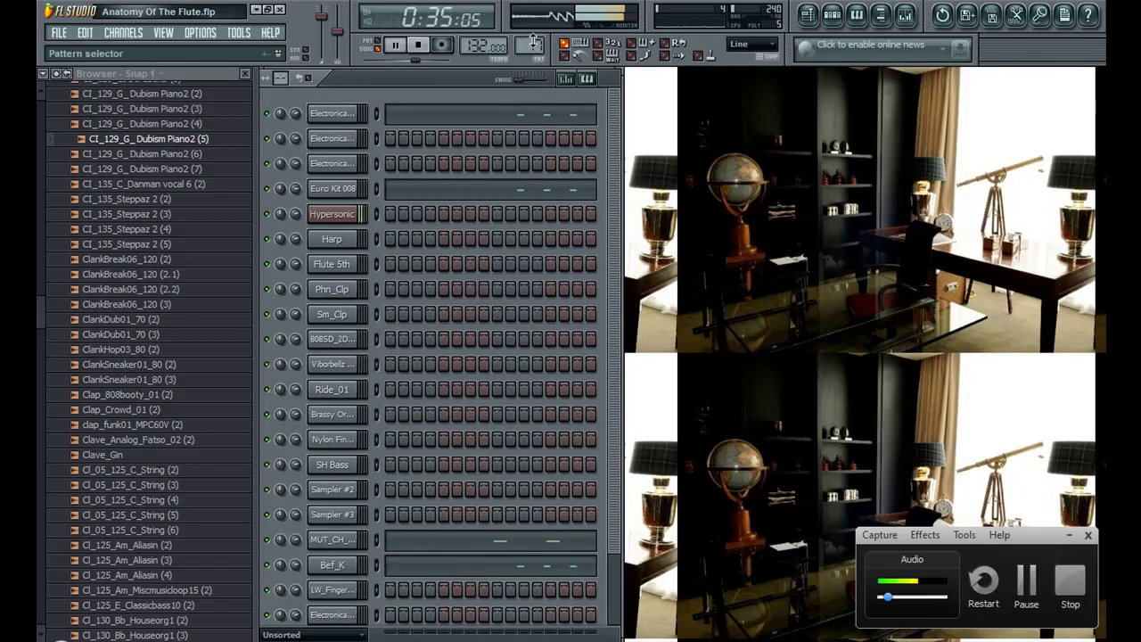
scroll(536, 34, up, 1)
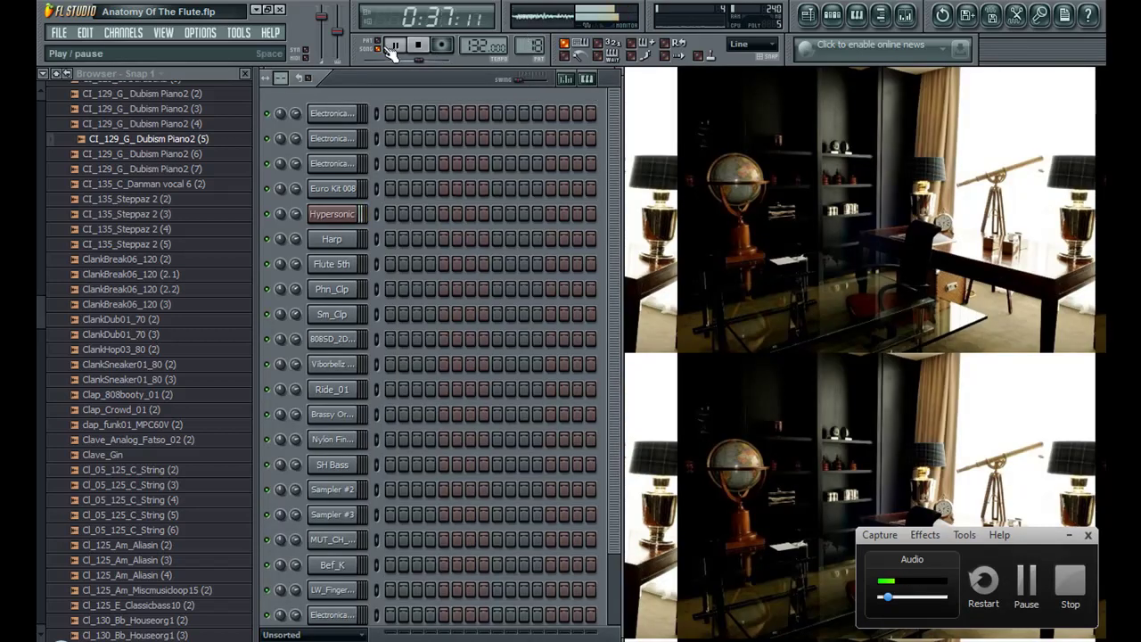
Step: Record a Dubism Piano2 (5) part into pattern 18 during song playback and place its clip at bar 17
key(F5)
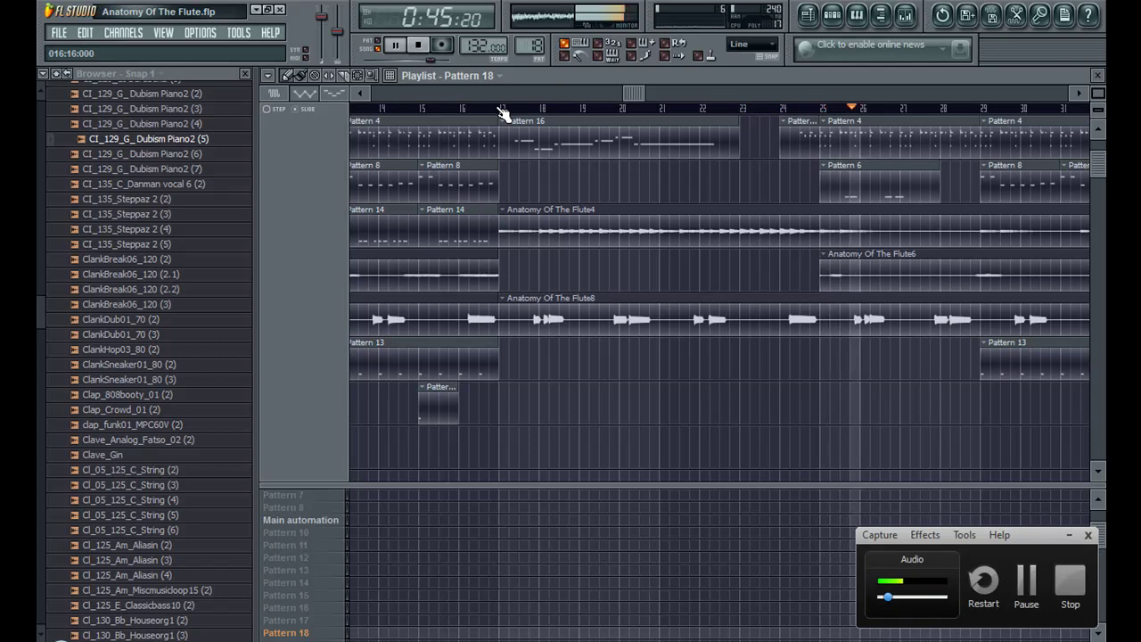
drag(501, 114, 435, 114)
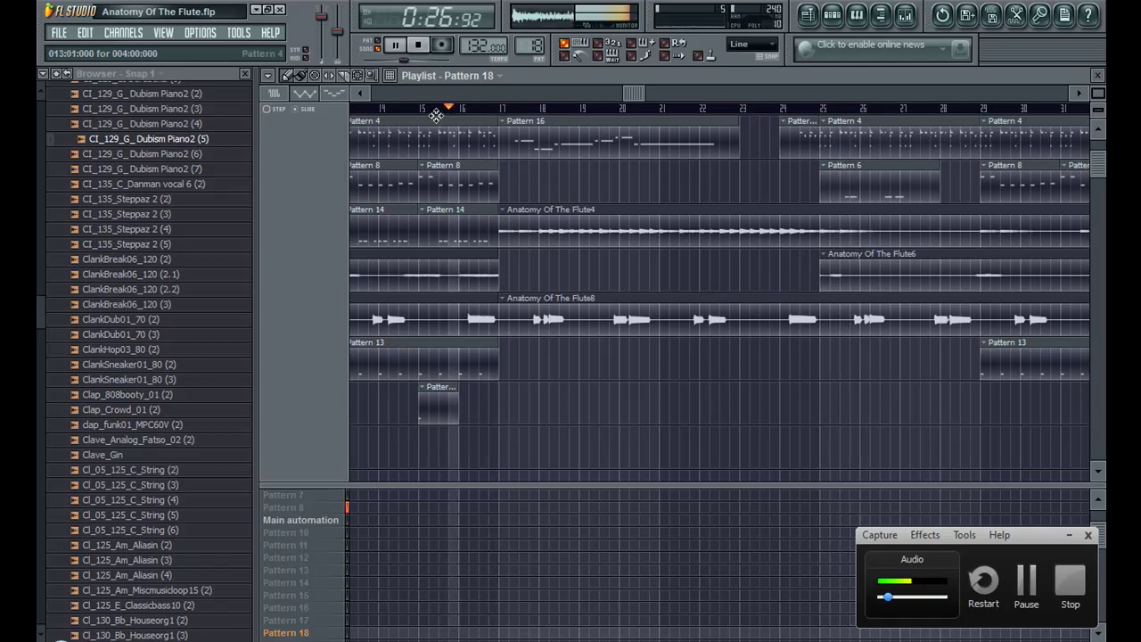
click(450, 55)
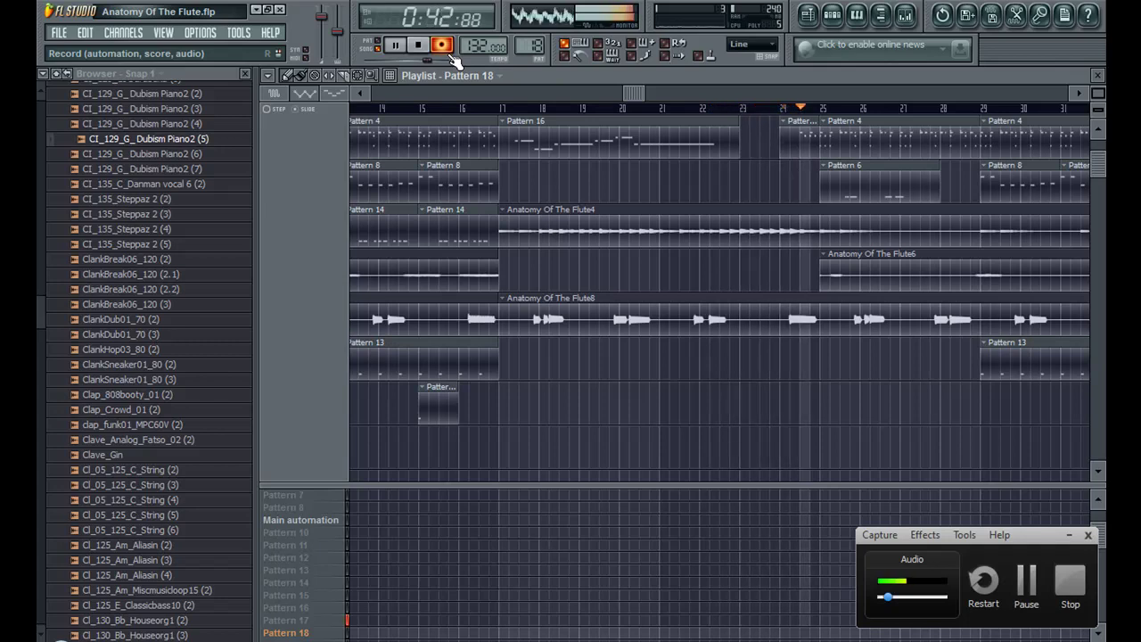
click(443, 46)
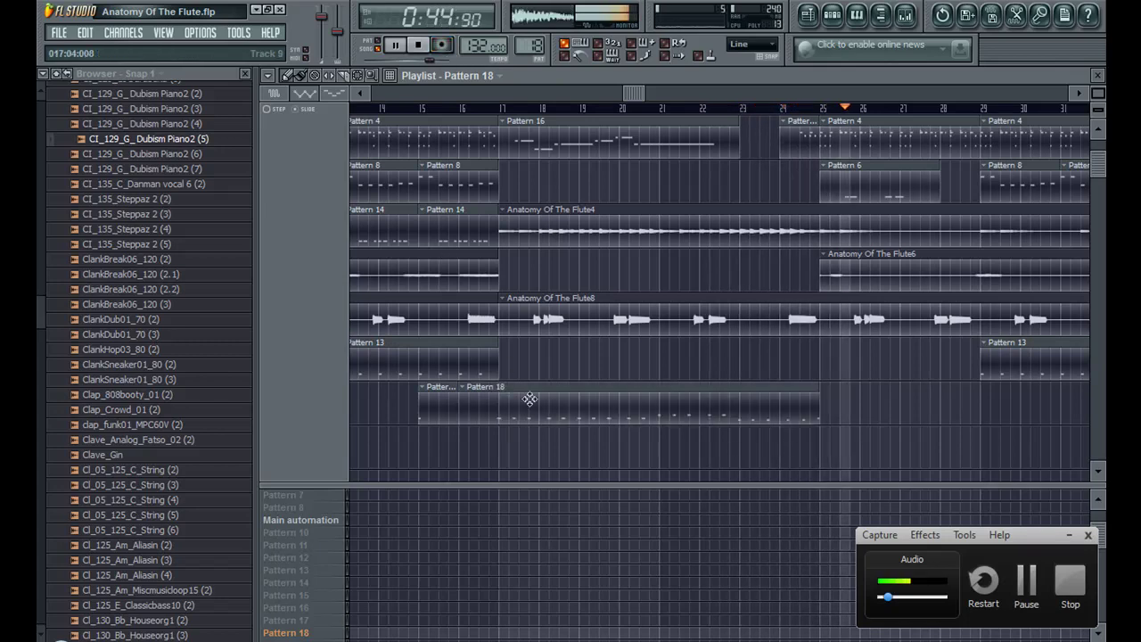
drag(529, 398, 560, 407)
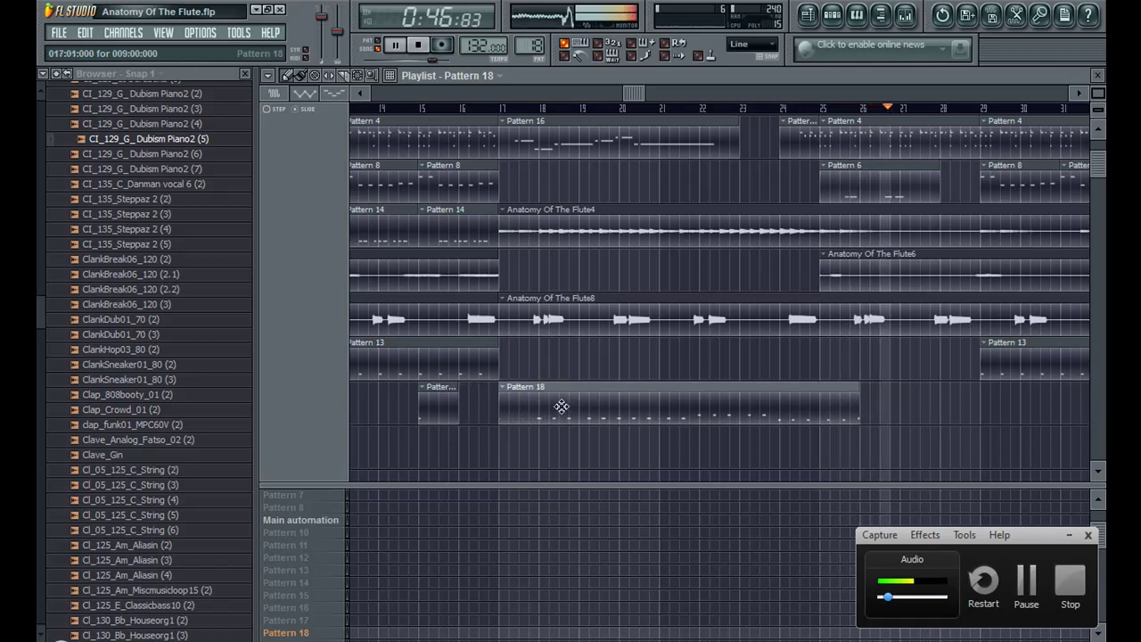
Step: Shift all Dubism Piano2 (5) notes in pattern 18 earlier so the first one starts at bar 1
double_click(561, 406)
key(ctrl+a)
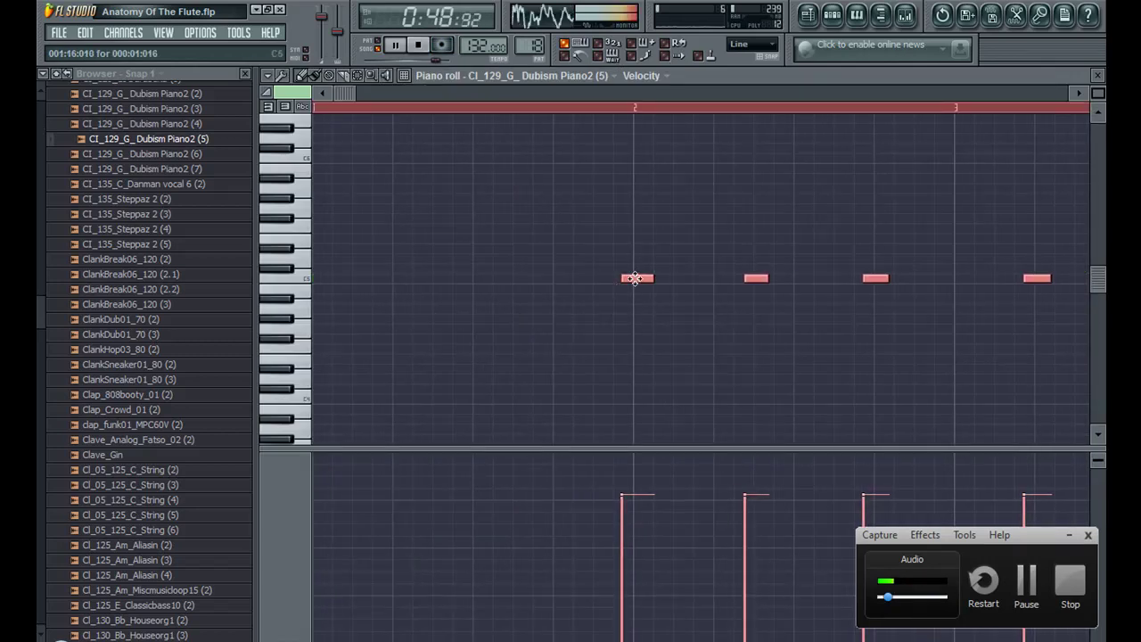
drag(636, 278, 290, 280)
Step: Align the Dubism Piano2 (5) notes in bars 1 and 2 to the grid and give them equal short lengths
click(454, 294)
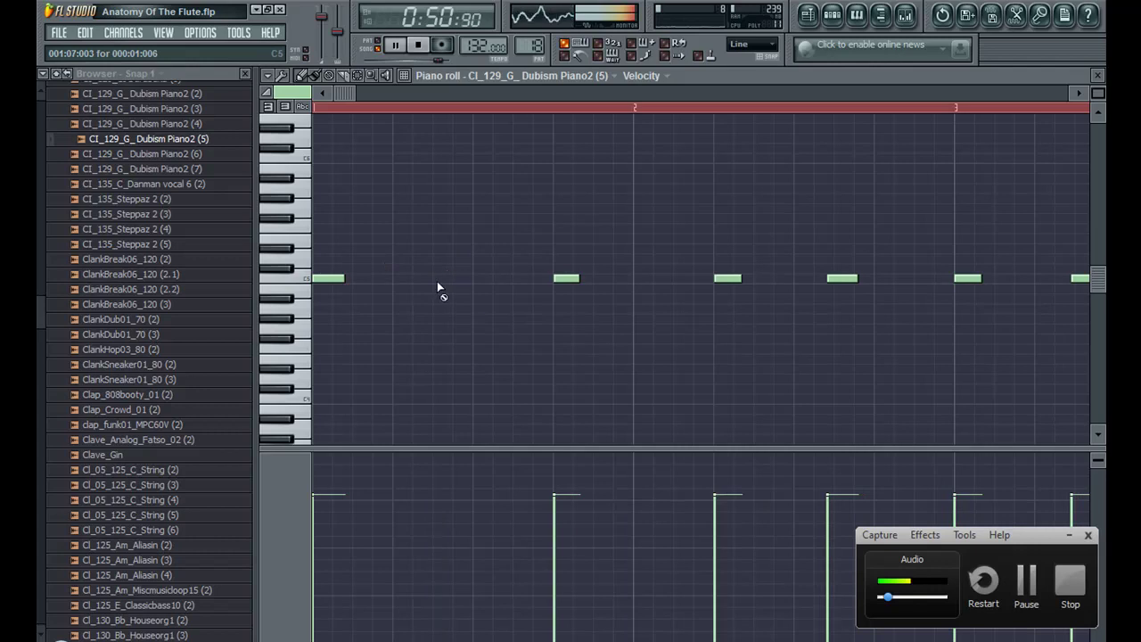
drag(347, 279, 325, 279)
click(556, 278)
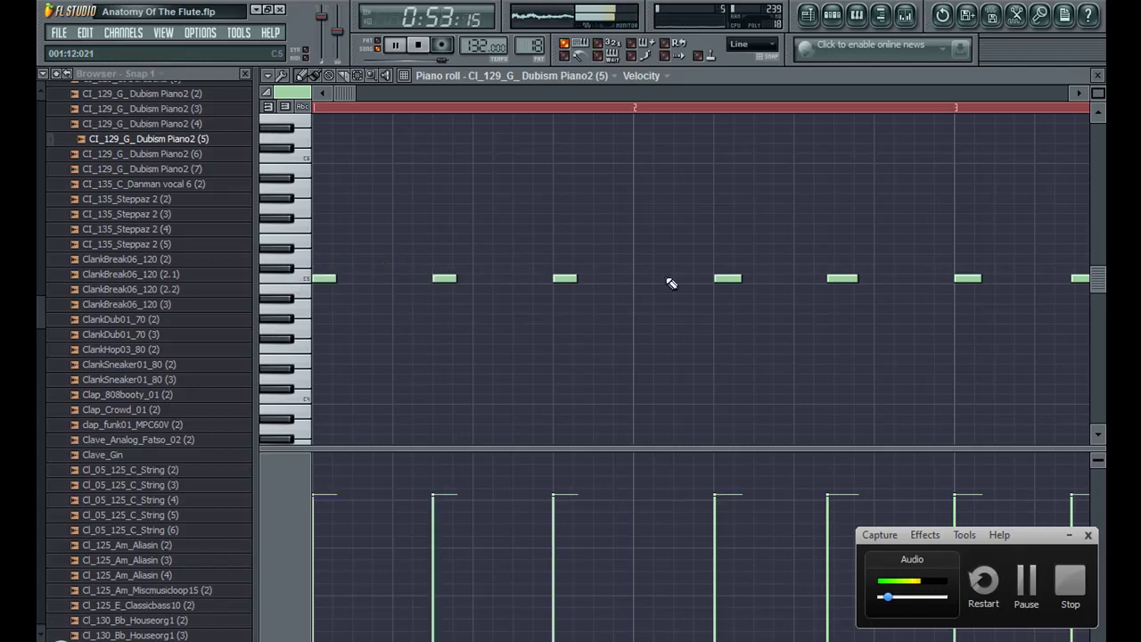
drag(734, 282, 719, 281)
drag(838, 282, 841, 284)
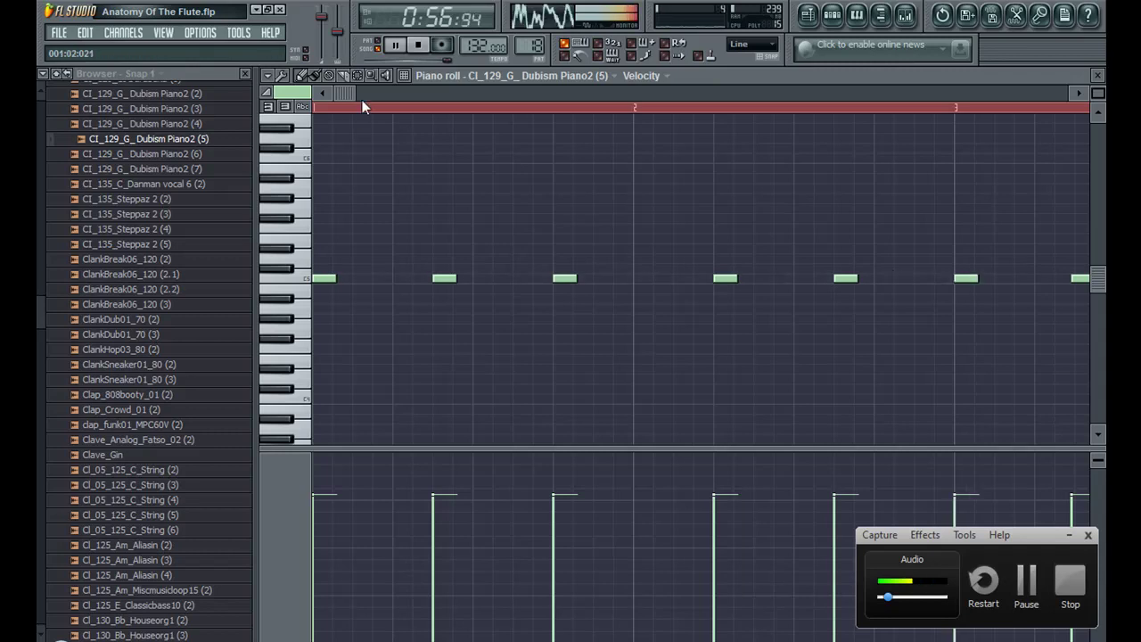
Step: Align the piano notes in bars 3 and 4 and the first note of bar 5 to the grid with matching lengths
drag(349, 93, 498, 94)
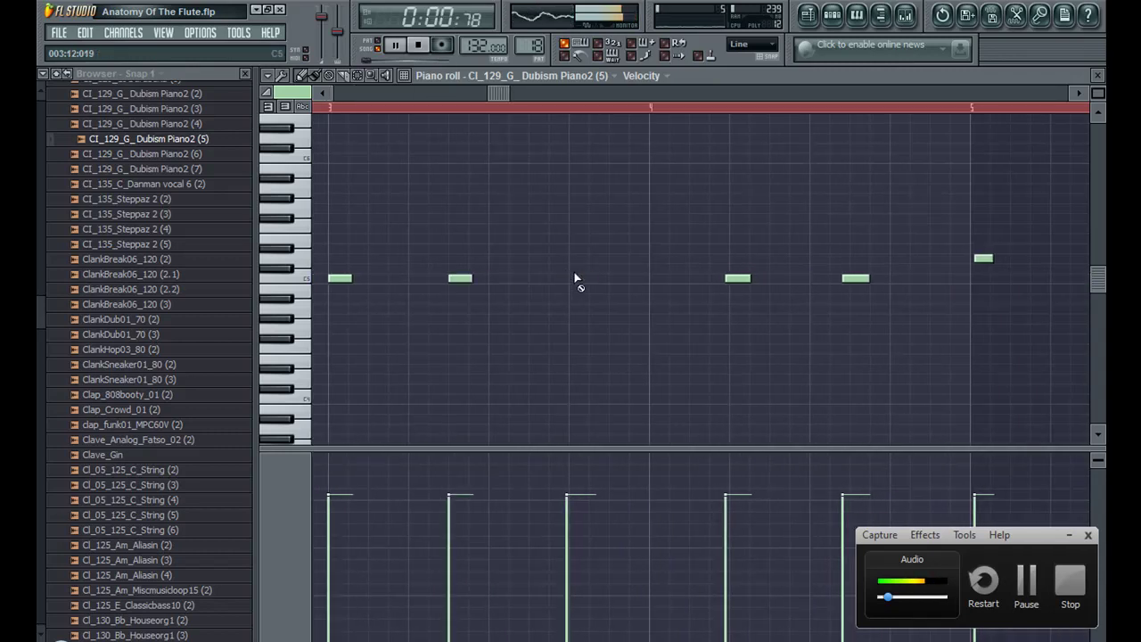
right_click(738, 282)
click(739, 282)
drag(847, 280, 853, 280)
drag(971, 260, 968, 260)
Step: Even out the timing and length of the remaining higher-pitched piano notes in bars 5 and 6
drag(498, 94, 607, 94)
drag(657, 258, 657, 268)
drag(770, 258, 770, 260)
drag(657, 268, 653, 250)
click(938, 263)
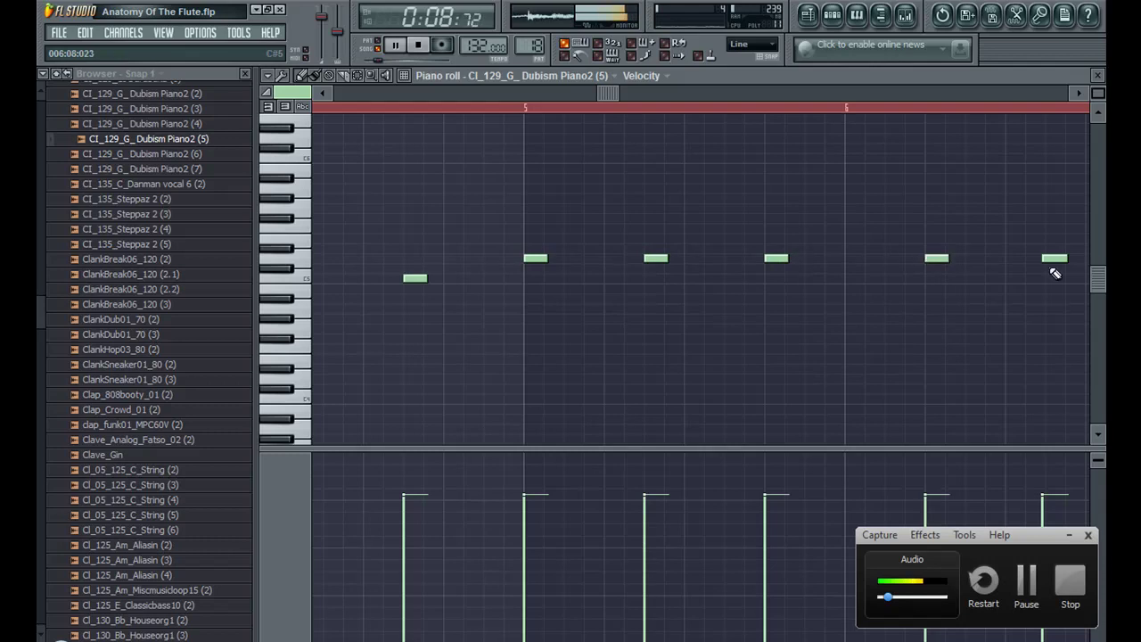
Step: Align the B4 piano notes in bars 7 and 8 to the grid, giving each the same length as the earlier notes
drag(619, 95, 780, 94)
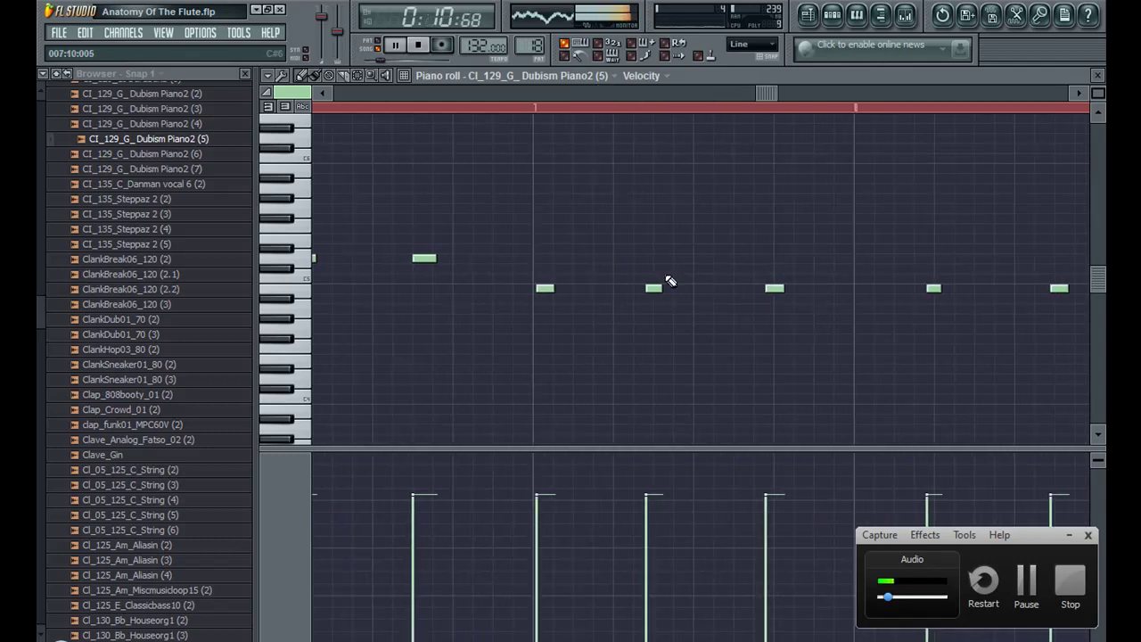
right_click(639, 290)
click(644, 289)
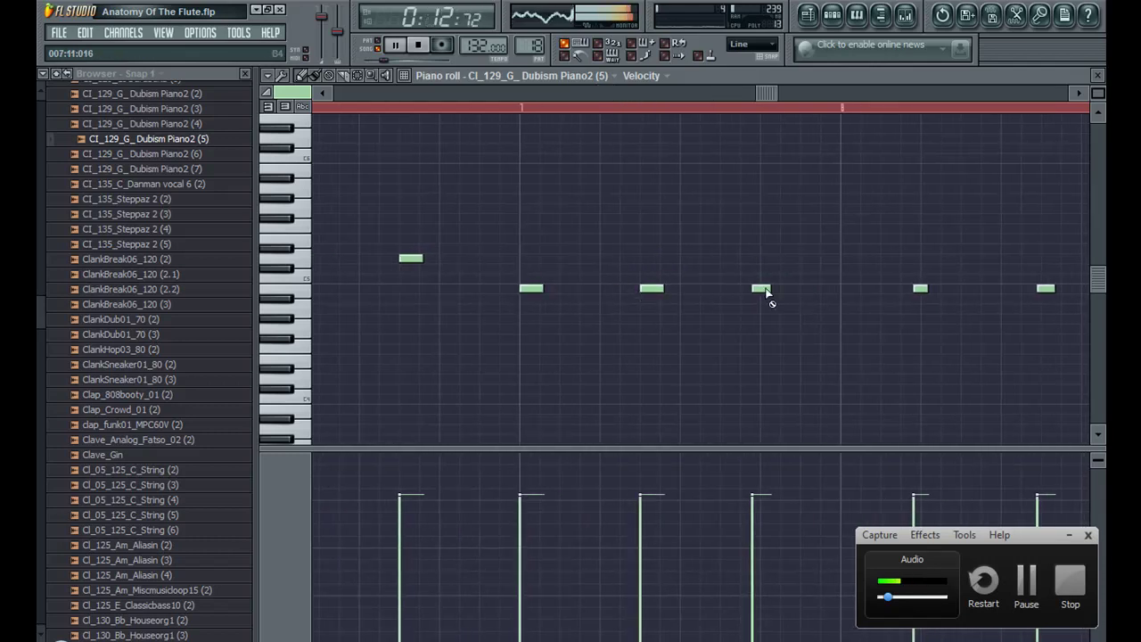
drag(758, 286, 768, 284)
click(797, 95)
right_click(746, 289)
click(753, 288)
drag(865, 291, 871, 289)
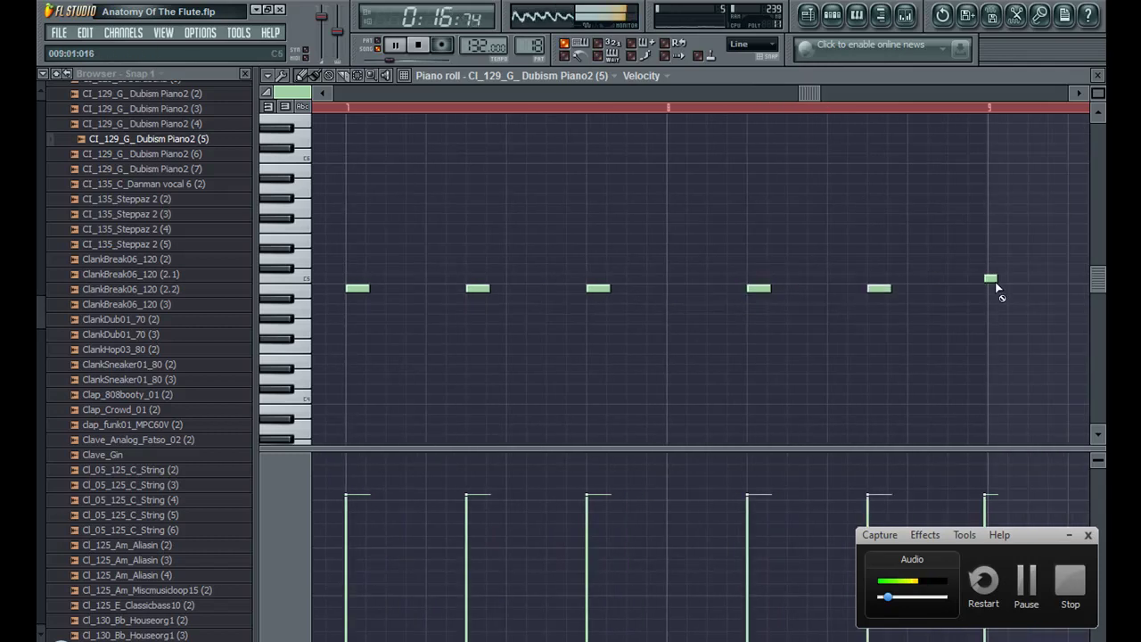
Step: Match the C5 piano note at bar 9 to the others' length, and shift all piano notes slightly later with snap set to none
drag(1007, 289, 1011, 289)
key(F5)
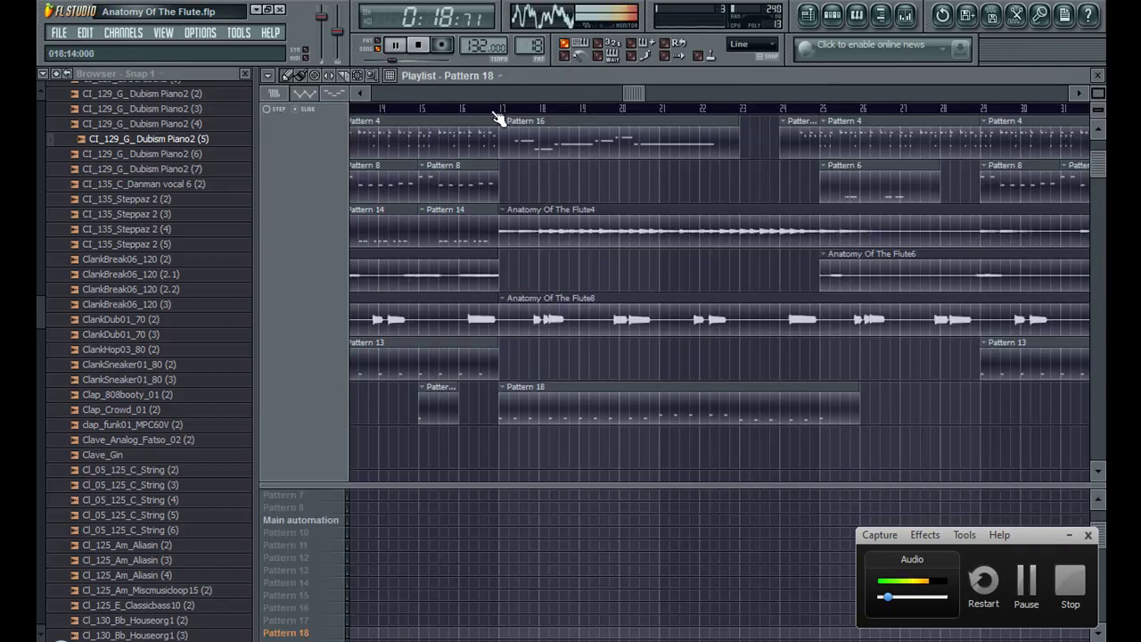
key(F7)
click(771, 48)
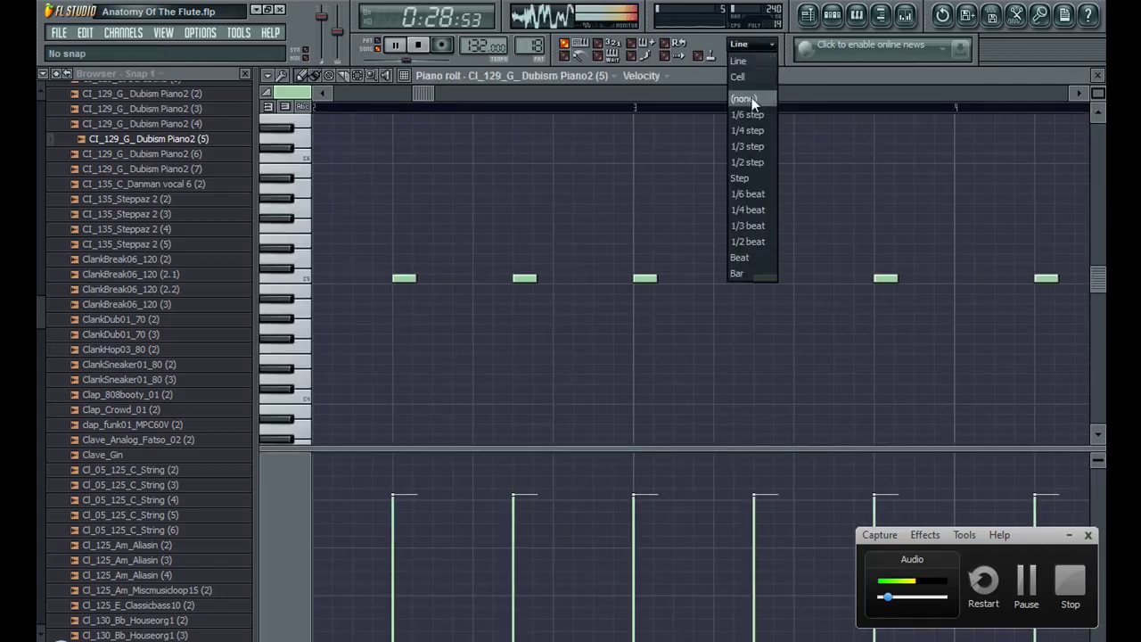
click(752, 96)
key(ctrl+a)
click(644, 278)
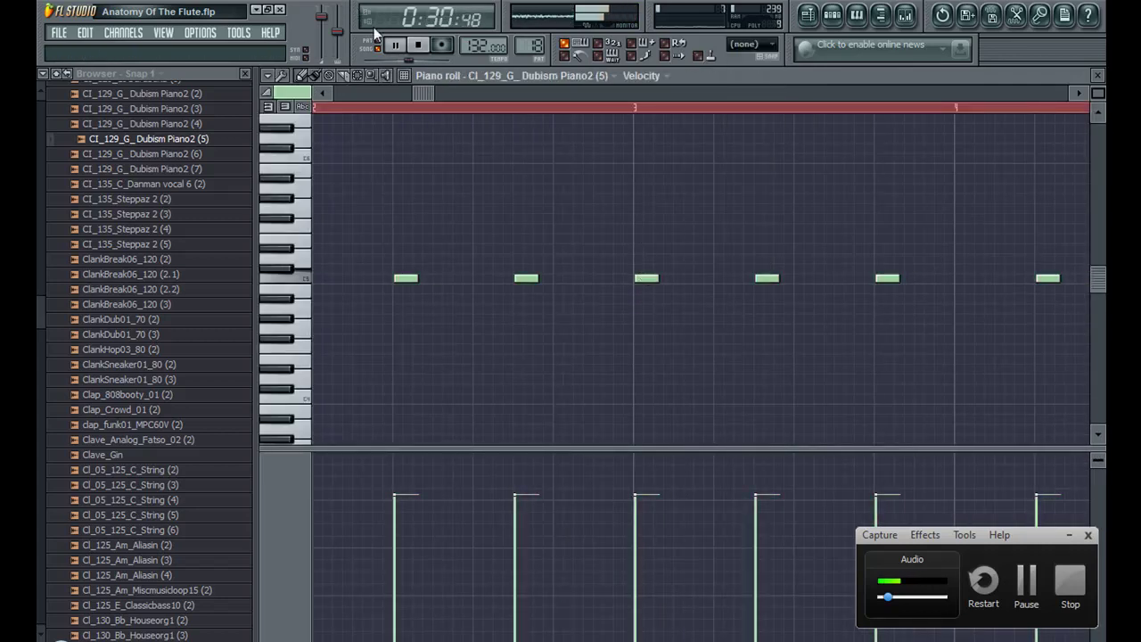
key(F5)
click(764, 59)
click(753, 64)
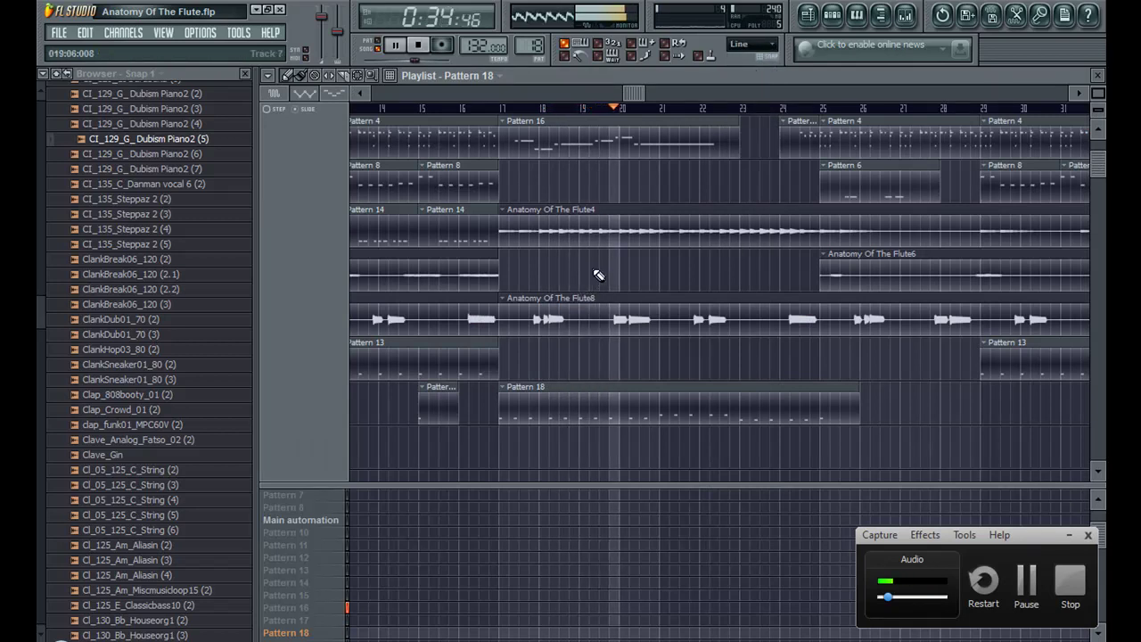
Step: Add a short C5 piano note at step 15 of bar 2 with a lower velocity than its neighbours
click(502, 94)
click(749, 110)
key(F7)
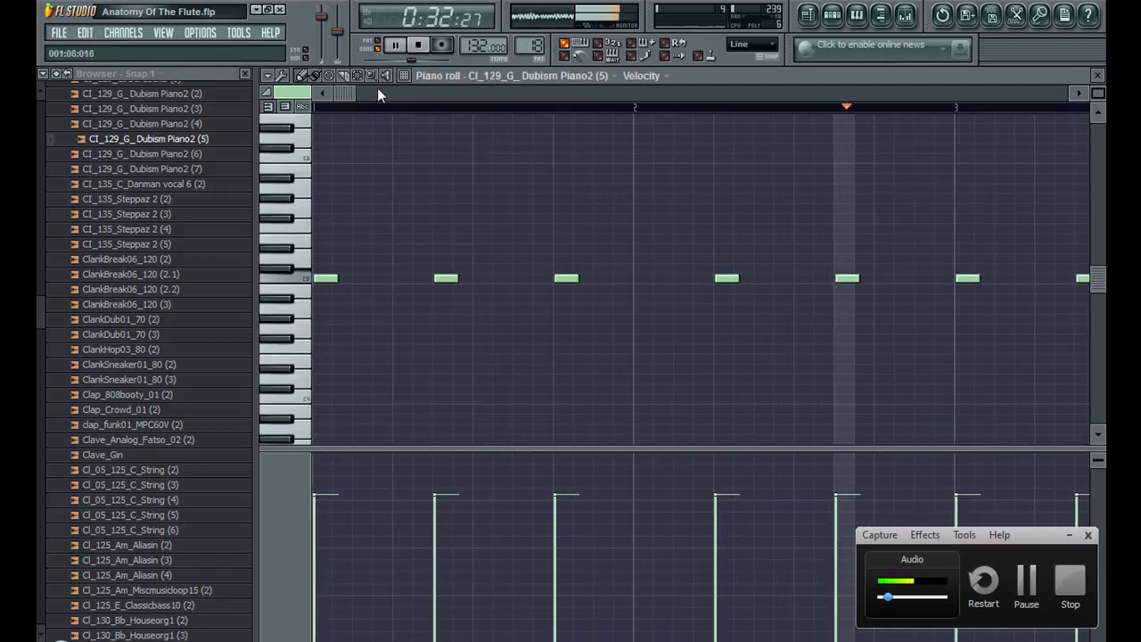
drag(496, 108, 601, 125)
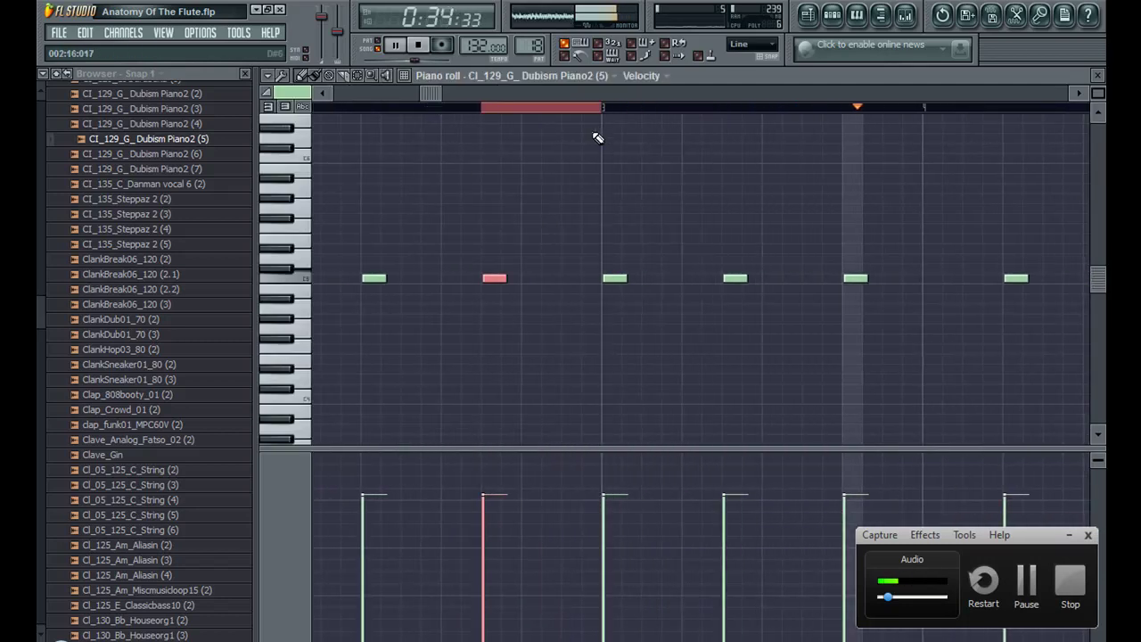
key(ctrl+b)
drag(812, 277, 572, 277)
key(ctrl+d)
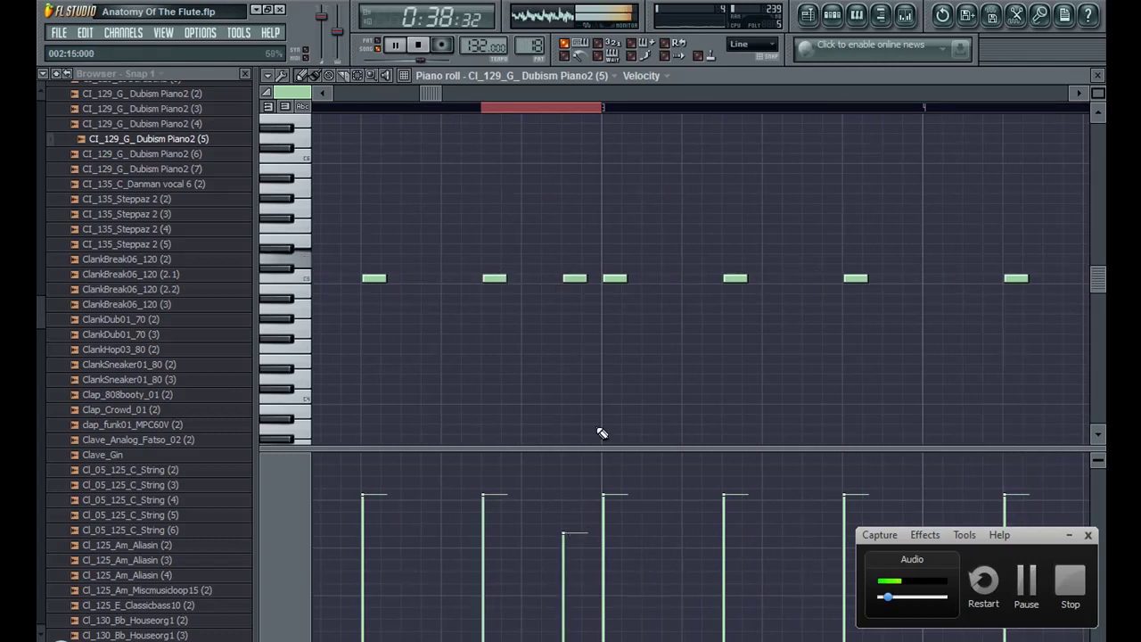
Step: Add a short F4 piano note at step 5 of bar 9, following the final C5 note
drag(568, 93, 875, 99)
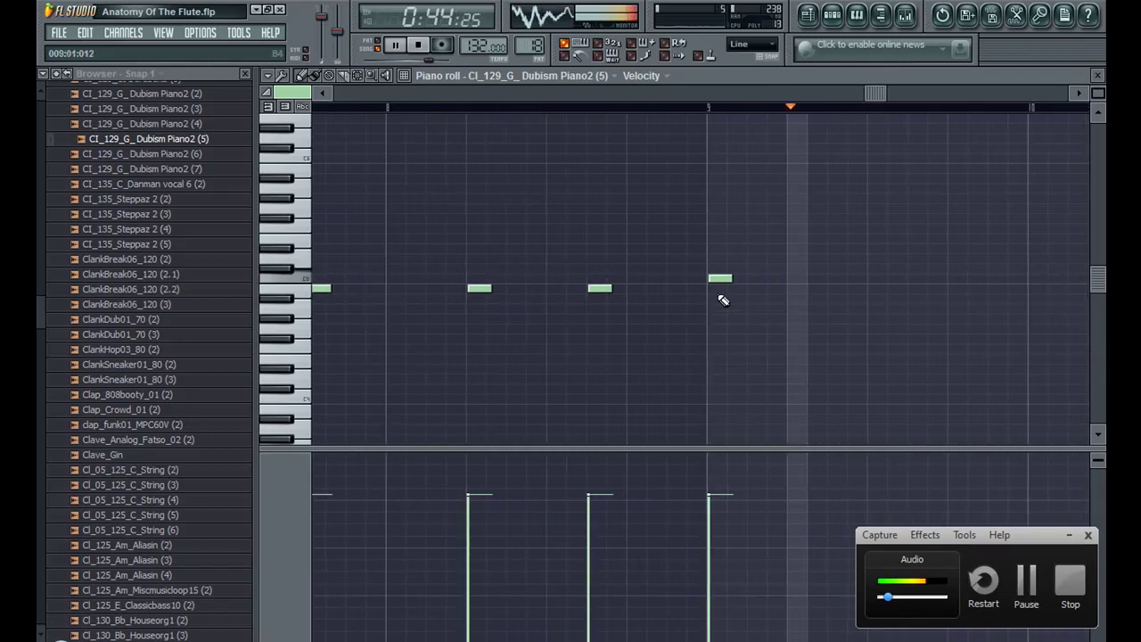
drag(590, 287, 802, 278)
key(space)
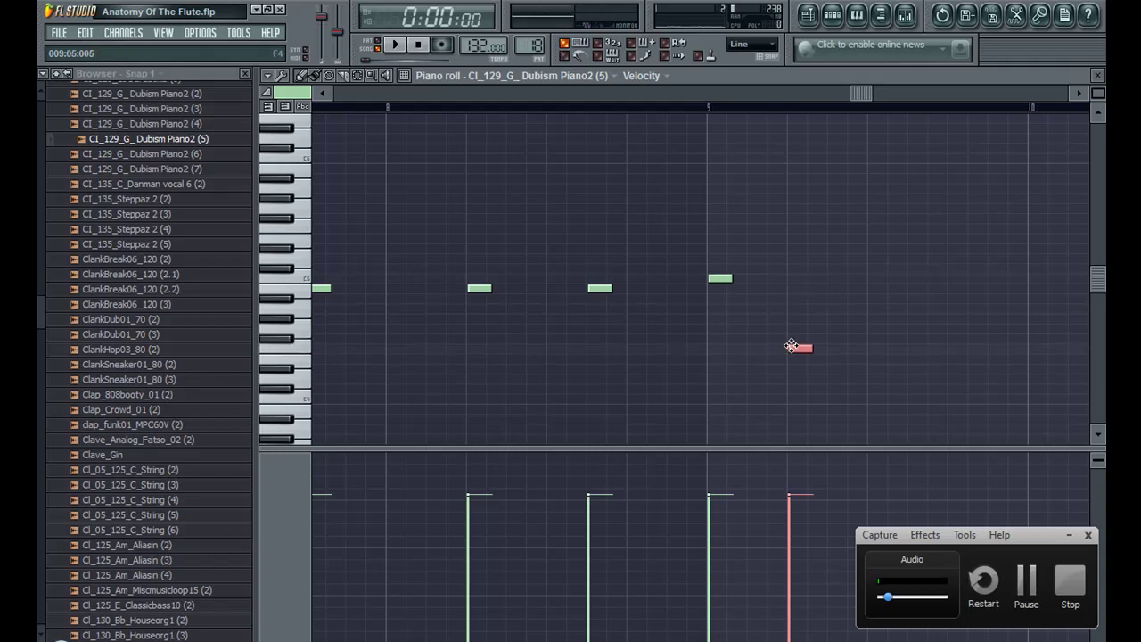
Step: Save the project and play the playlist arrangement from bar 17 to hear the piano part
key(space)
key(F5)
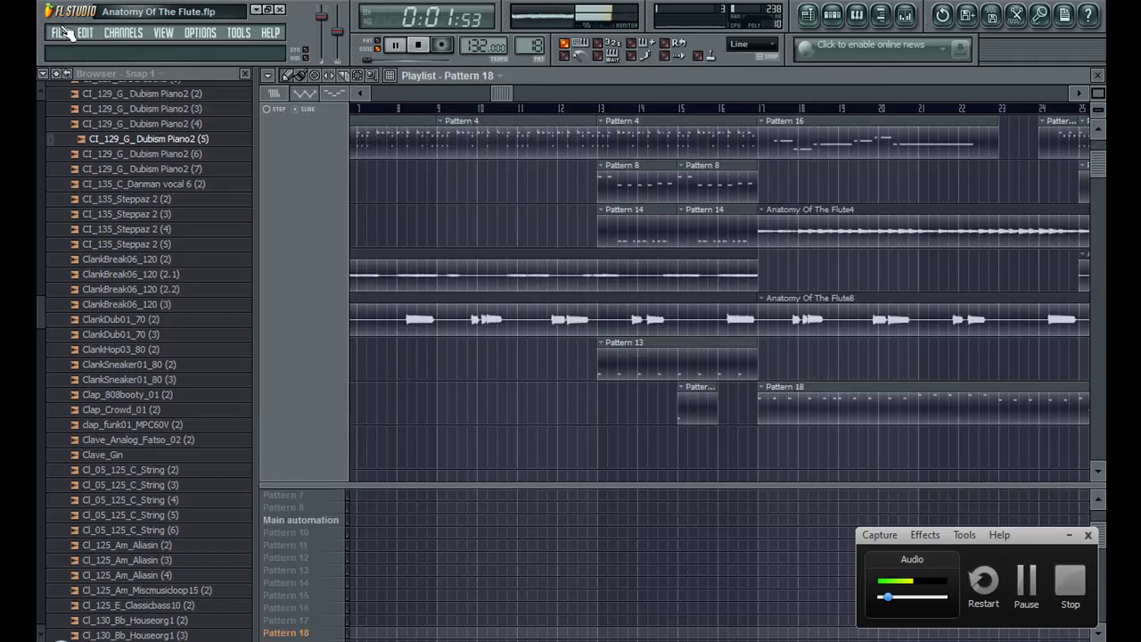
click(59, 33)
click(143, 116)
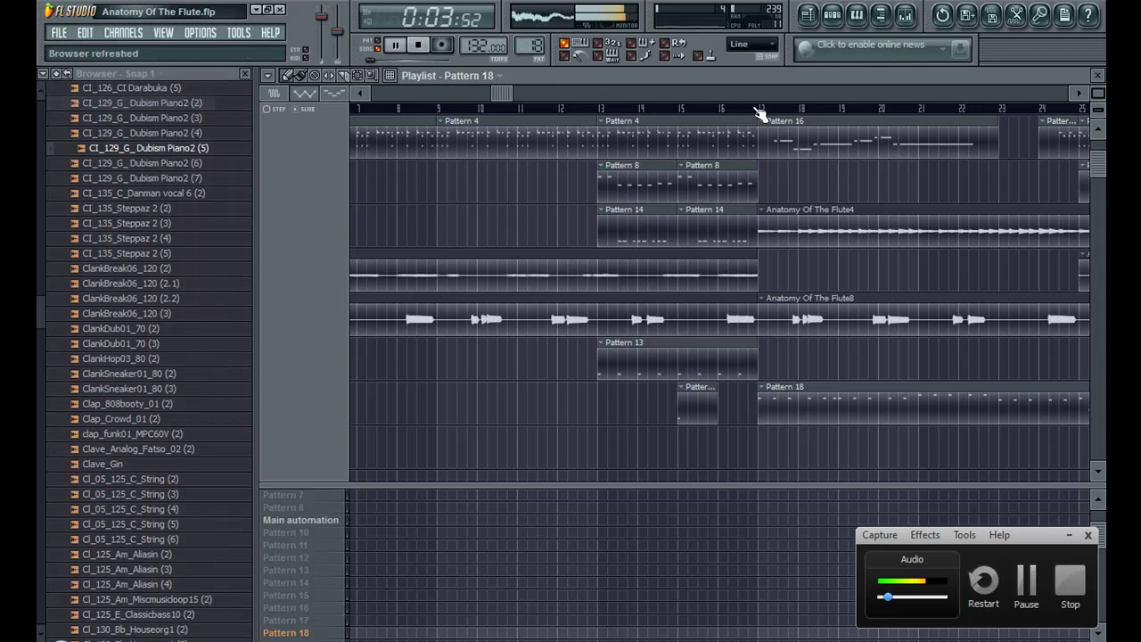
drag(495, 95, 570, 96)
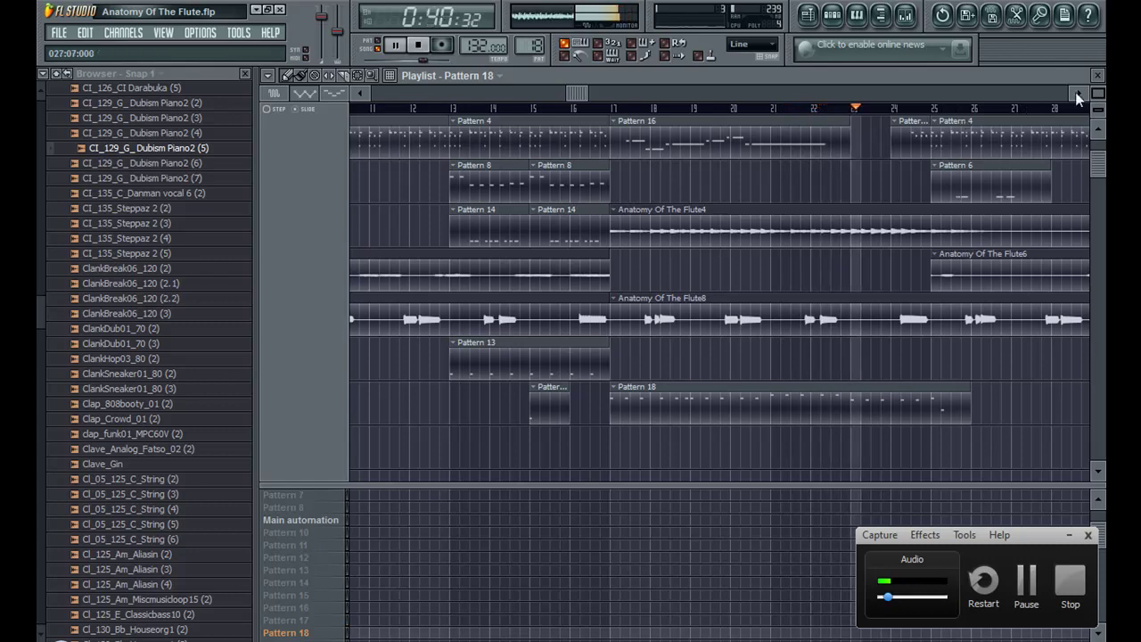
scroll(739, 92, down, 3)
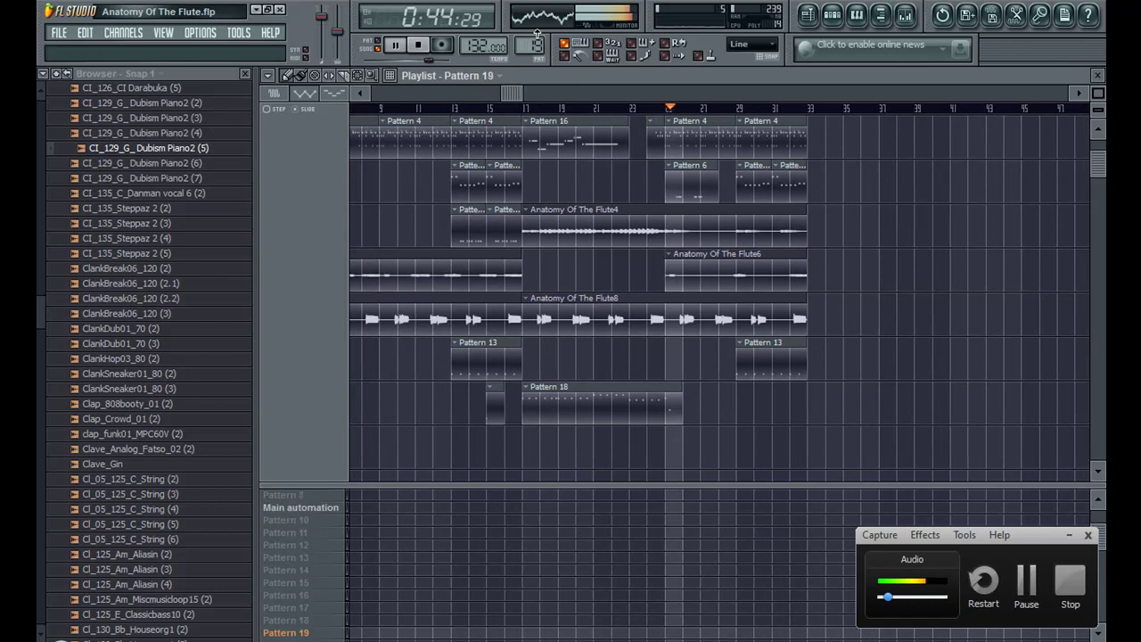
Step: Load the 808SD_4D_X sample from the 808 Drum Kit's SnareDrum folder into a new channel
click(605, 108)
click(660, 405)
key(F7)
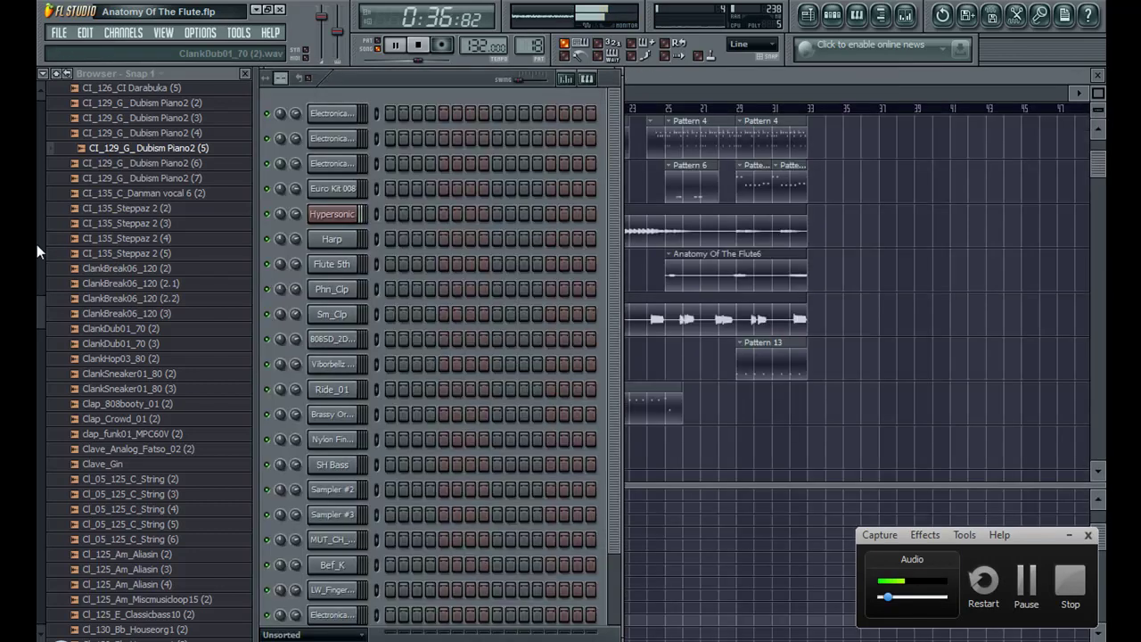
drag(38, 247, 41, 94)
click(164, 347)
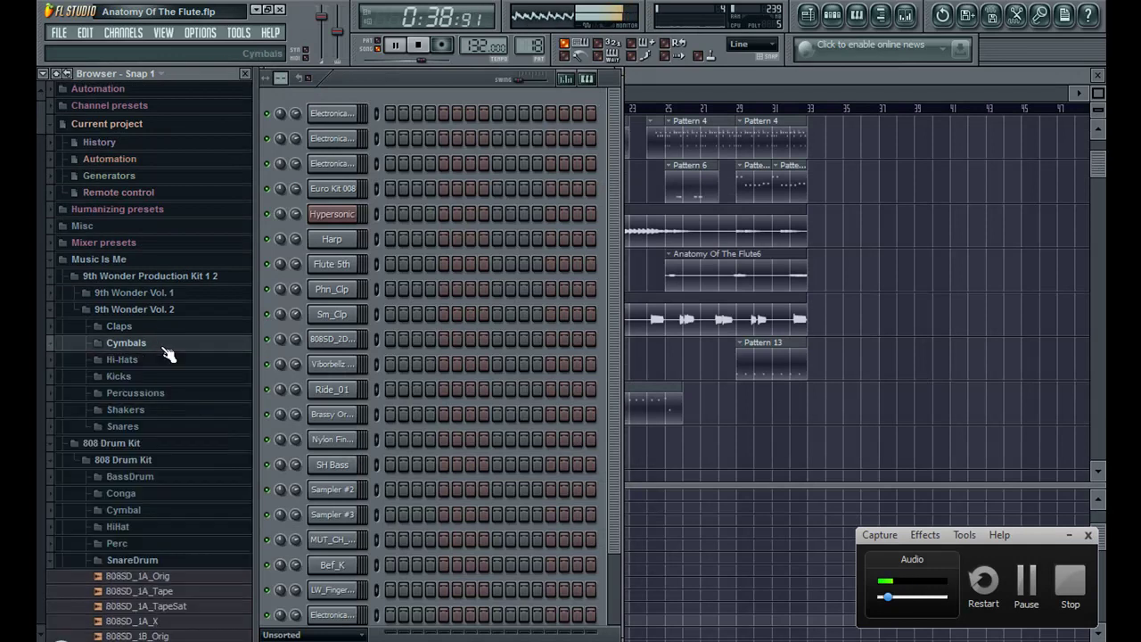
scroll(170, 452, down, 15)
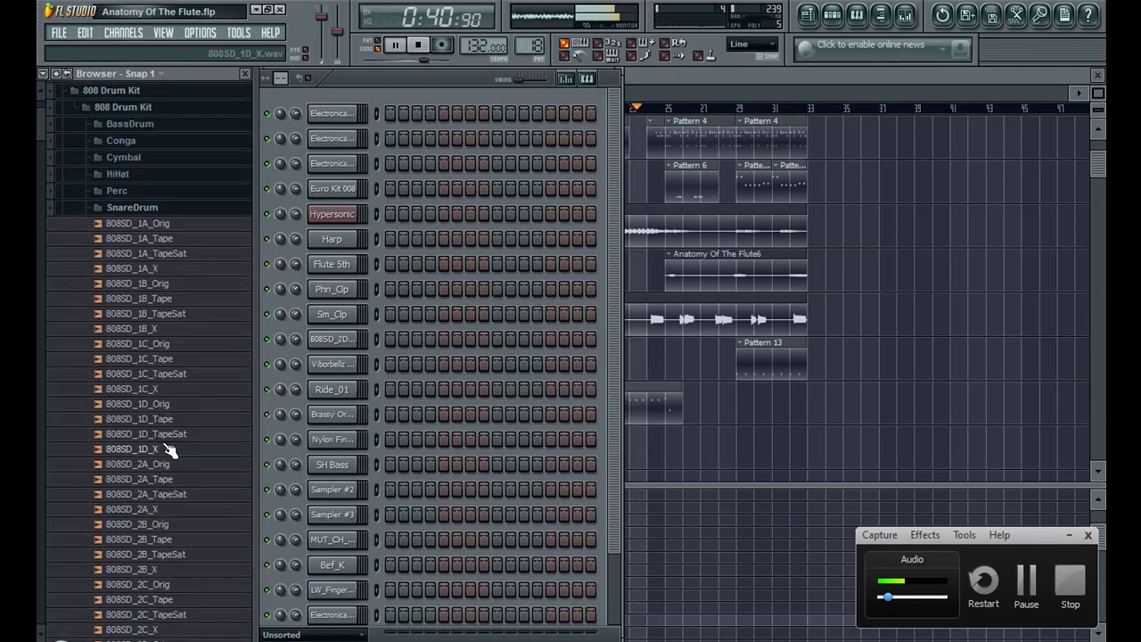
scroll(169, 452, down, 6)
right_click(171, 322)
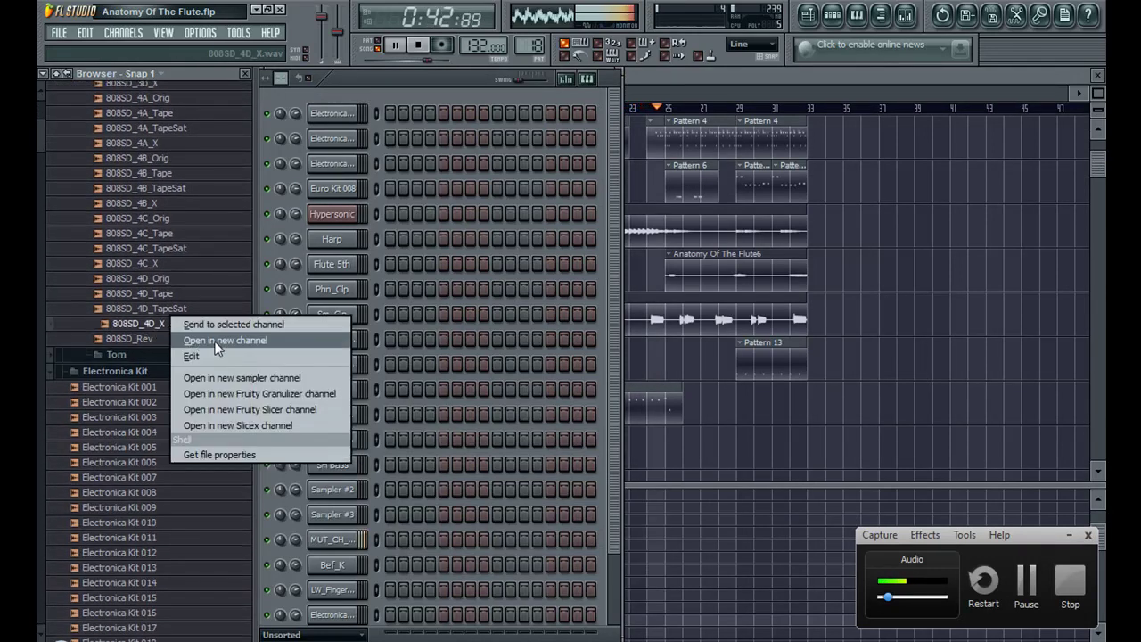
click(214, 344)
Step: Record an 808SD_4D_X fill into Pattern 19 over the two bars starting at bar 23
click(692, 79)
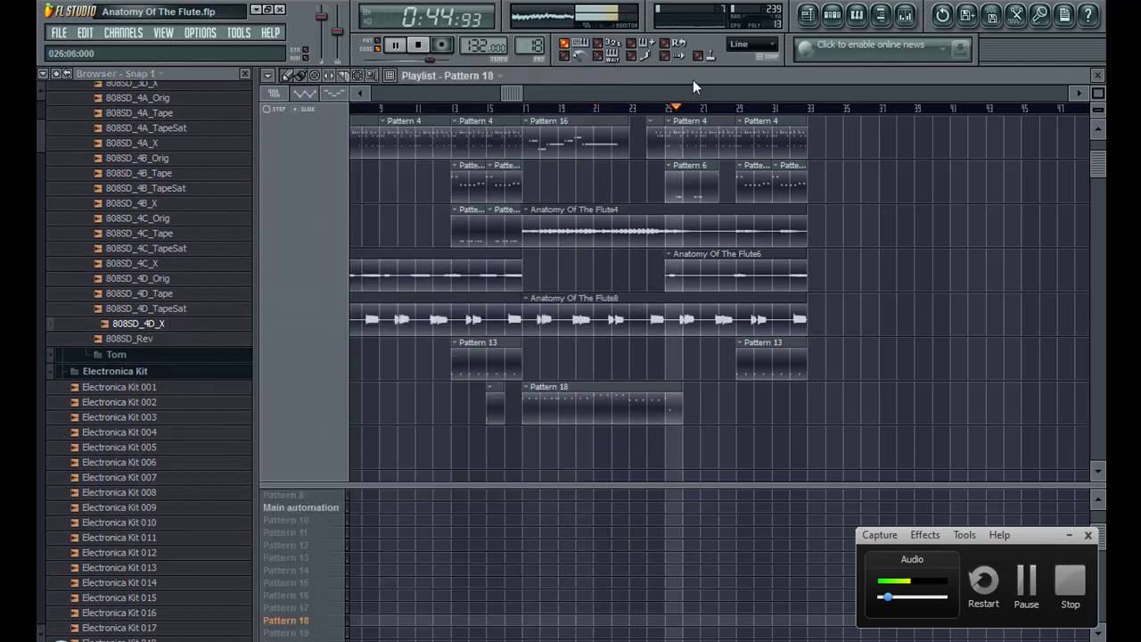
click(444, 46)
scroll(529, 33, up, 1)
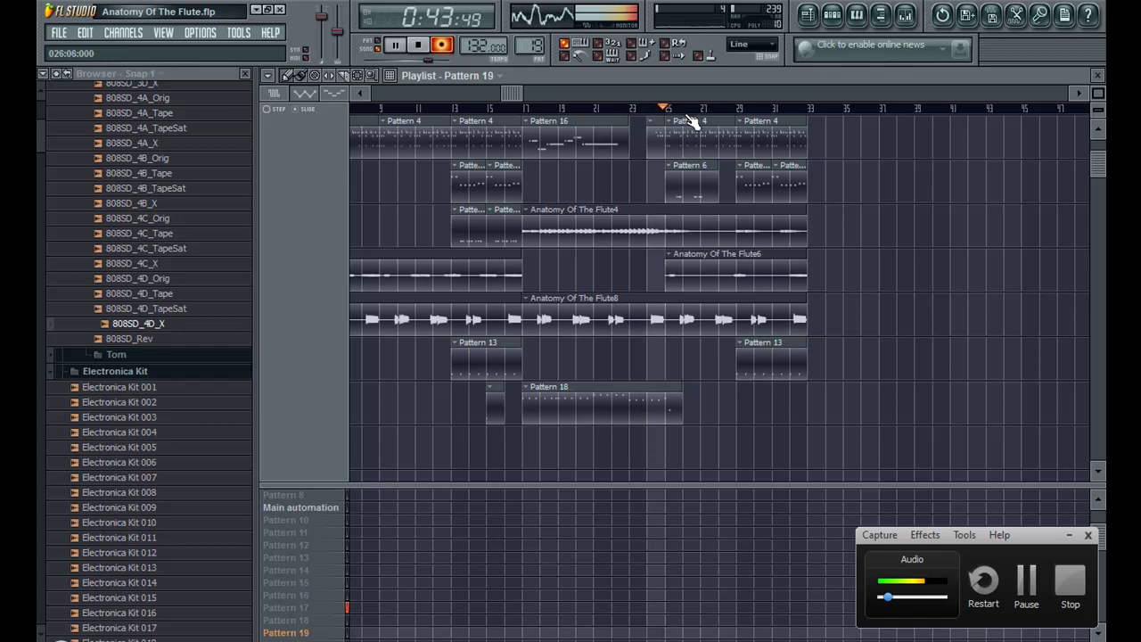
drag(653, 109, 633, 111)
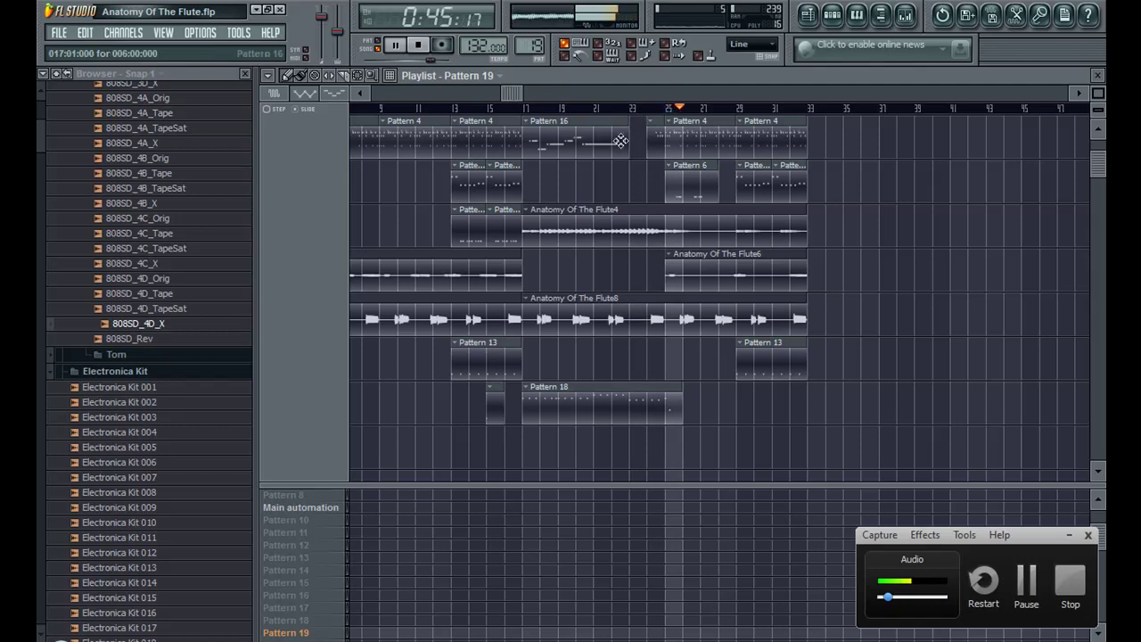
Step: Select the timeline from bar 24 to bar 30 and inspect the channels used by the short Pattern 17 clip at bar 24
drag(654, 132, 654, 176)
drag(657, 109, 757, 110)
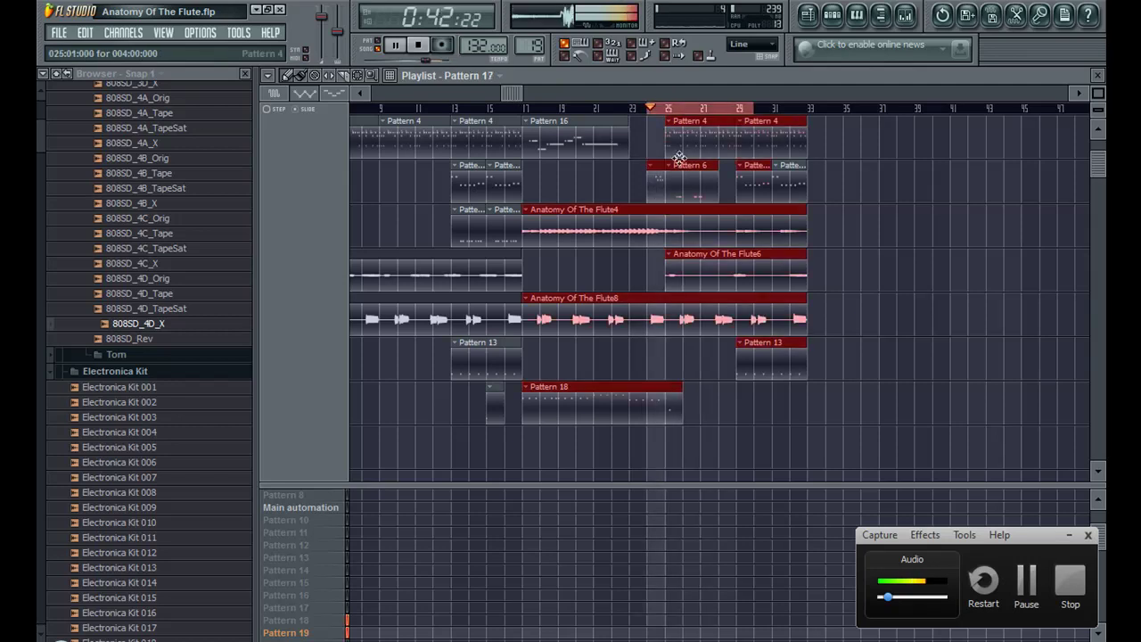
double_click(658, 177)
key(space)
key(F6)
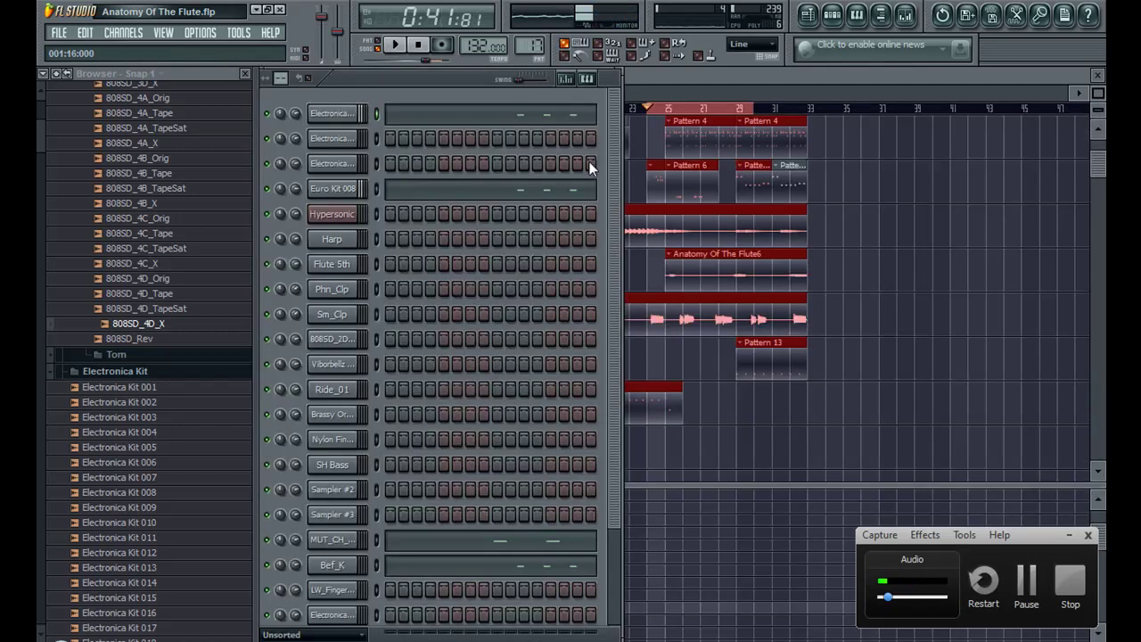
key(F6)
scroll(779, 207, up, 3)
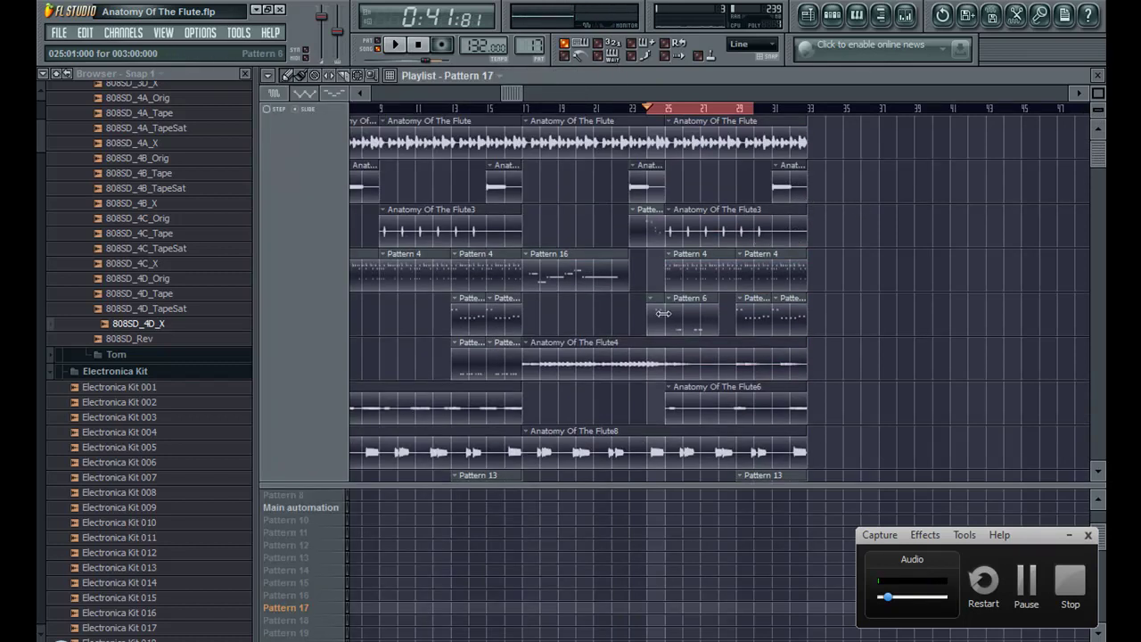
Step: Move the Pattern 19 clip at bar 23 onto the track holding Pattern 6 and open its 808SD_4D_X notes
drag(649, 223, 654, 320)
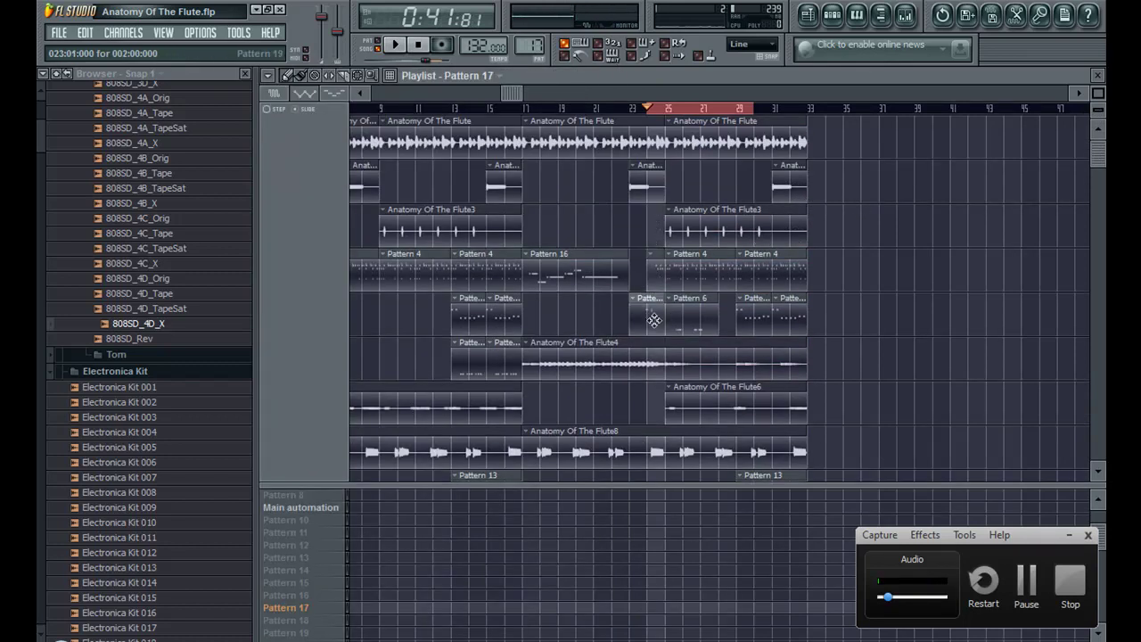
double_click(653, 316)
key(space)
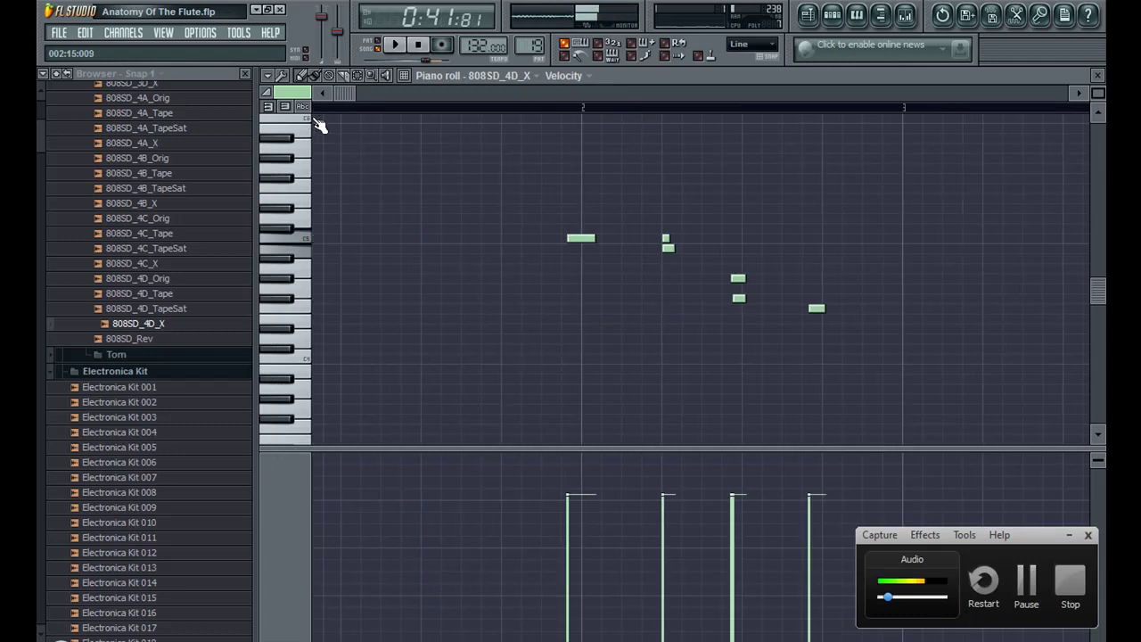
key(space)
Step: With snap set to none, shift all the 808SD_4D_X notes later so the first starts just after bar 2
click(740, 44)
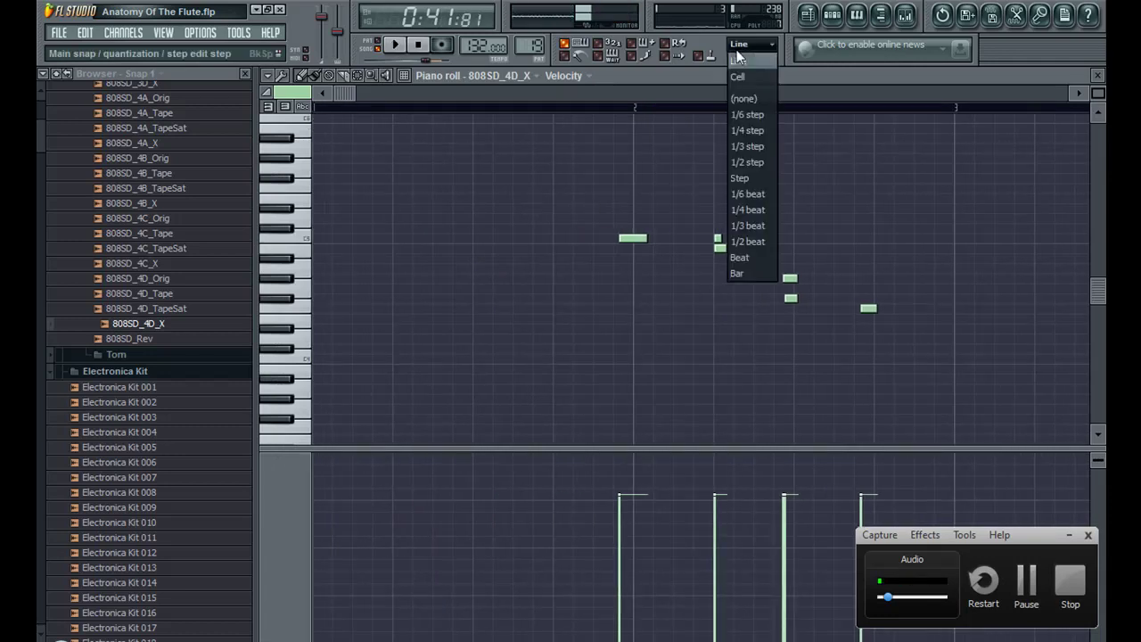
click(746, 98)
key(ctrl+a)
drag(626, 240, 651, 241)
key(space)
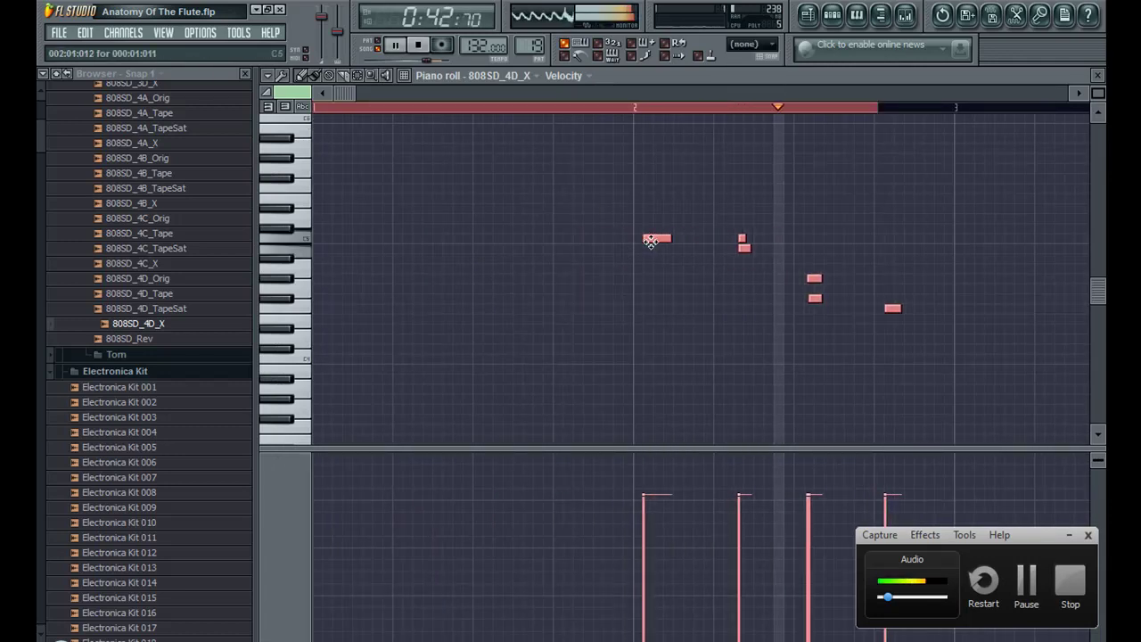
Step: Stagger the two overlapping note pairs by moving the short C5 note earlier and the F#4 note later
click(761, 234)
click(749, 238)
key(space)
drag(748, 238, 728, 238)
key(space)
click(744, 248)
drag(815, 297, 827, 299)
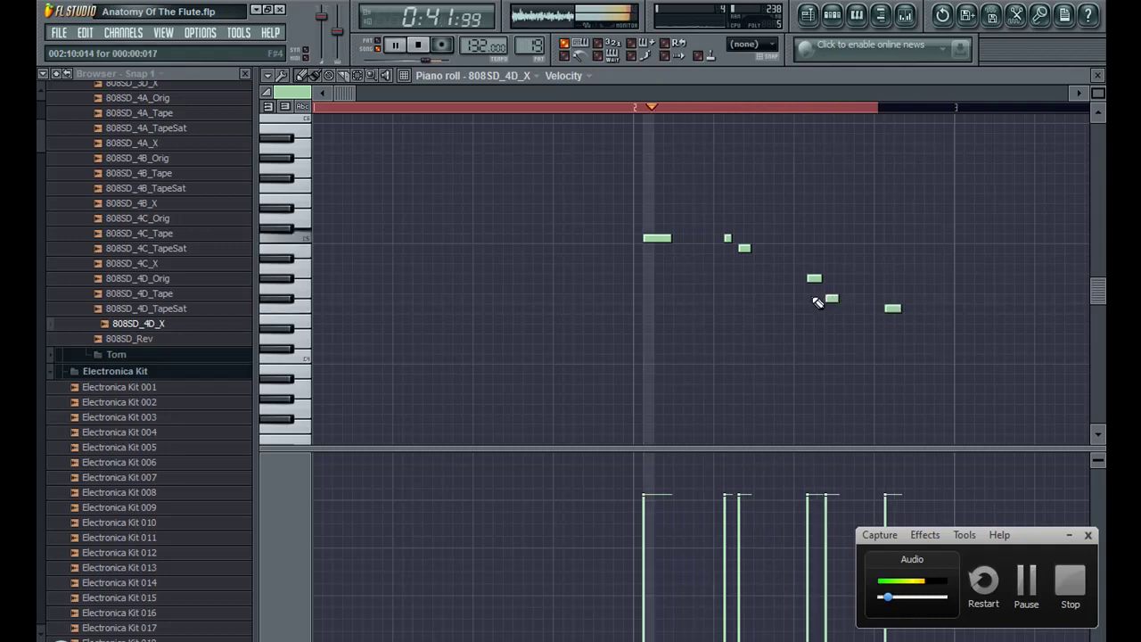
key(space)
Step: Set snap to Cell and raise the first, longer 808SD_4D_X note in bar 2 to D5
click(751, 44)
click(748, 79)
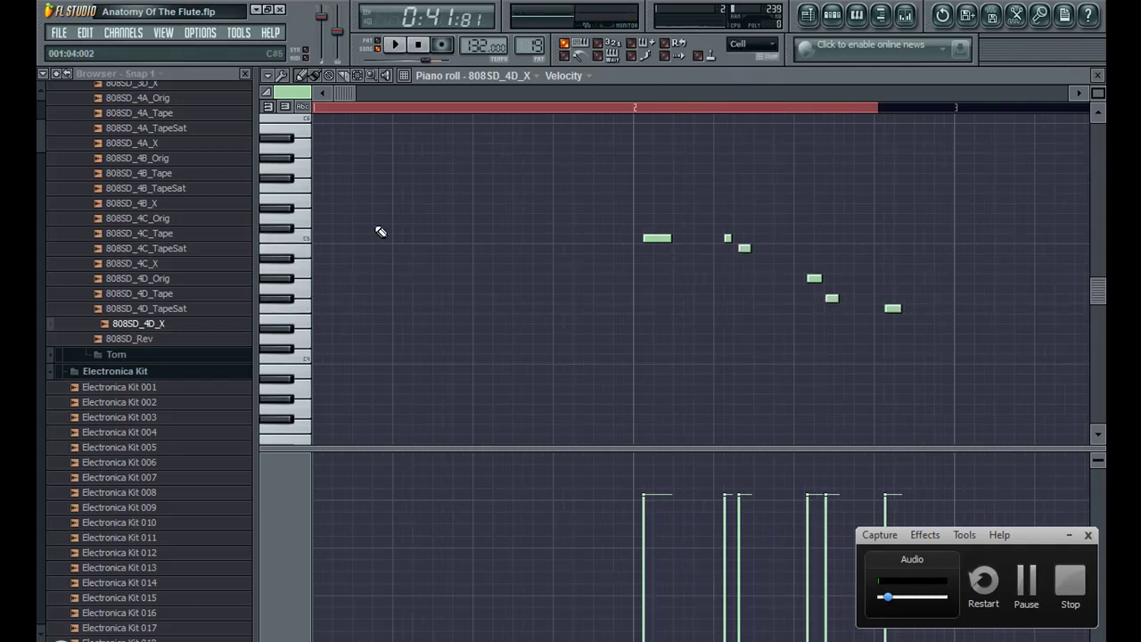
click(301, 231)
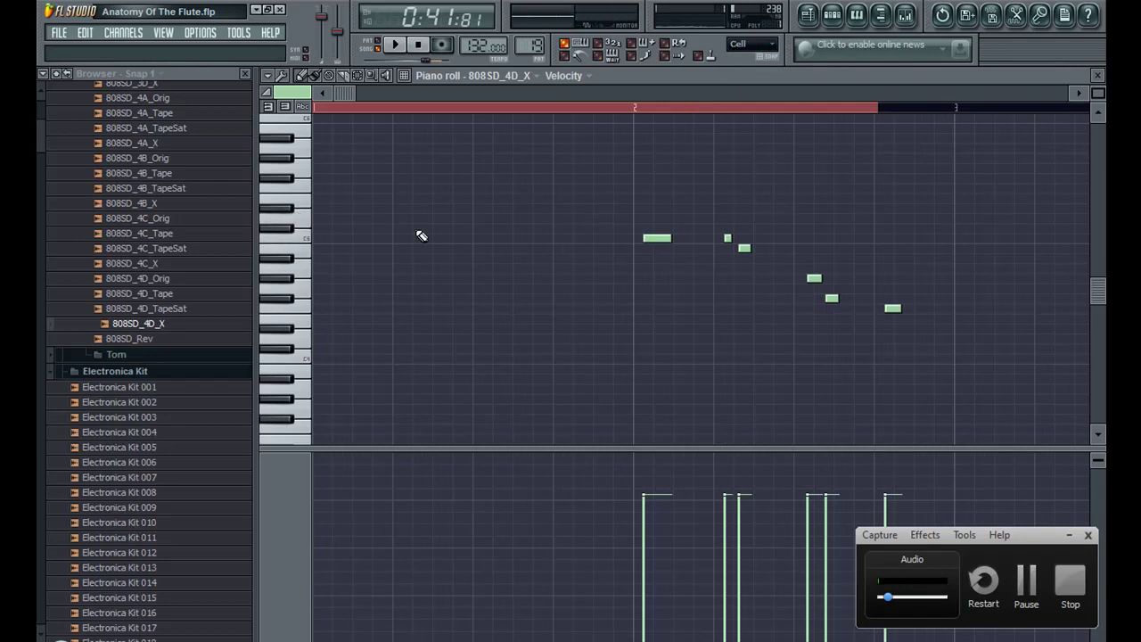
drag(654, 241, 655, 215)
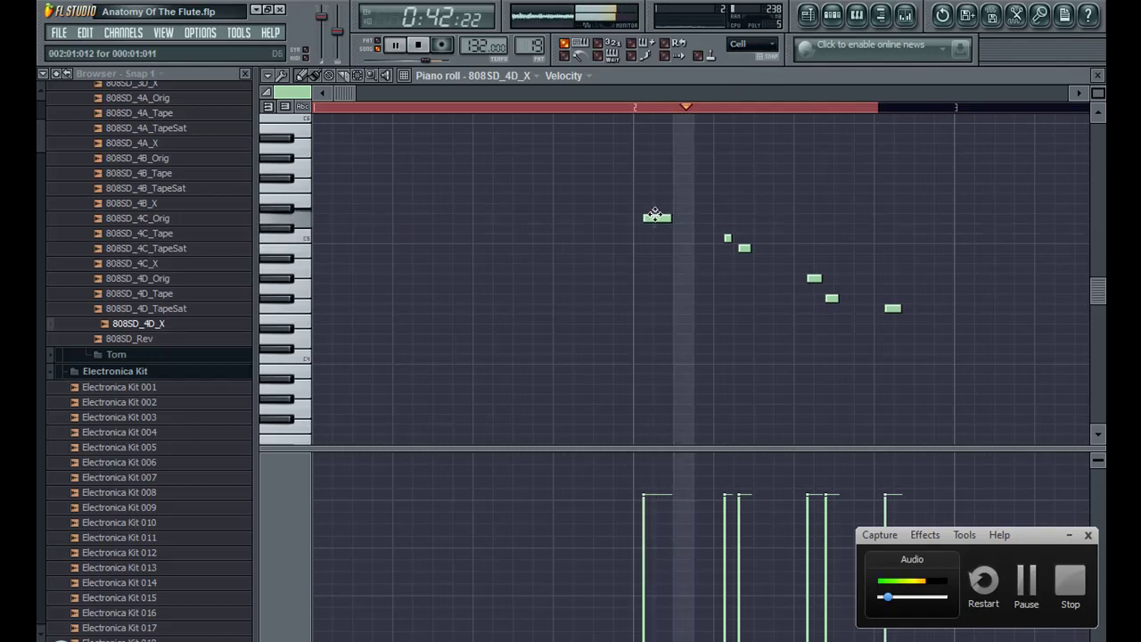
Step: Try the two short notes near beat 2 of bar 2 at D5 and at C5
drag(724, 239, 729, 217)
key(space)
click(741, 218)
key(space)
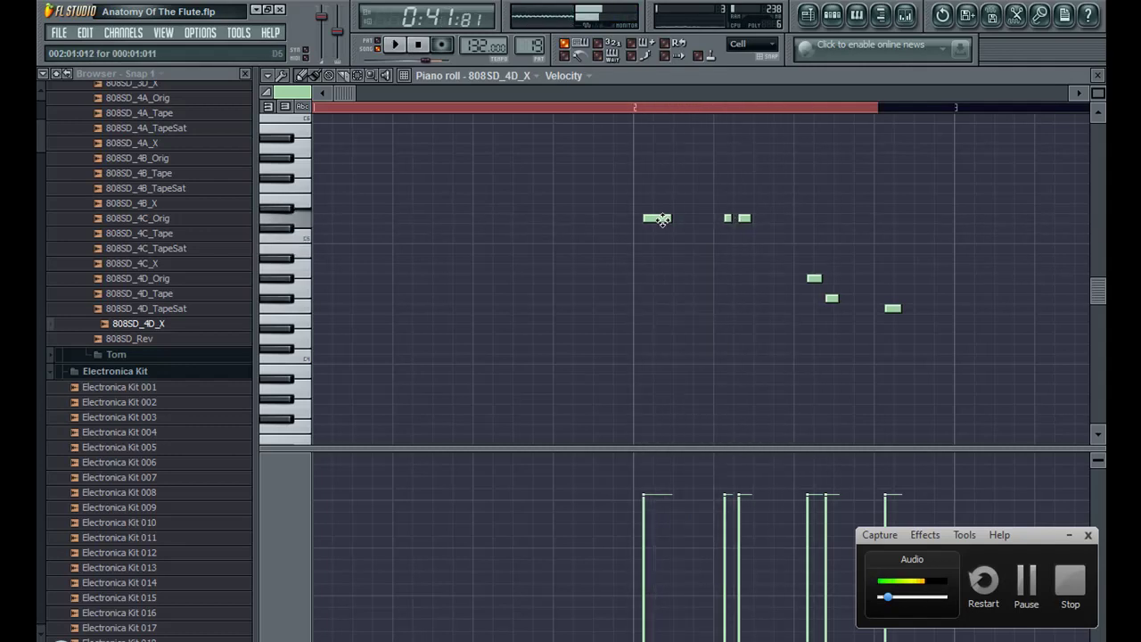
drag(664, 229, 665, 234)
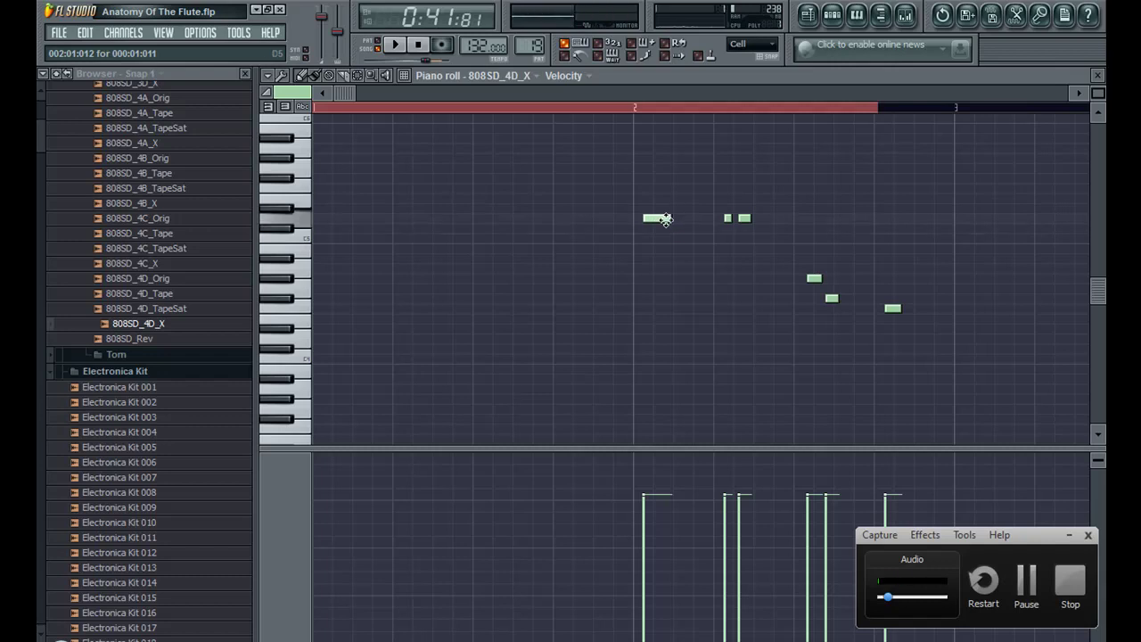
drag(726, 219, 728, 237)
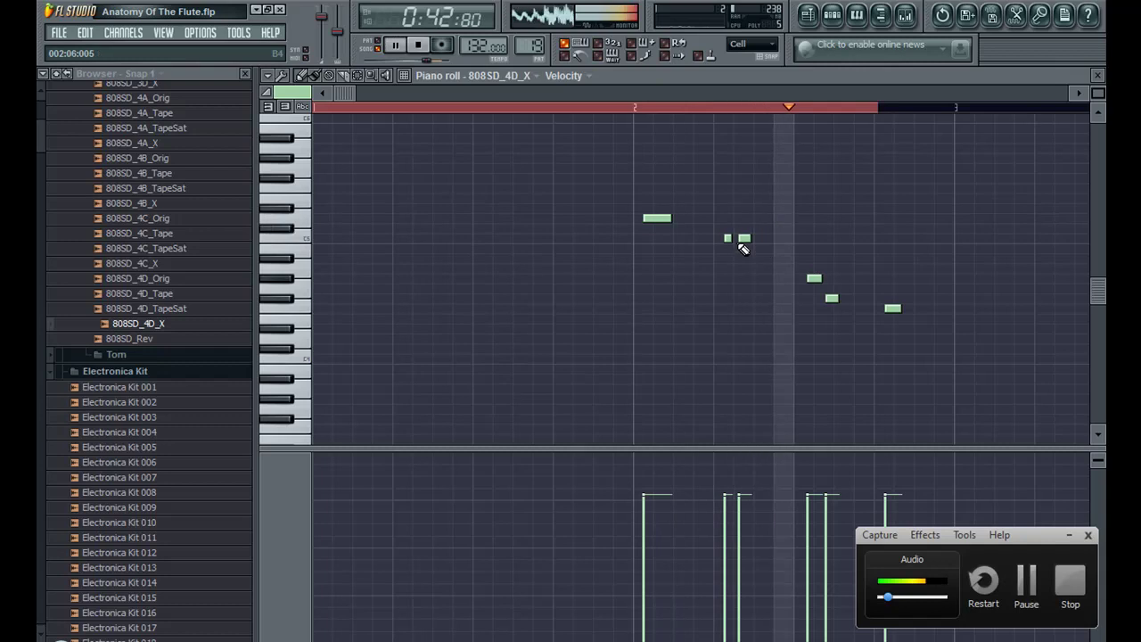
click(723, 239)
right_click(723, 238)
key(space)
key(space)
Step: Delete the two short 808SD_4D_X notes near beat 2 of bar 2
drag(745, 238, 741, 270)
right_click(744, 268)
right_click(727, 269)
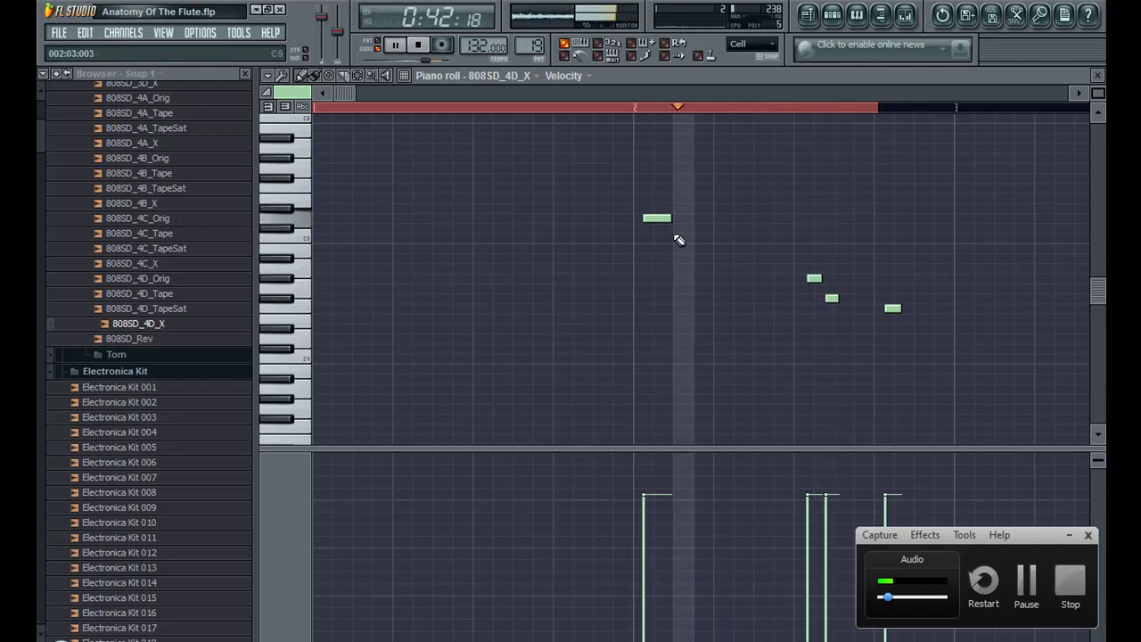
Step: Replace the D5 808SD_4D_X note in bar 2 with two short C5 notes
right_click(657, 218)
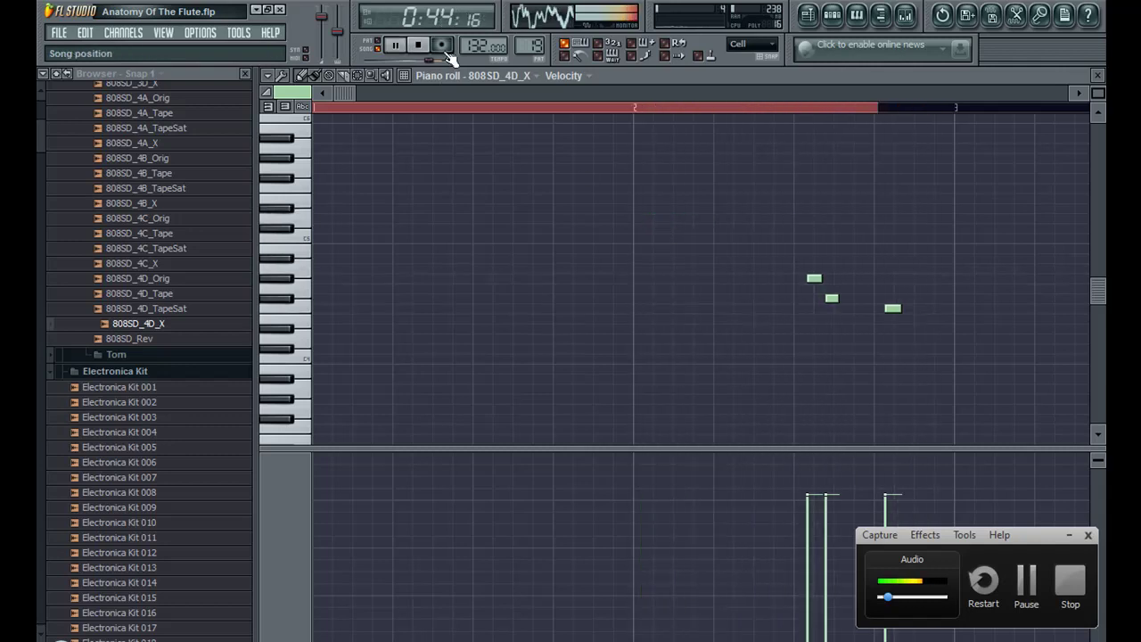
key(F5)
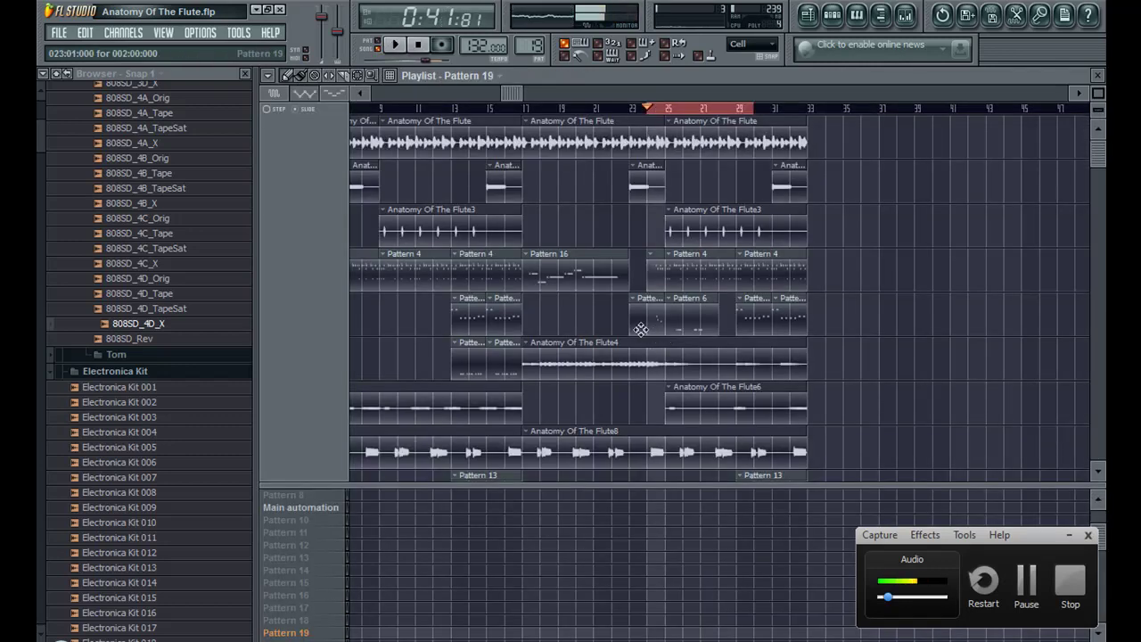
key(F7)
key(space)
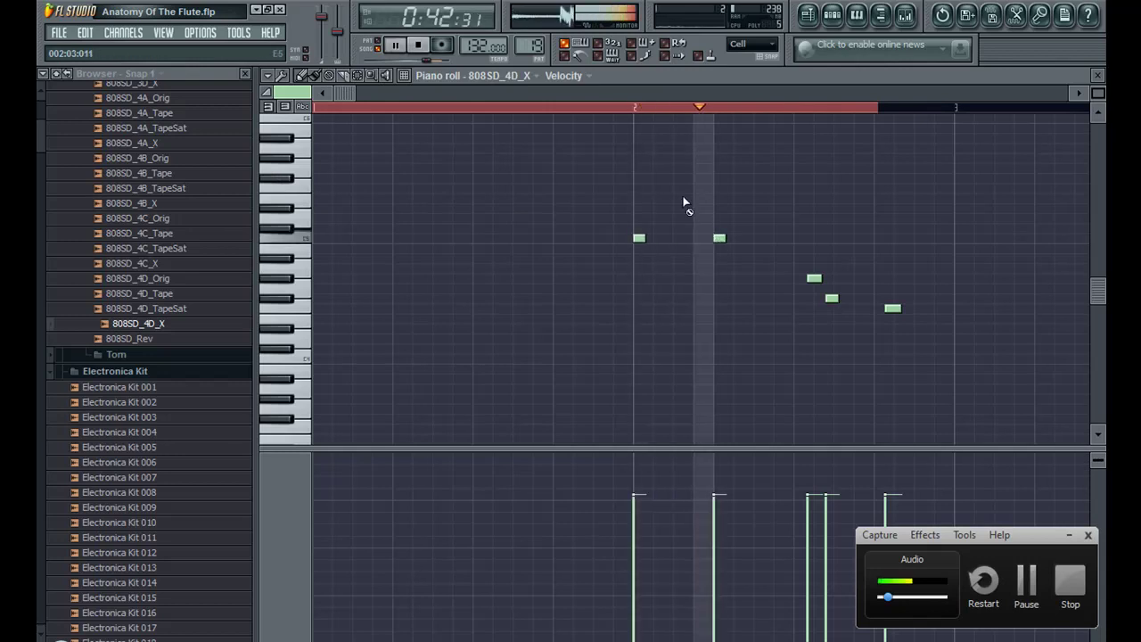
Step: Set snap to none, mark the first part of bar 2 as the time selection, and nudge the two C5 notes slightly later
click(755, 43)
click(749, 94)
drag(635, 107, 809, 108)
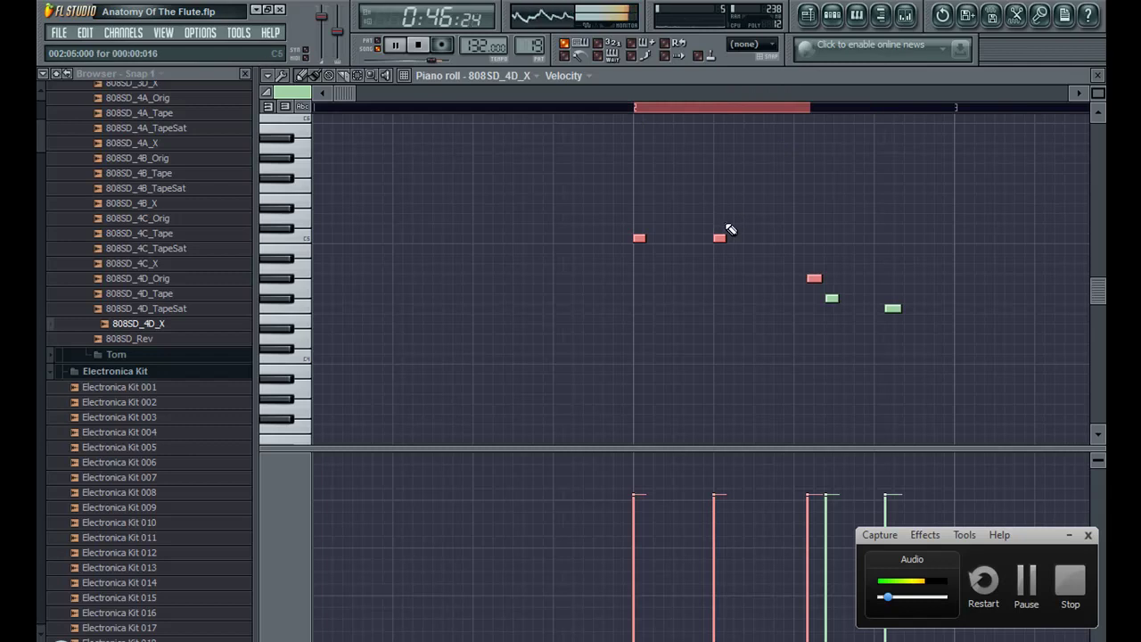
drag(635, 108, 759, 109)
key(space)
drag(719, 240, 724, 238)
click(730, 239)
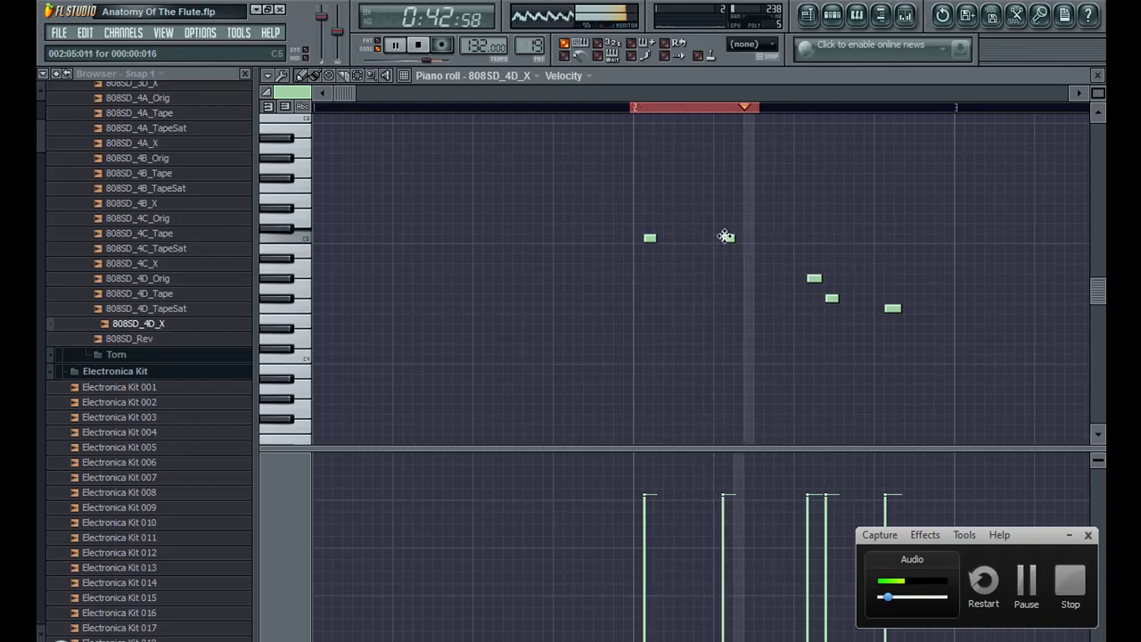
Step: Try extra short F4 and F#4 notes at lowered velocity near the end of bar 2
click(929, 309)
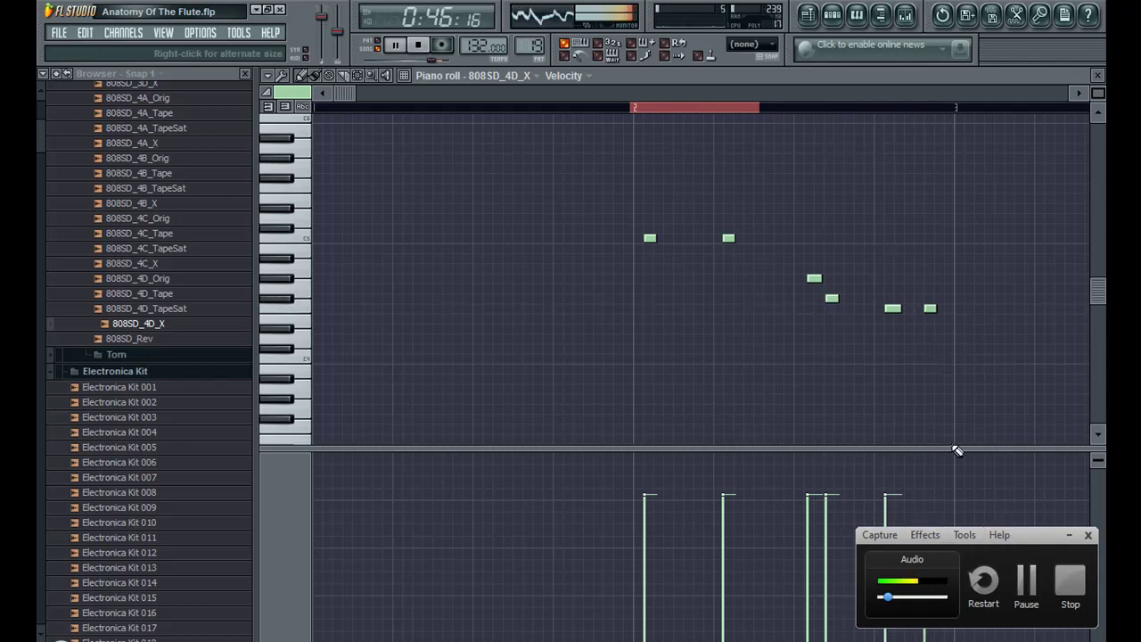
drag(956, 440, 946, 390)
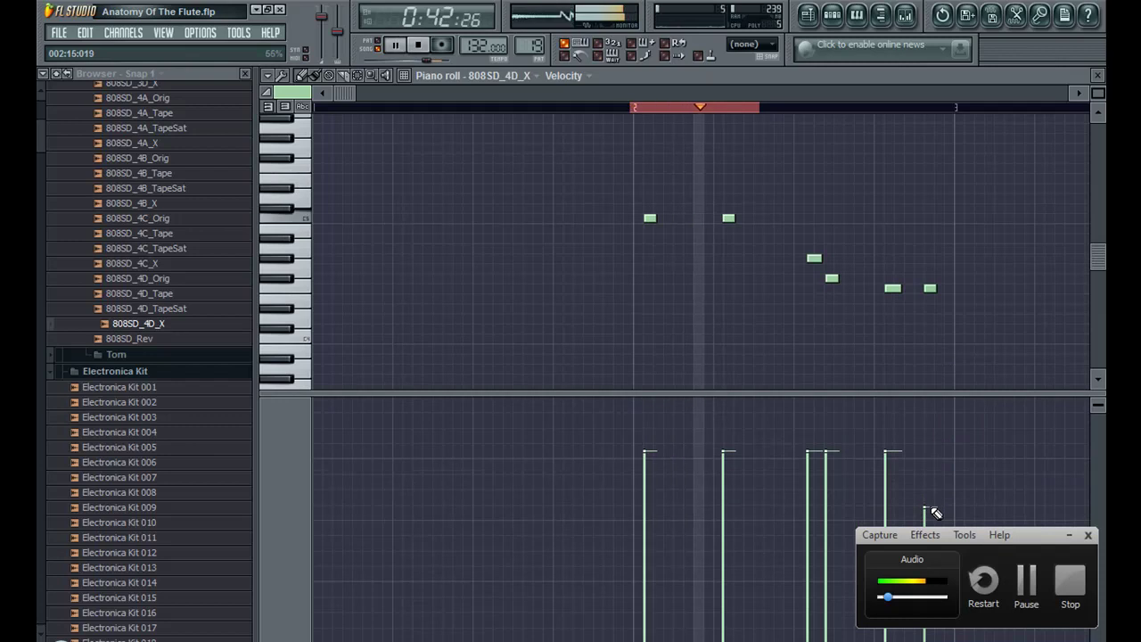
click(855, 278)
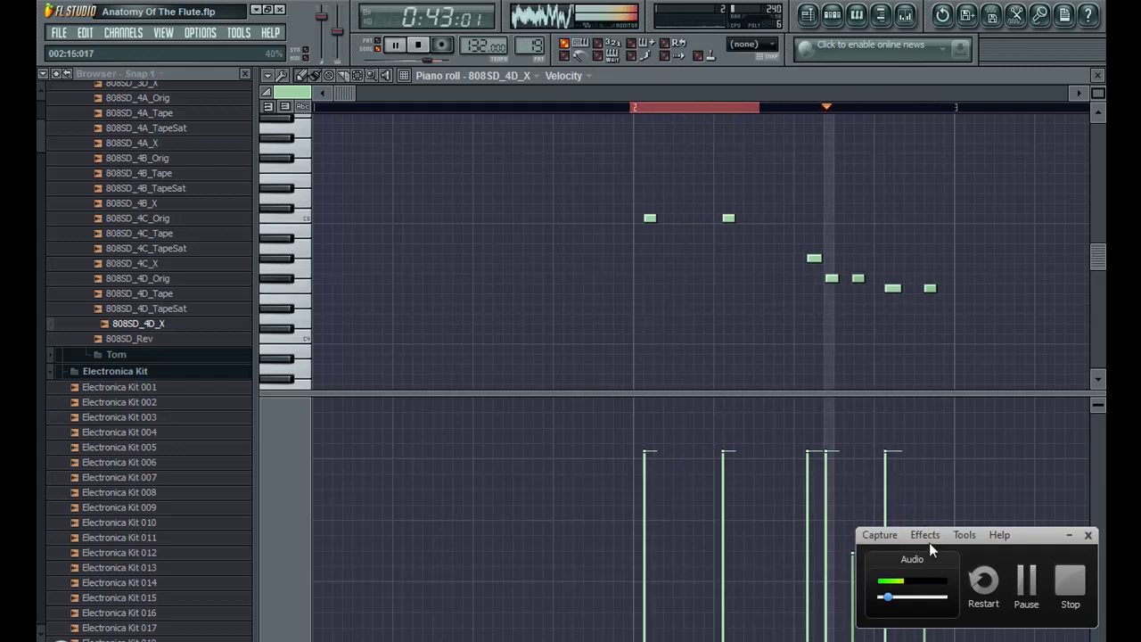
right_click(857, 278)
right_click(929, 288)
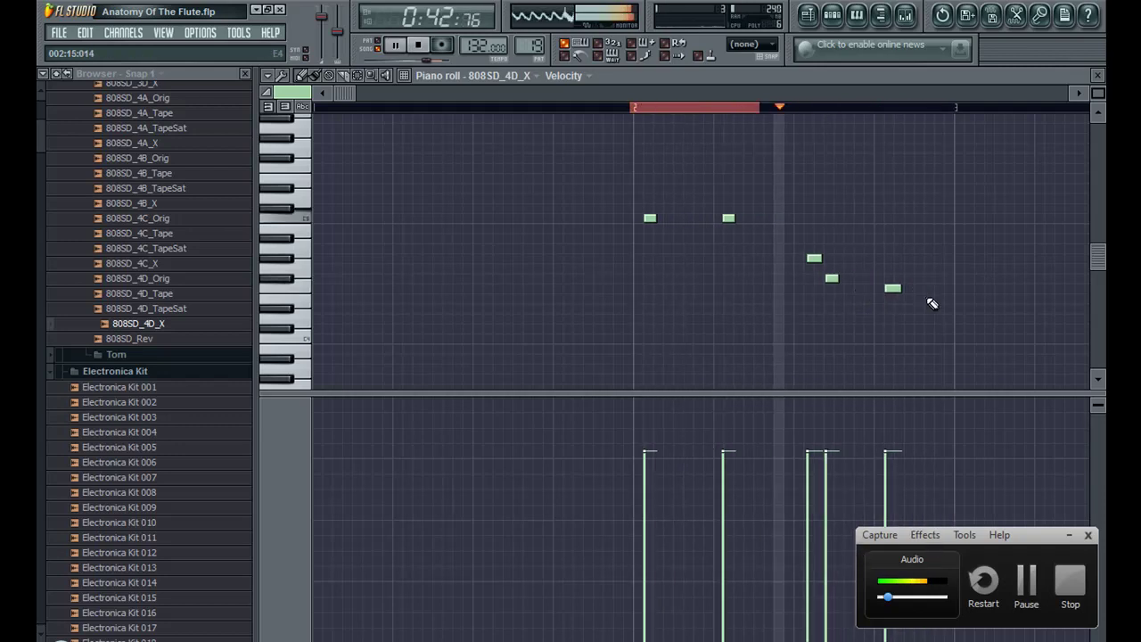
click(929, 293)
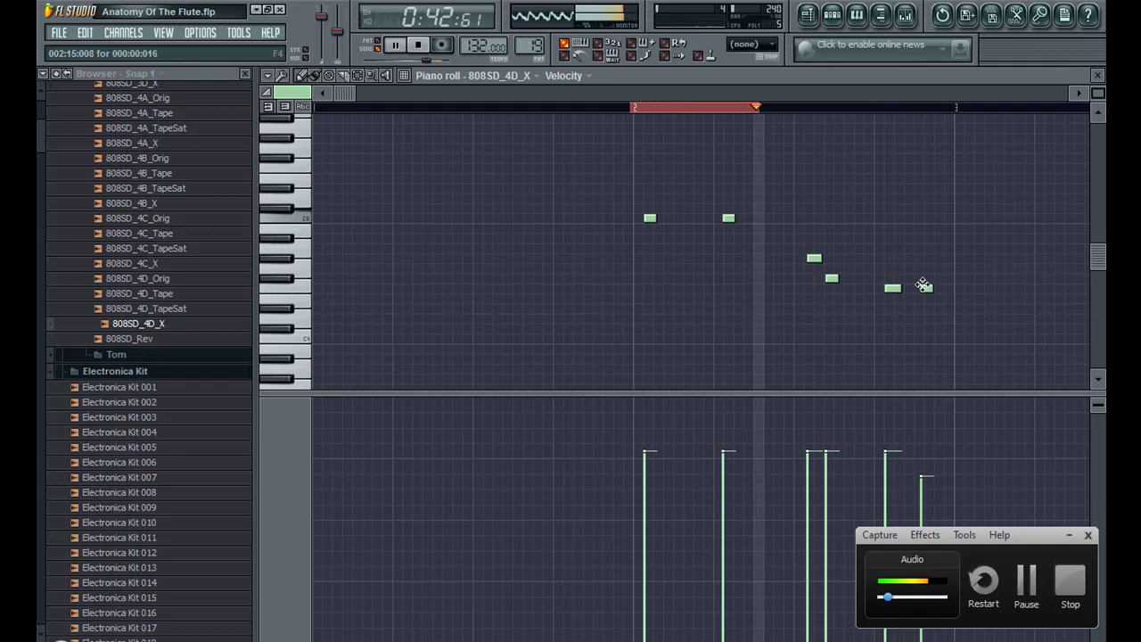
right_click(925, 286)
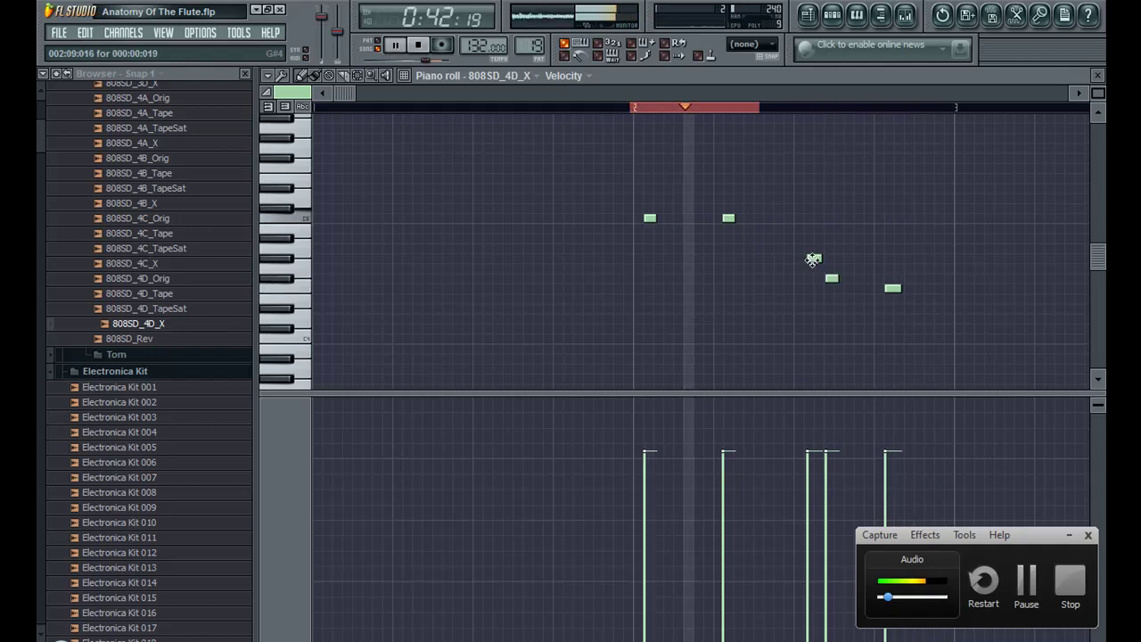
Step: Move the G#4 note in bar 2 slightly earlier to 02:09:012
drag(814, 260, 810, 260)
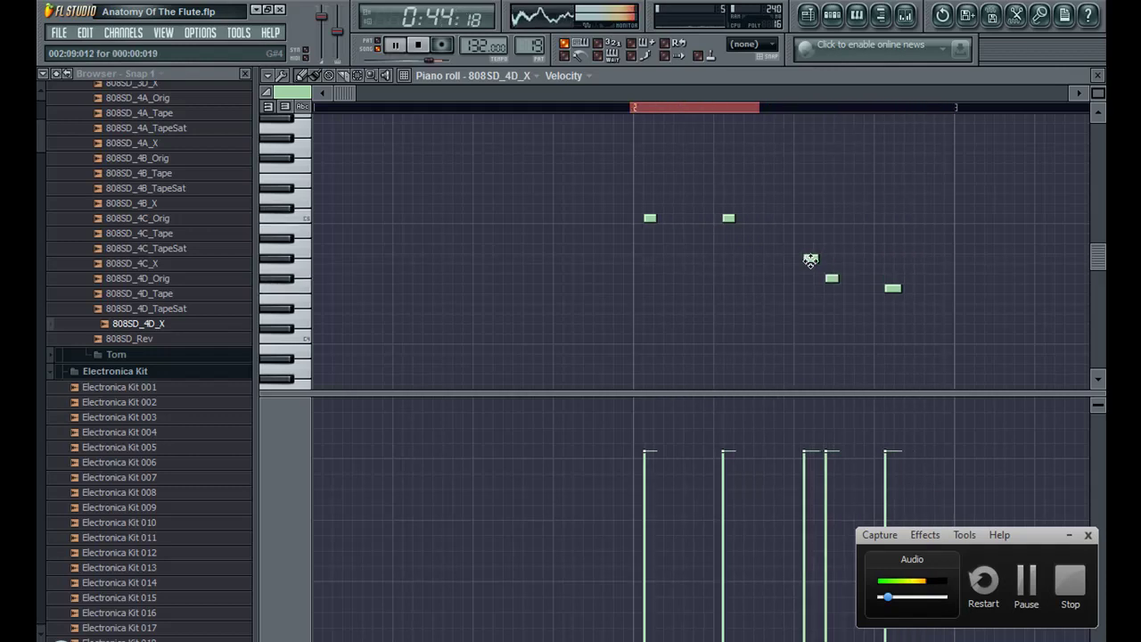
Step: Audition the 808CY_5 cymbal samples and load 808CY_5_Tape into a new channel
key(F7)
scroll(760, 42, up, 2)
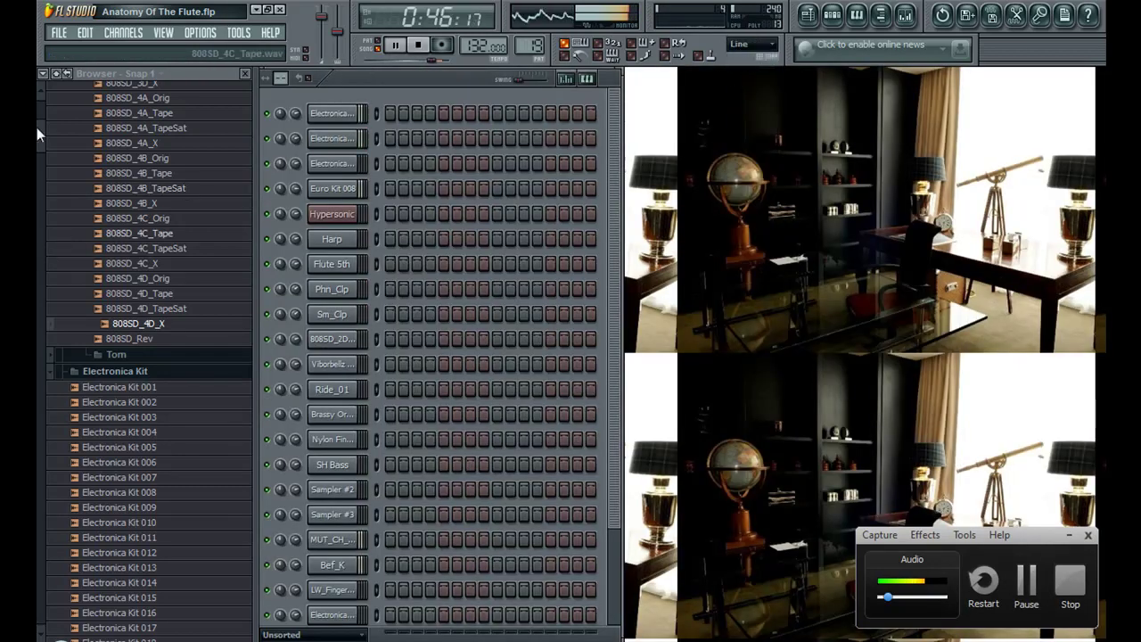
scroll(54, 178, up, 15)
click(138, 443)
click(152, 394)
click(142, 452)
scroll(156, 406, down, 9)
click(153, 151)
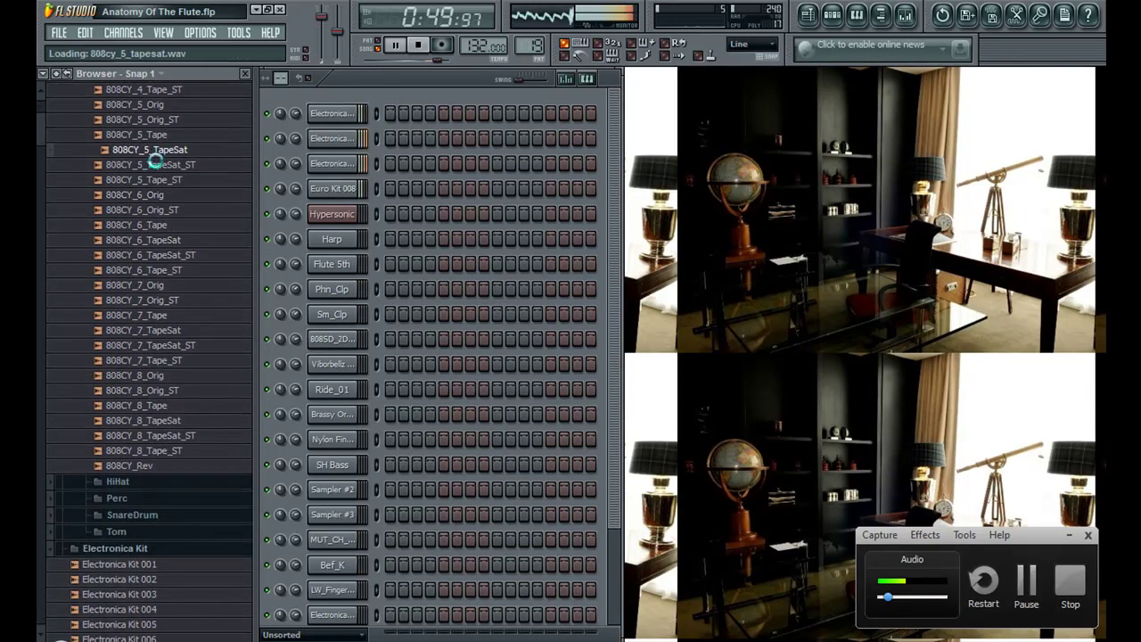
click(178, 134)
right_click(178, 135)
click(221, 145)
Step: Add a C5 note for 808CY_5_Tape at the start of bar 3 and lower its velocity slightly
click(856, 14)
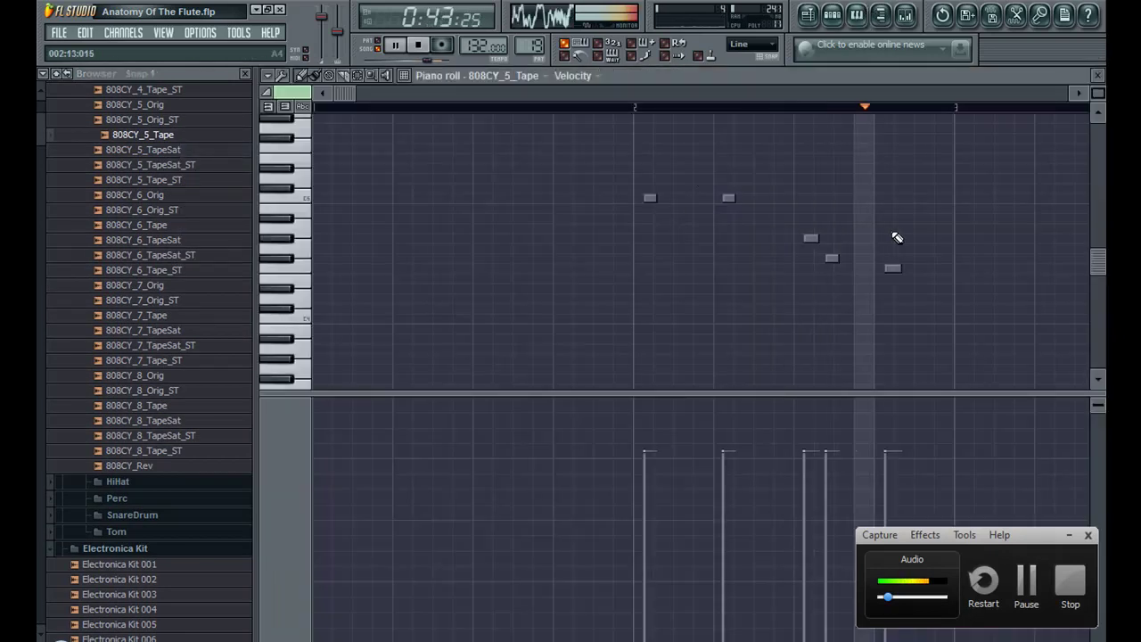
click(958, 198)
drag(963, 453, 967, 469)
Step: Place a Pattern 19 clip at bar 27 on the playlist track that holds Pattern 18
click(378, 46)
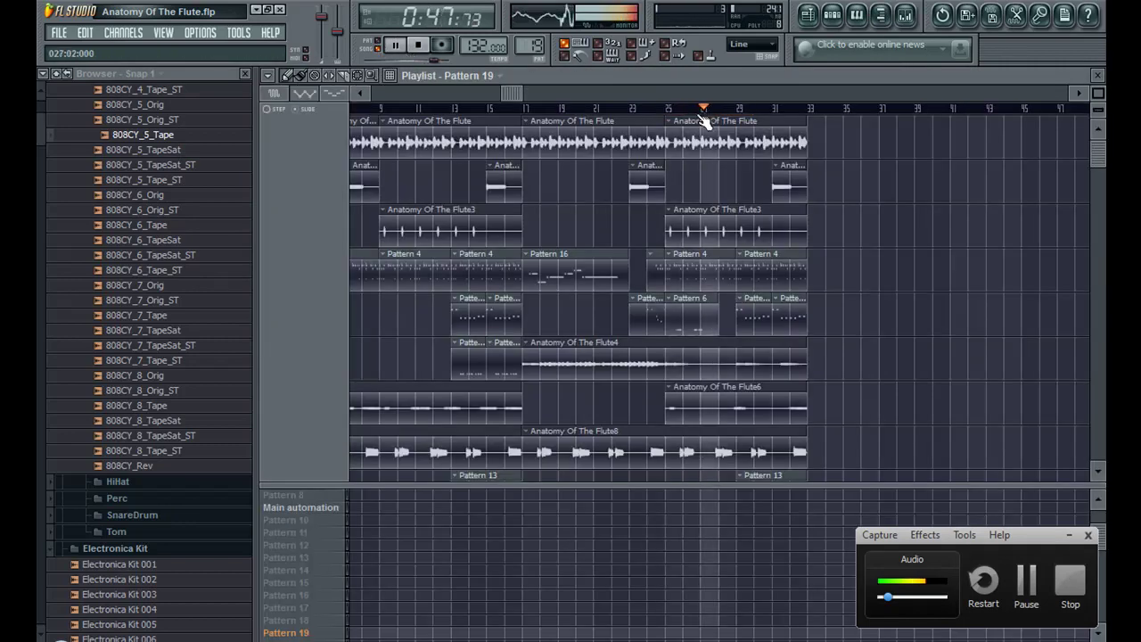
scroll(891, 250, down, 2)
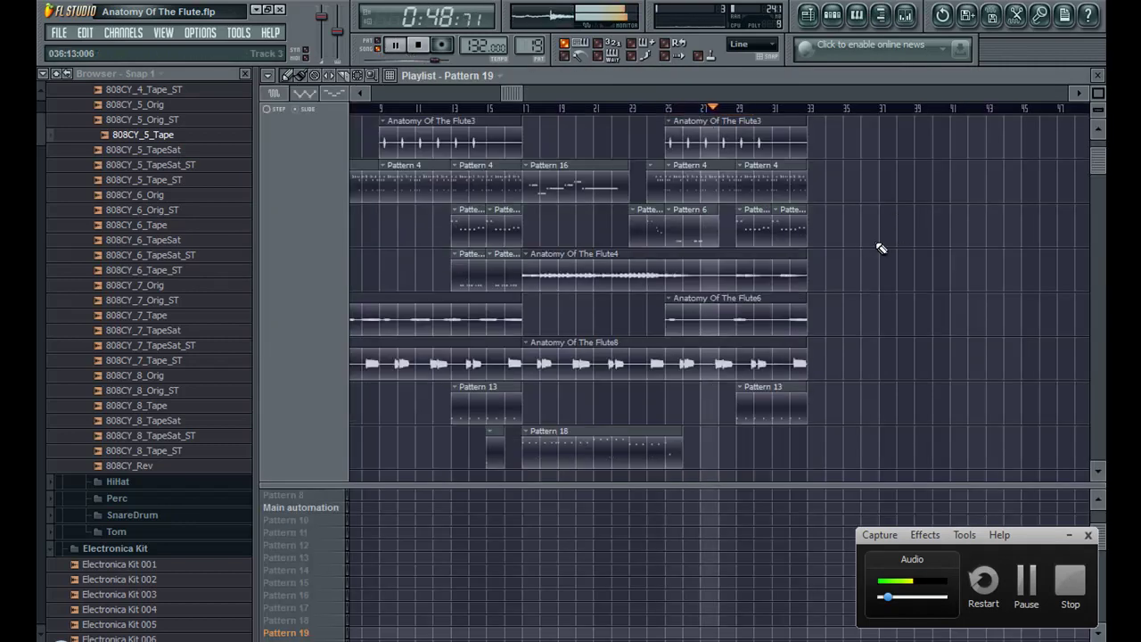
click(650, 107)
double_click(659, 218)
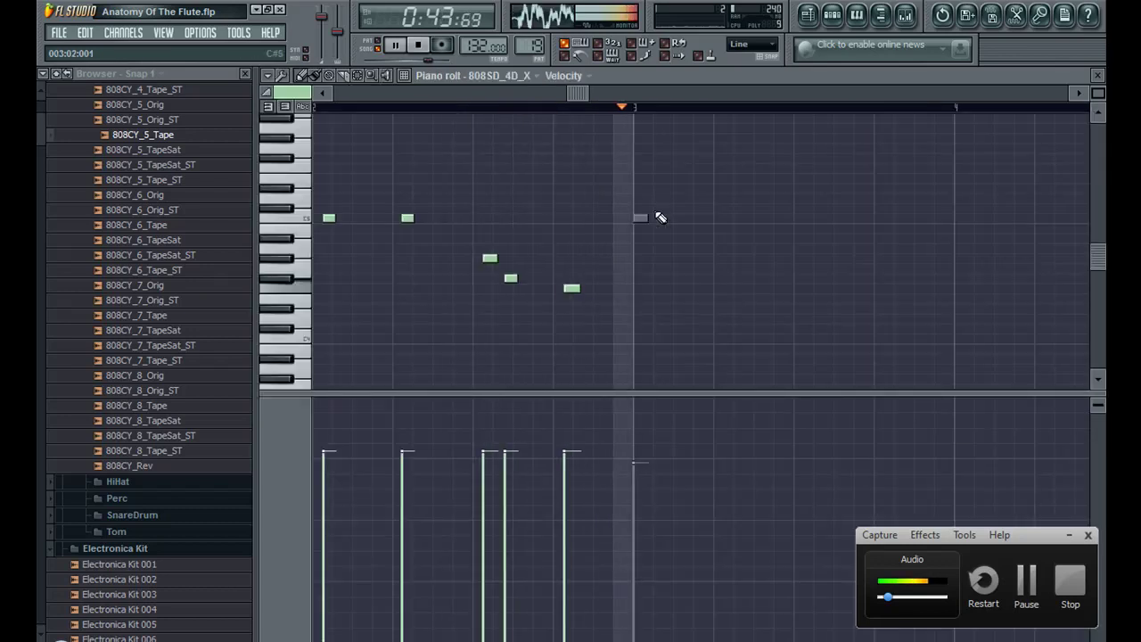
click(1099, 76)
key(F5)
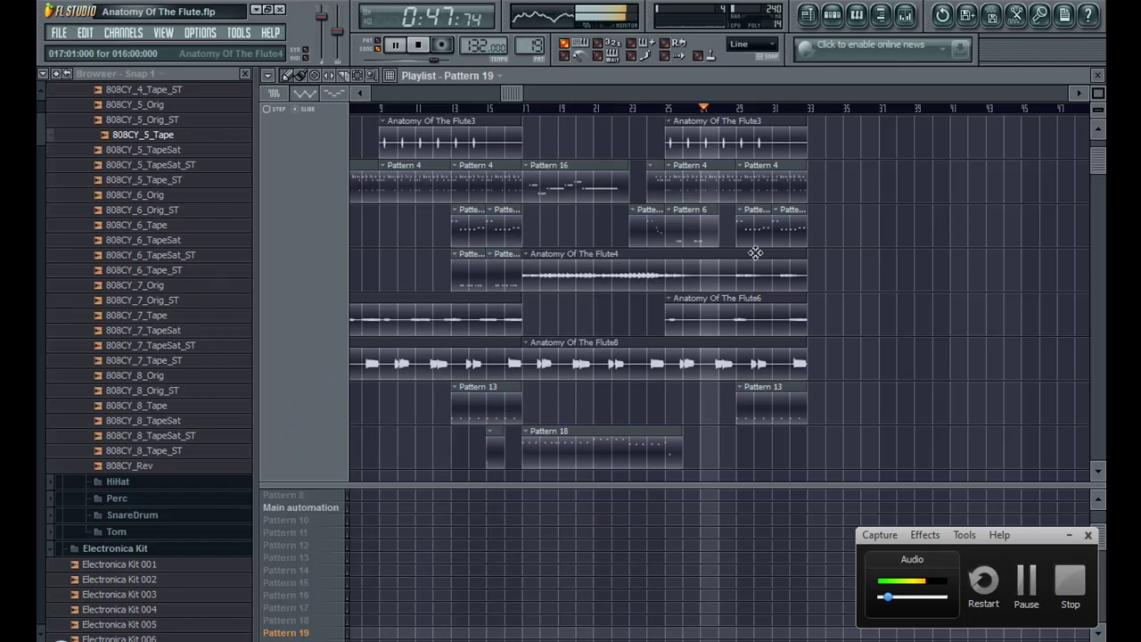
click(734, 458)
drag(743, 442, 728, 450)
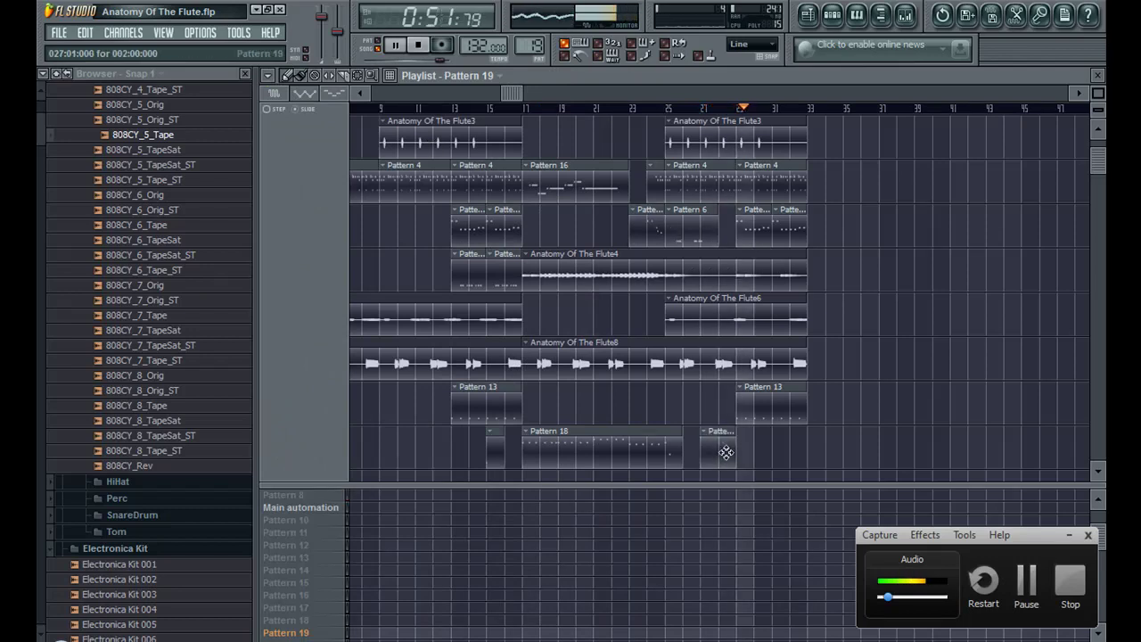
Step: Move the Pattern 19 clip from bar 27 to bar 29 and add a second Pattern 19 clip at bar 31
click(719, 111)
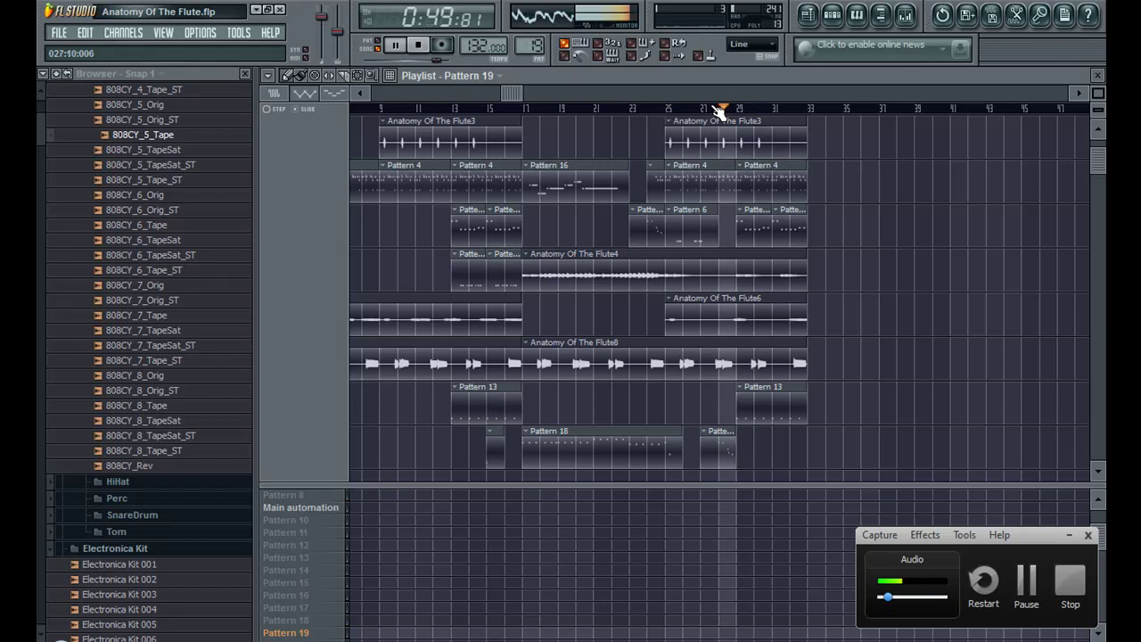
click(714, 110)
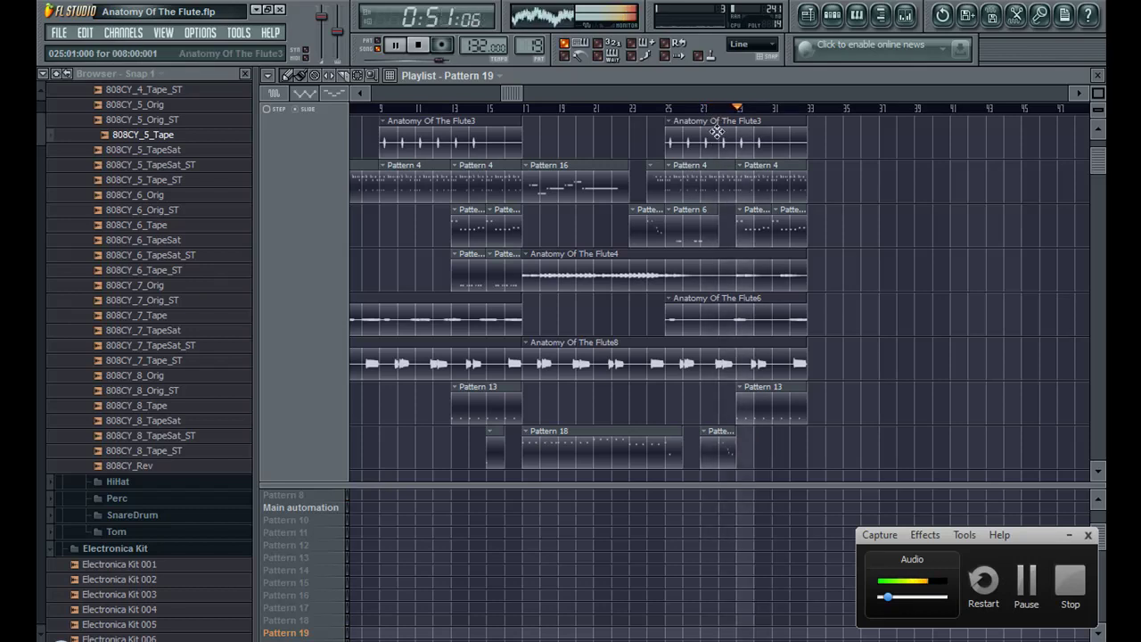
click(711, 110)
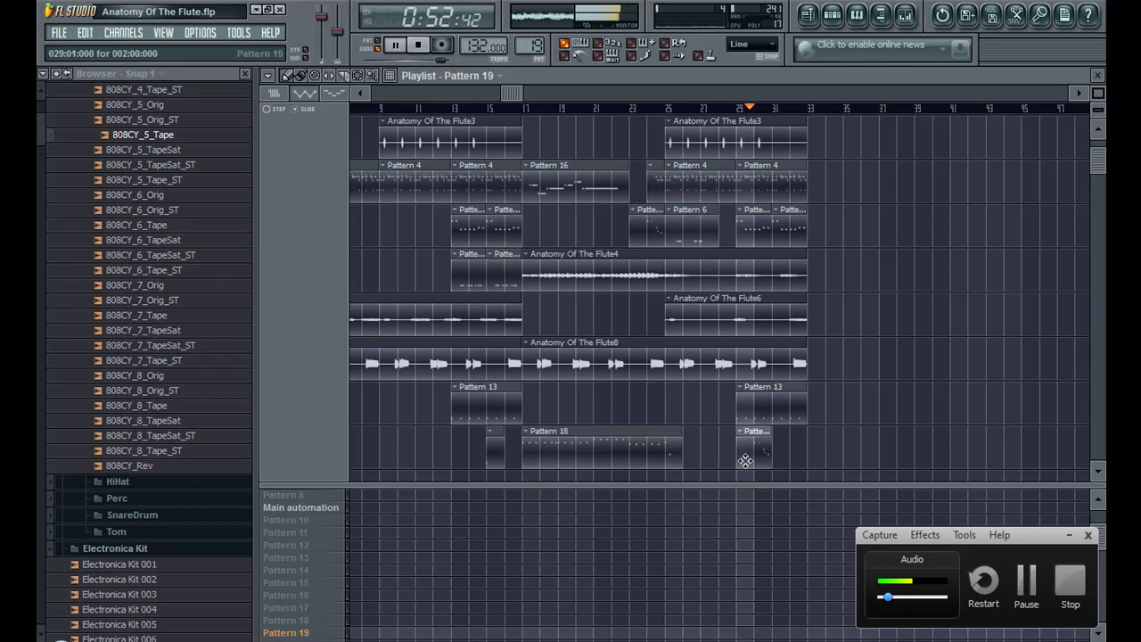
click(751, 462)
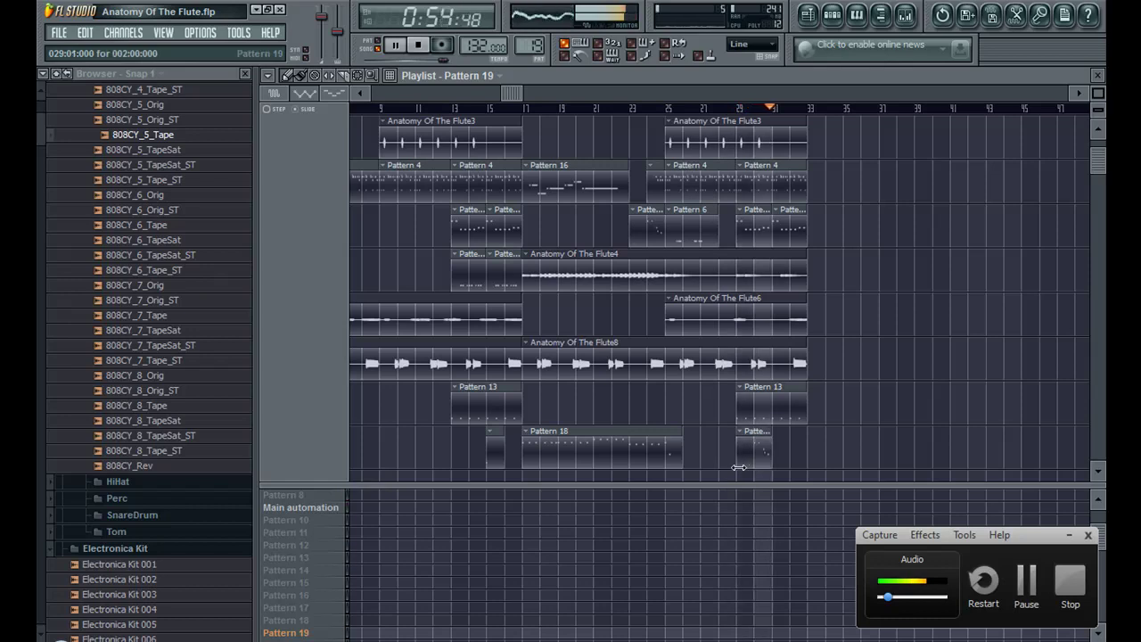
click(782, 455)
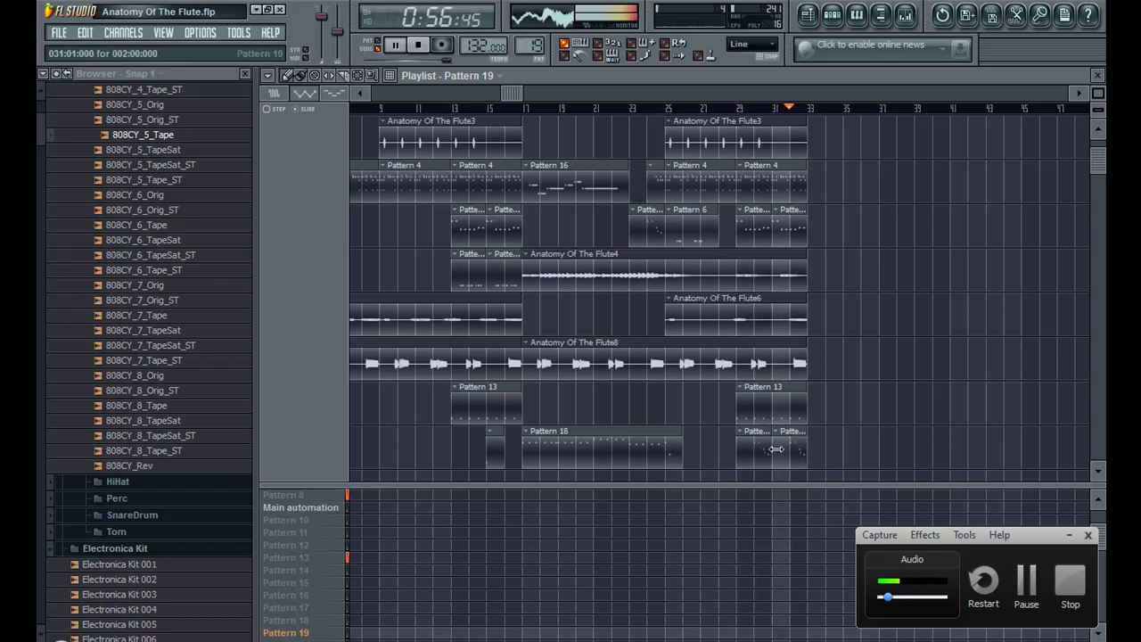
double_click(776, 449)
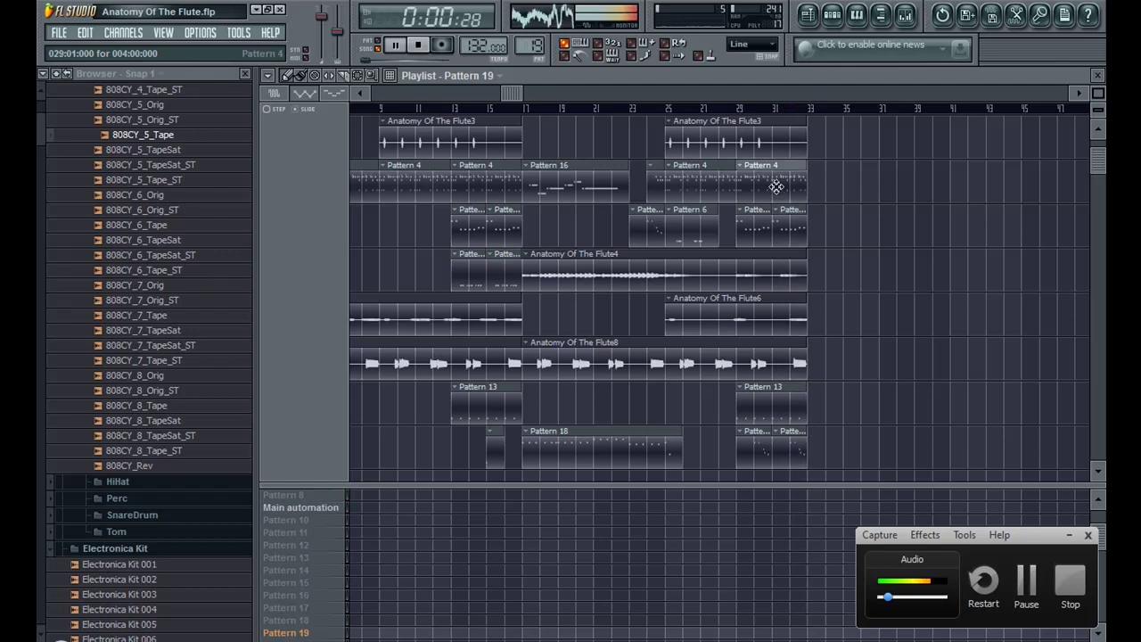
Step: Go through the existing patterns' channel notes and select the empty Pattern 20
click(392, 113)
key(F7)
scroll(530, 45, down, 3)
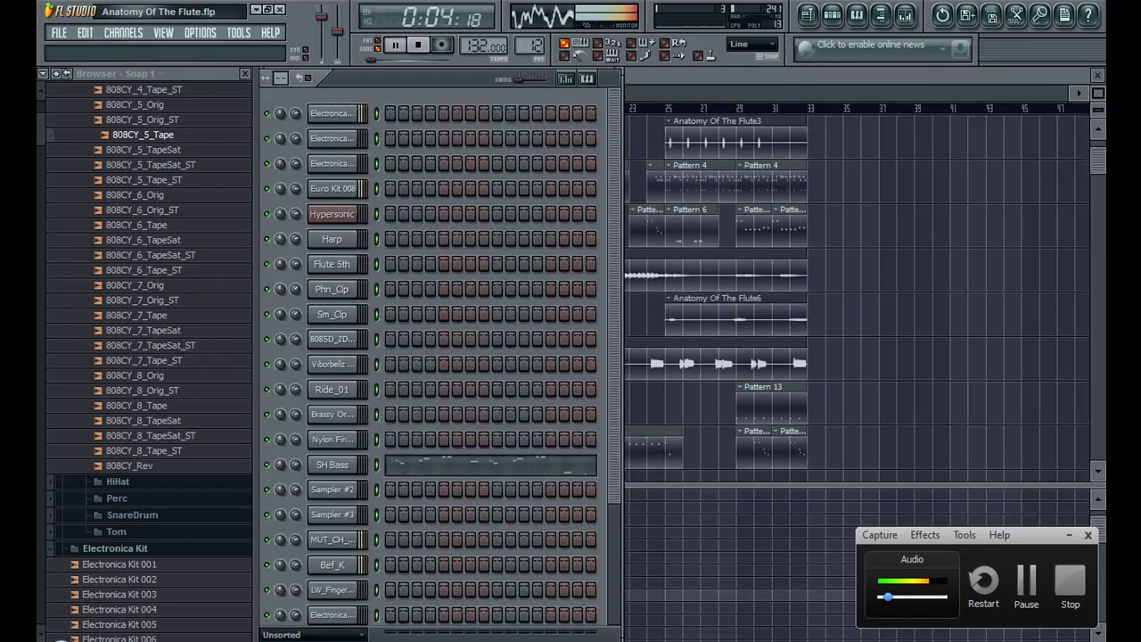
scroll(530, 45, down, 1)
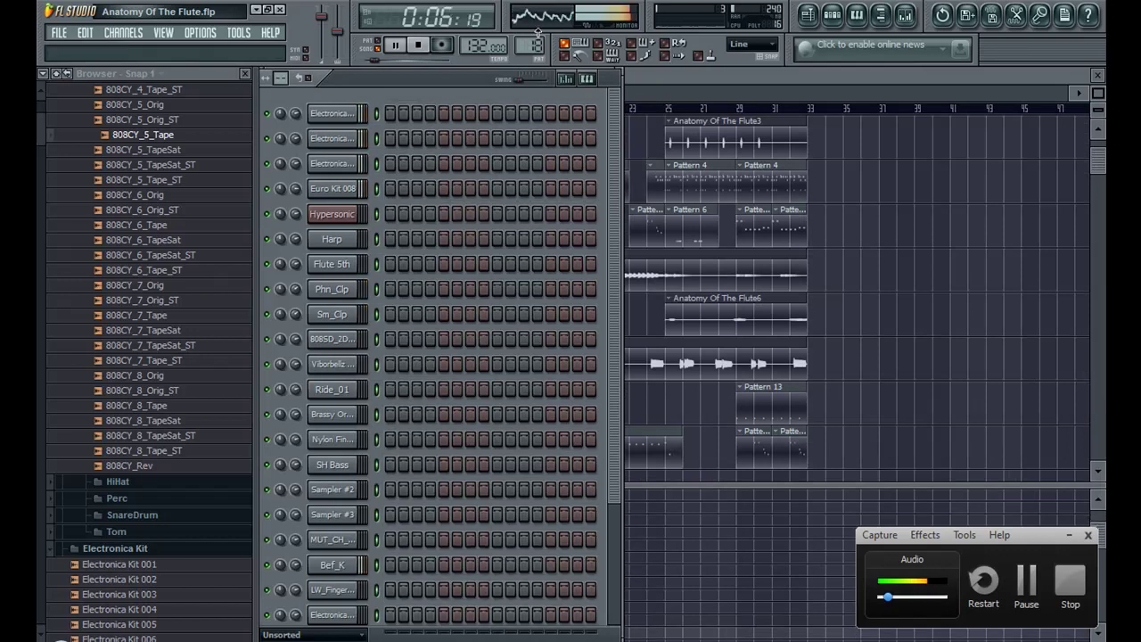
scroll(602, 90, down, 5)
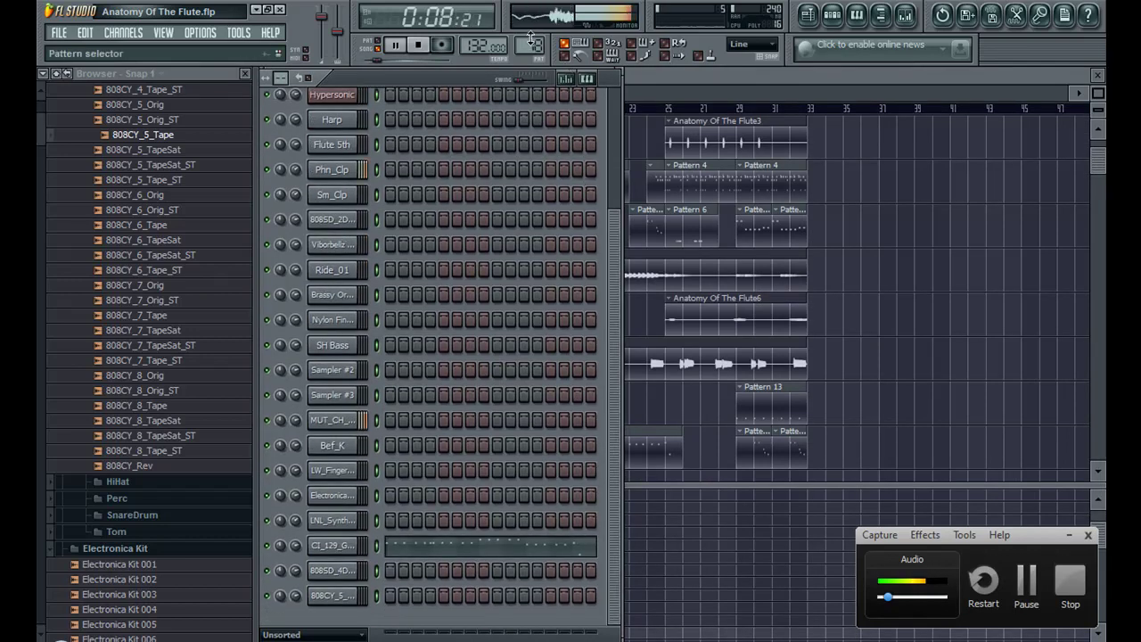
scroll(532, 45, down, 1)
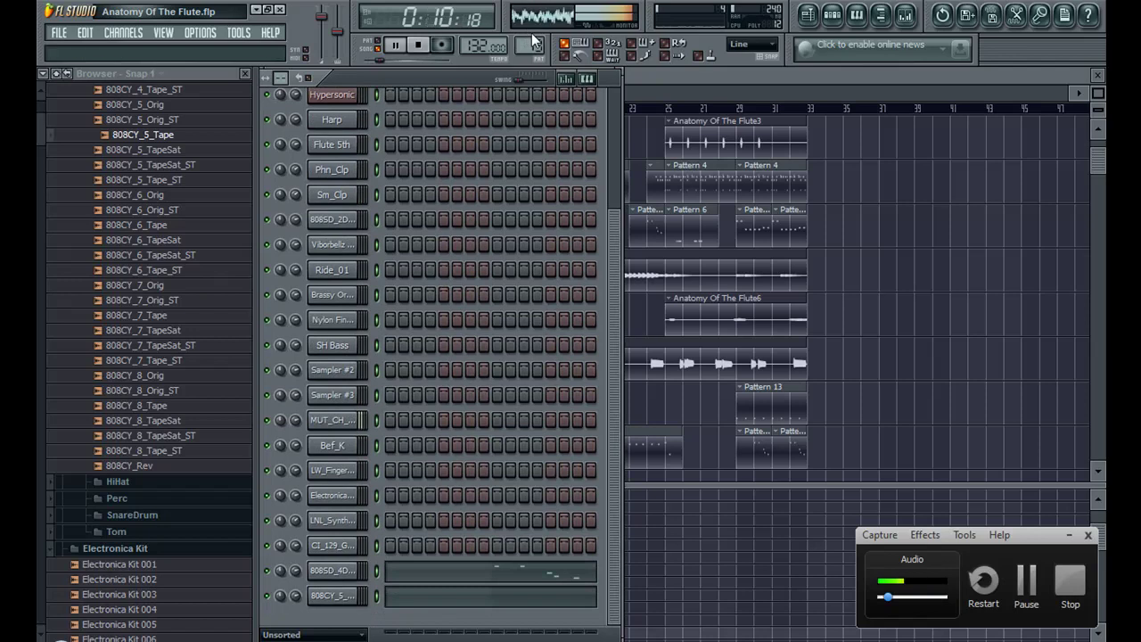
scroll(615, 99, down, 7)
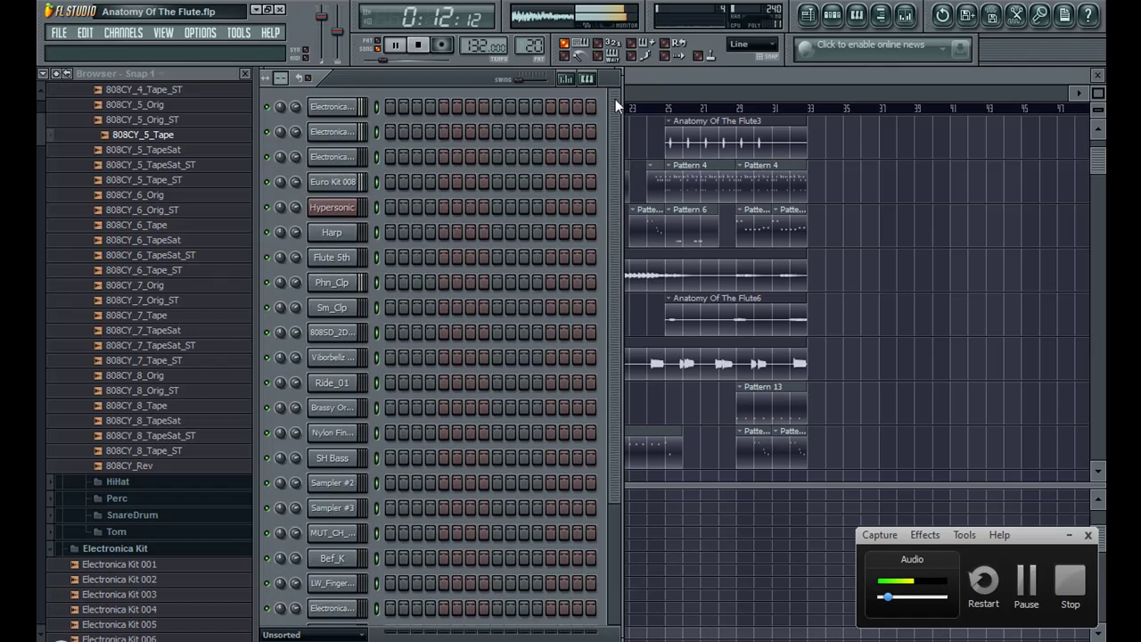
Step: Replace the Pattern 4 clip at bar 29 with a Pattern 20 clip containing the drum parts
click(988, 247)
right_click(762, 200)
click(749, 197)
double_click(754, 183)
Step: Examine the Electronica Kit 059 channel settings and its notes in Pattern 20, and return to the playlist
key(F6)
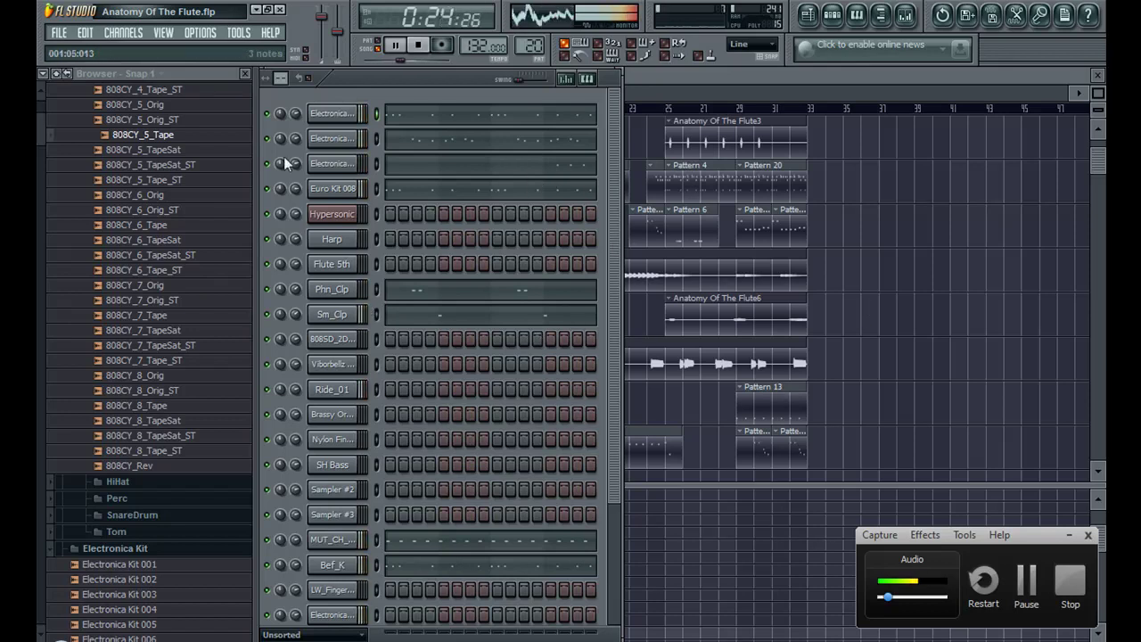
click(337, 167)
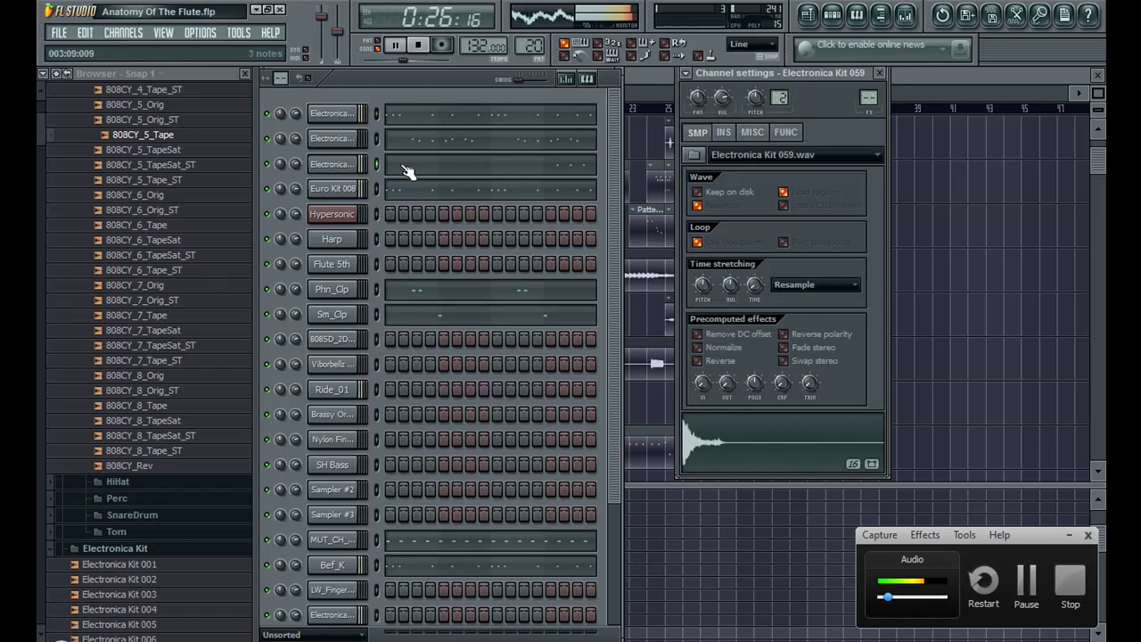
click(497, 176)
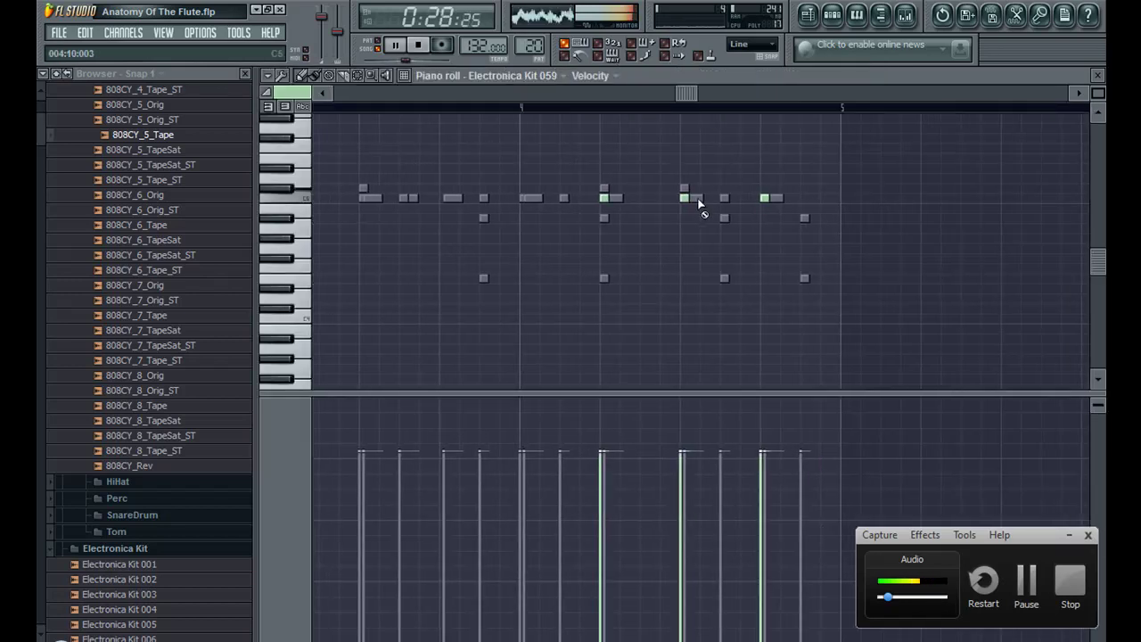
click(373, 46)
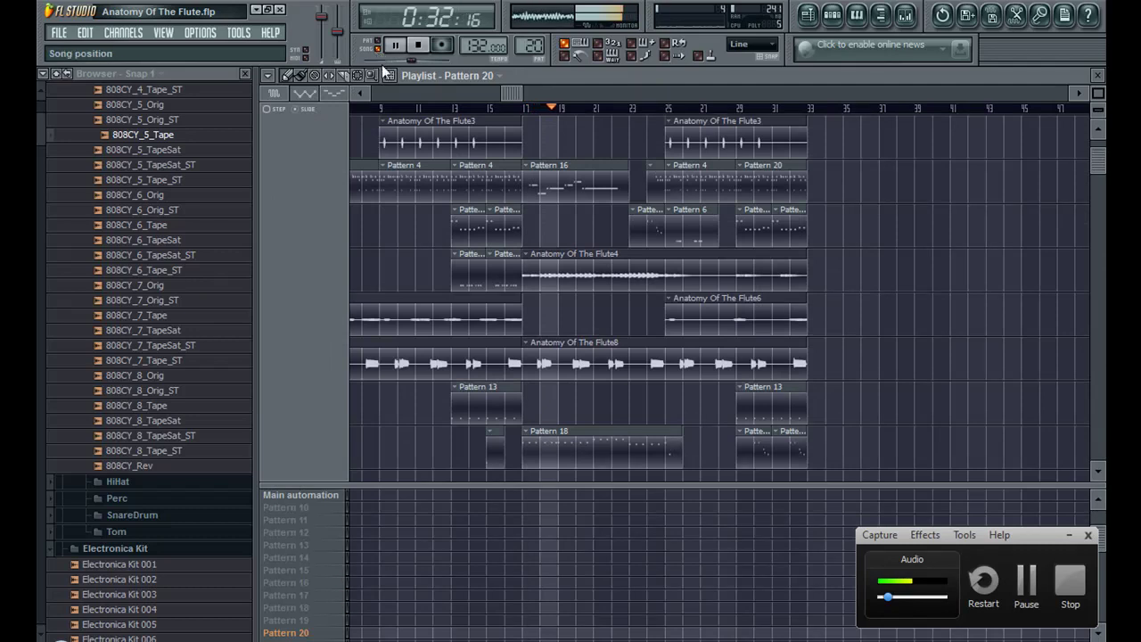
Step: Duplicate the playlist's first 32 bars of clips and place the copy at bar 33
scroll(620, 302, up, 2)
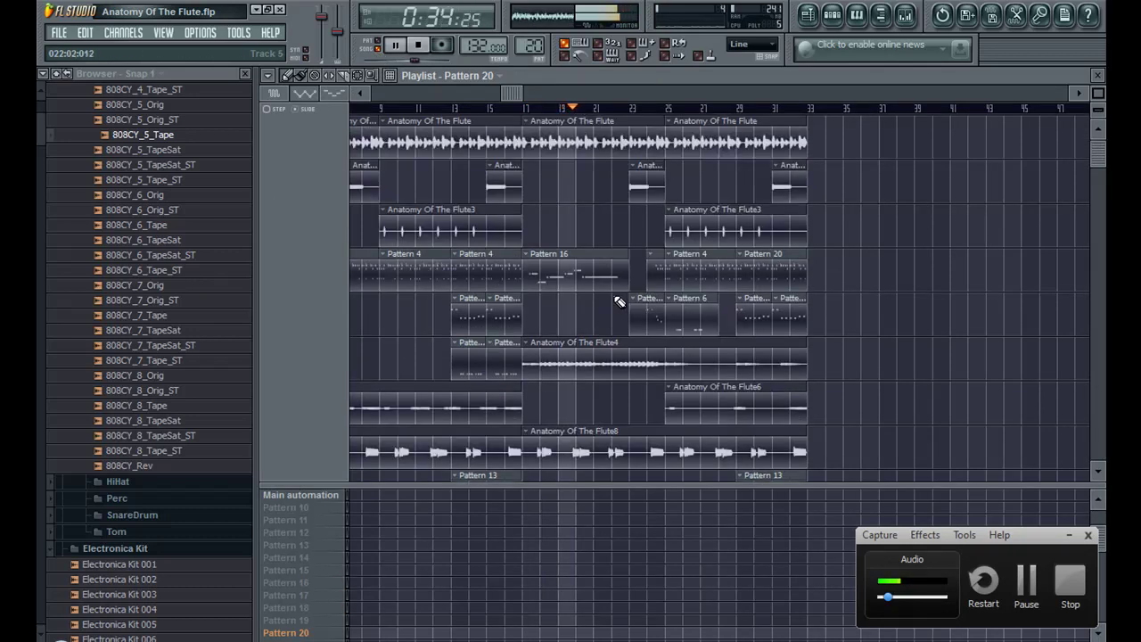
drag(512, 88, 363, 83)
key(ctrl+a)
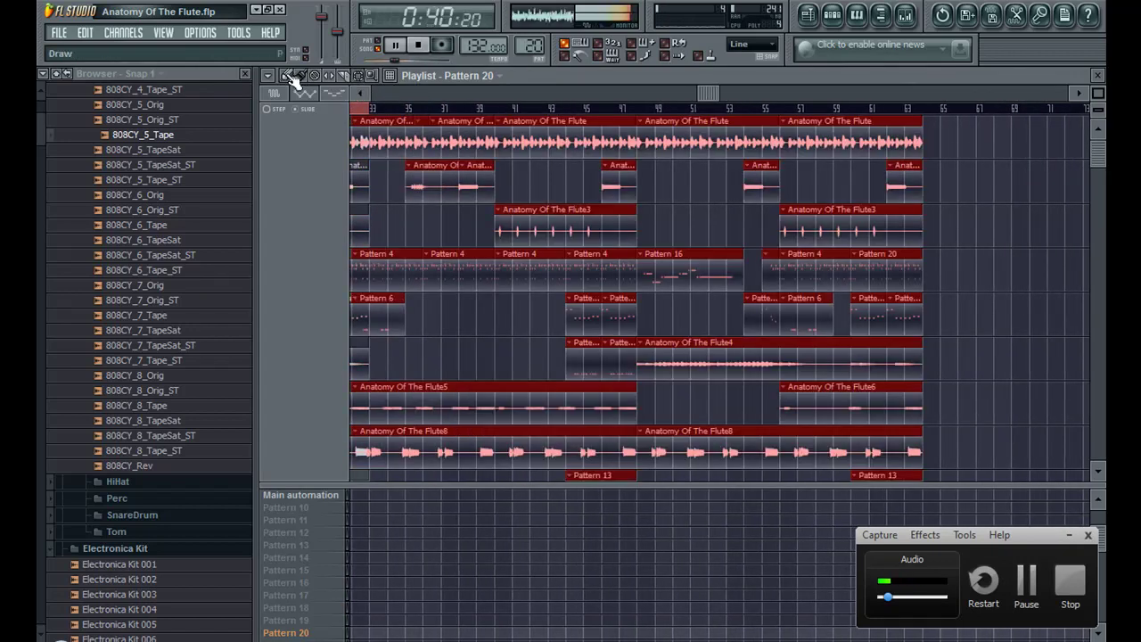
drag(389, 129, 407, 129)
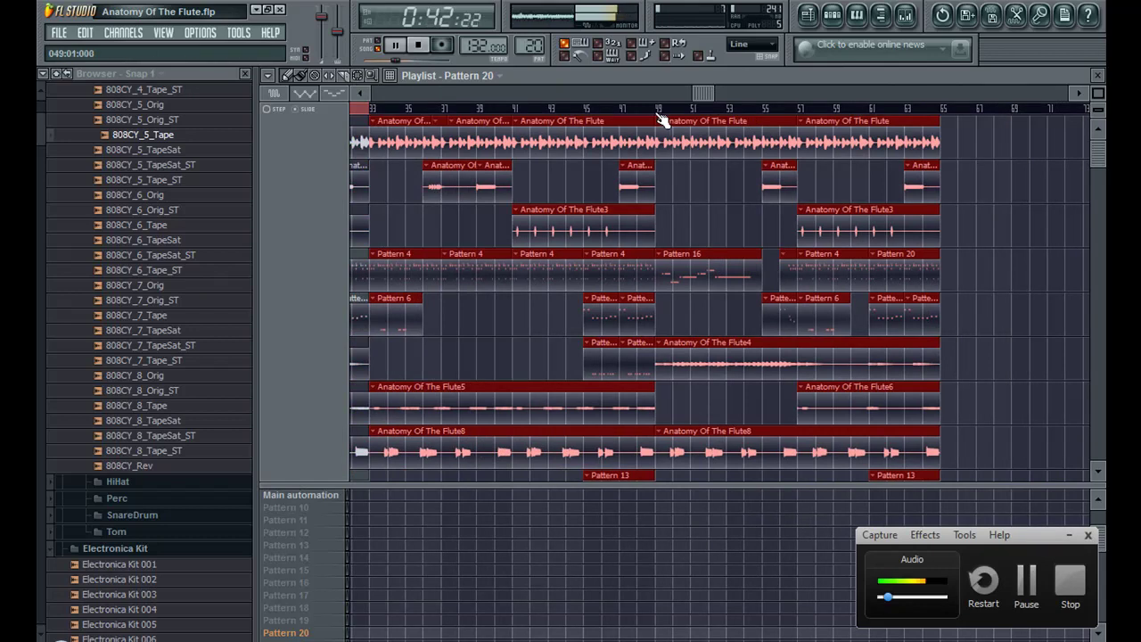
Step: Delete the Anatomy Of The Flute clip at bar 49 and extend the preceding clip at bar 41 to 11 bars
right_click(659, 119)
click(722, 108)
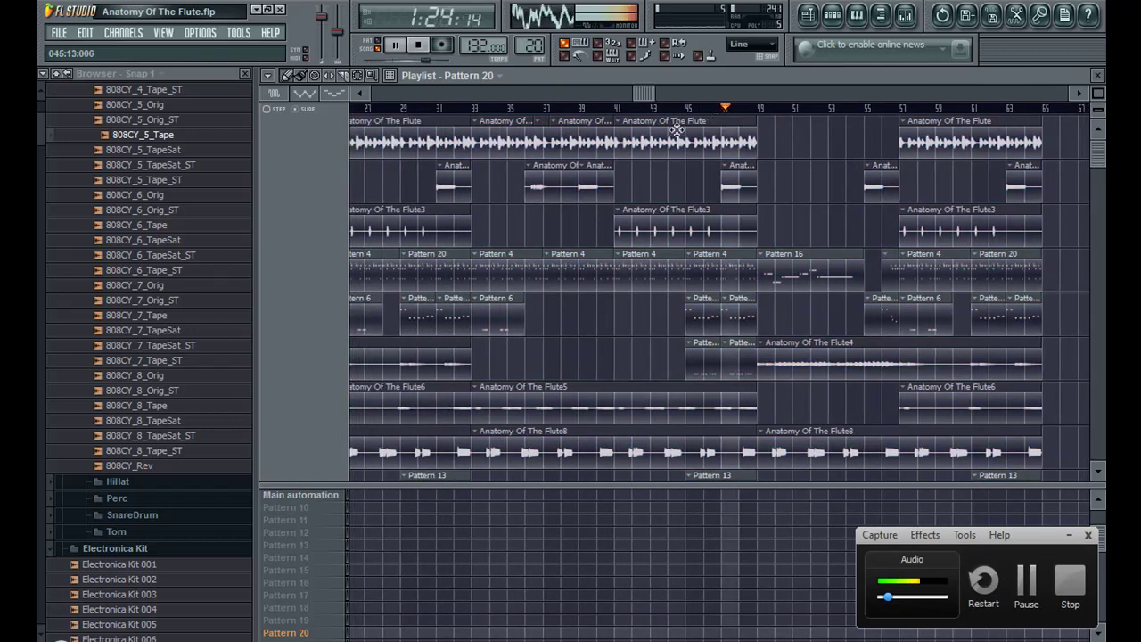
click(716, 119)
drag(757, 405, 1078, 162)
click(624, 145)
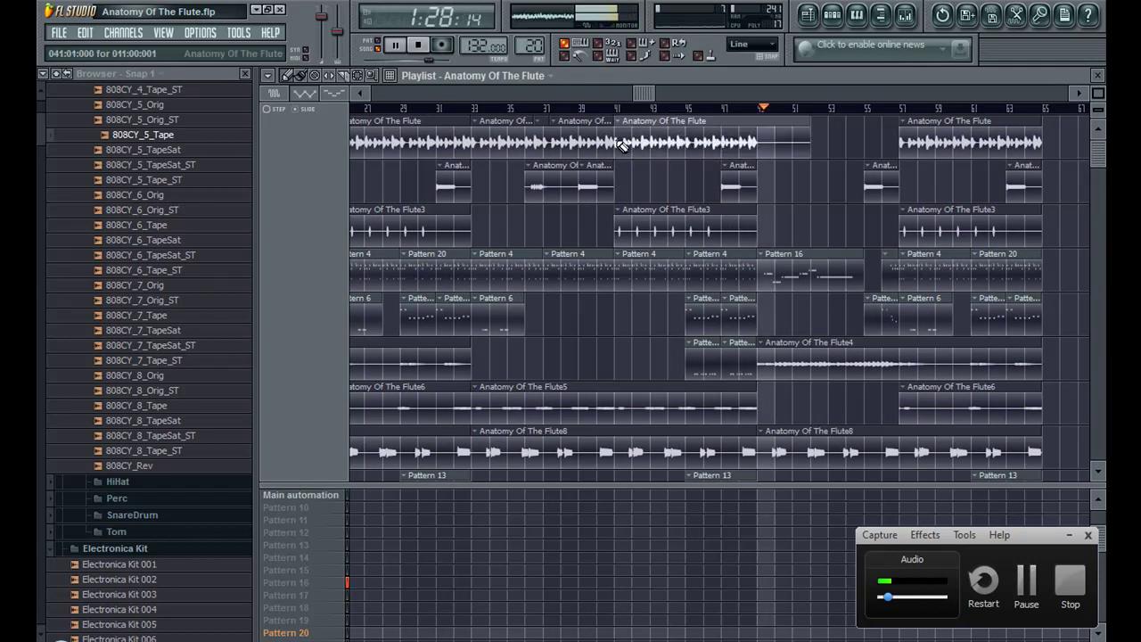
click(740, 109)
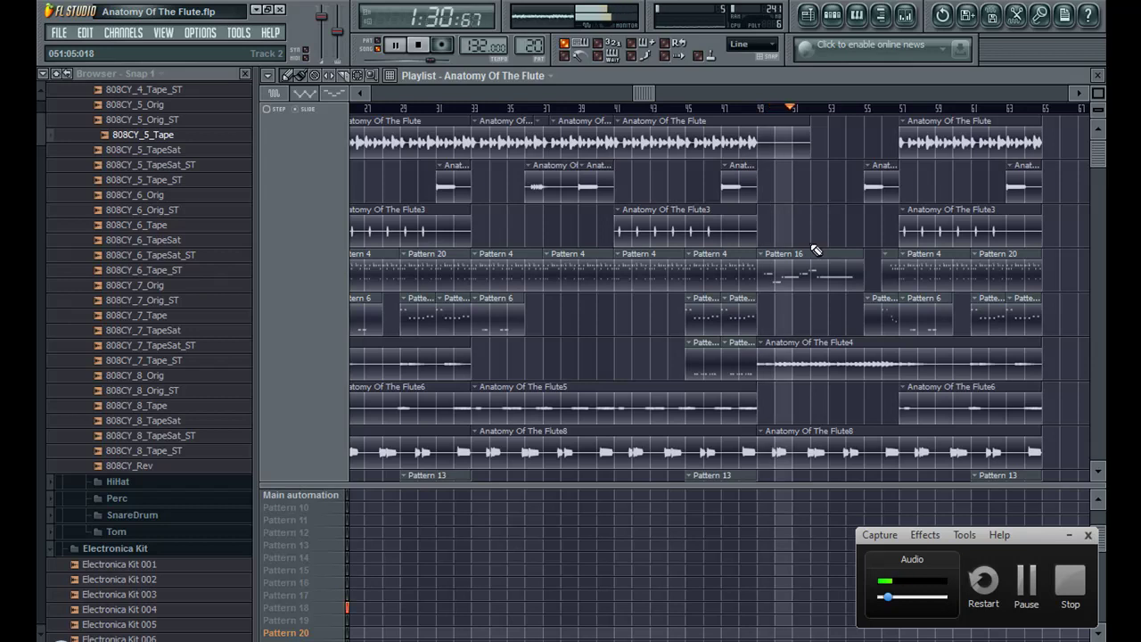
Step: Delete the Anatomy Of The Flute8 clip at bar 49 and the second track's short clip at bar 55
right_click(851, 446)
scroll(1100, 127, down, 3)
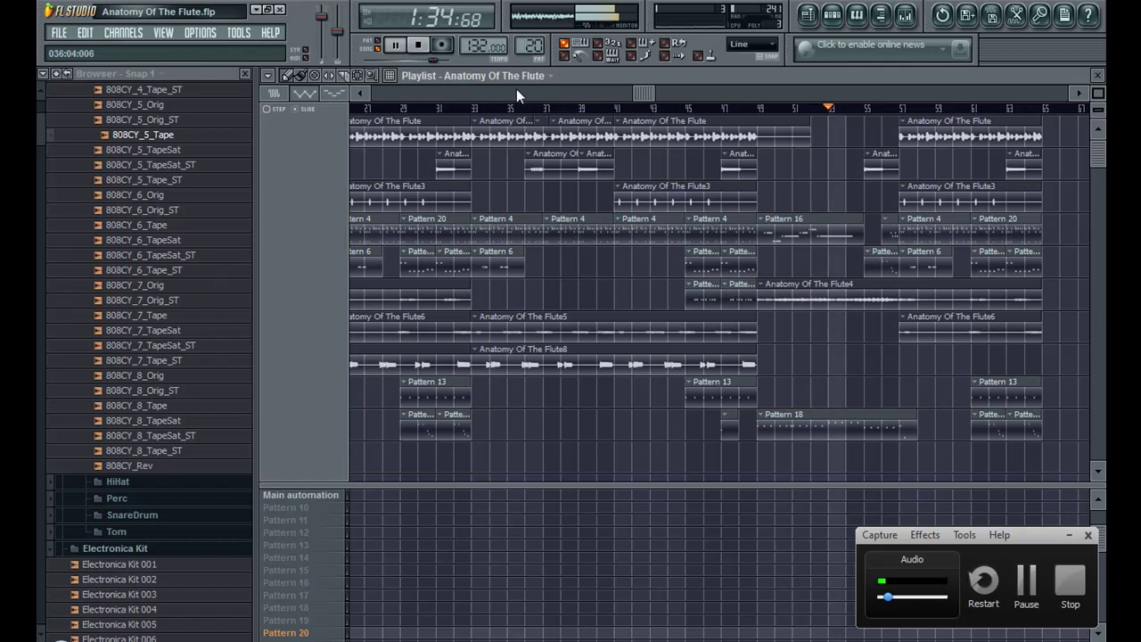
drag(623, 87, 798, 76)
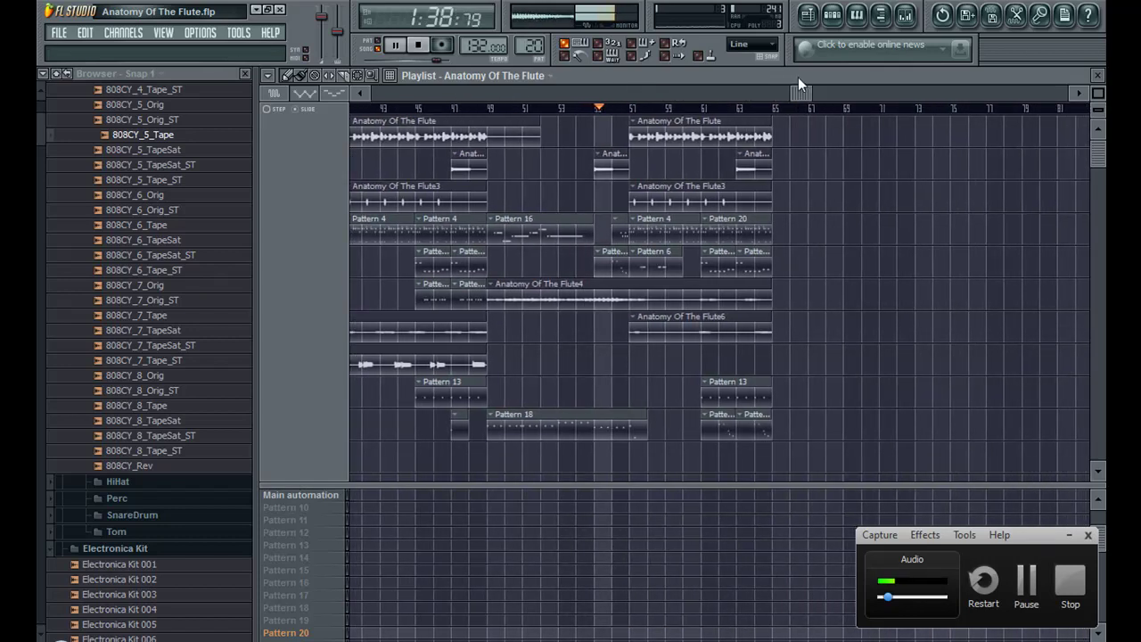
right_click(619, 160)
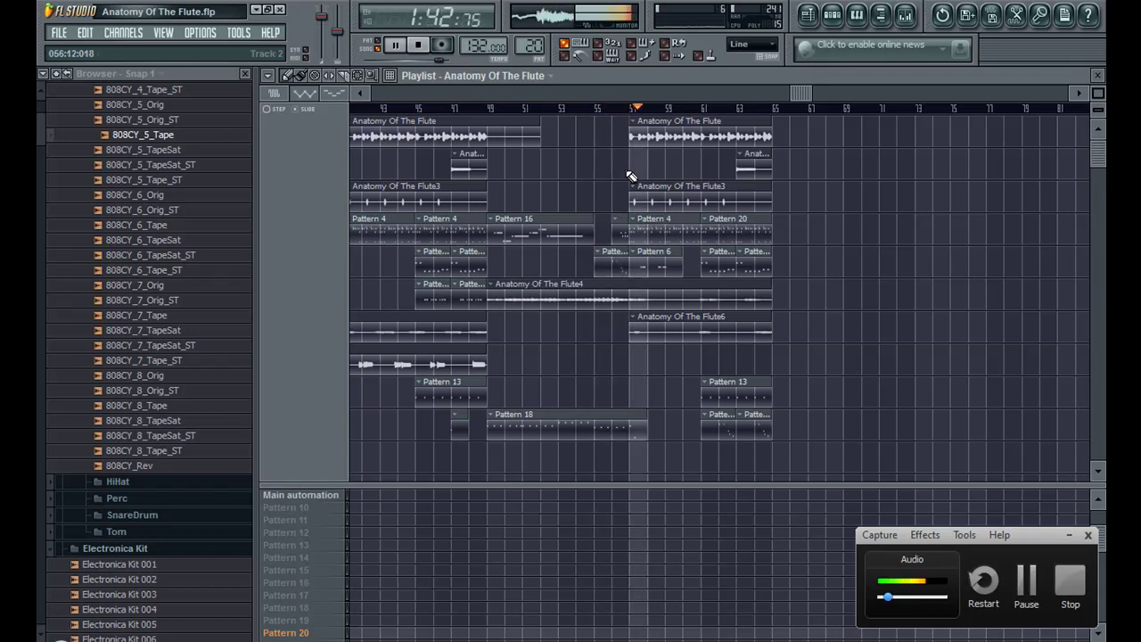
scroll(909, 93, up, 4)
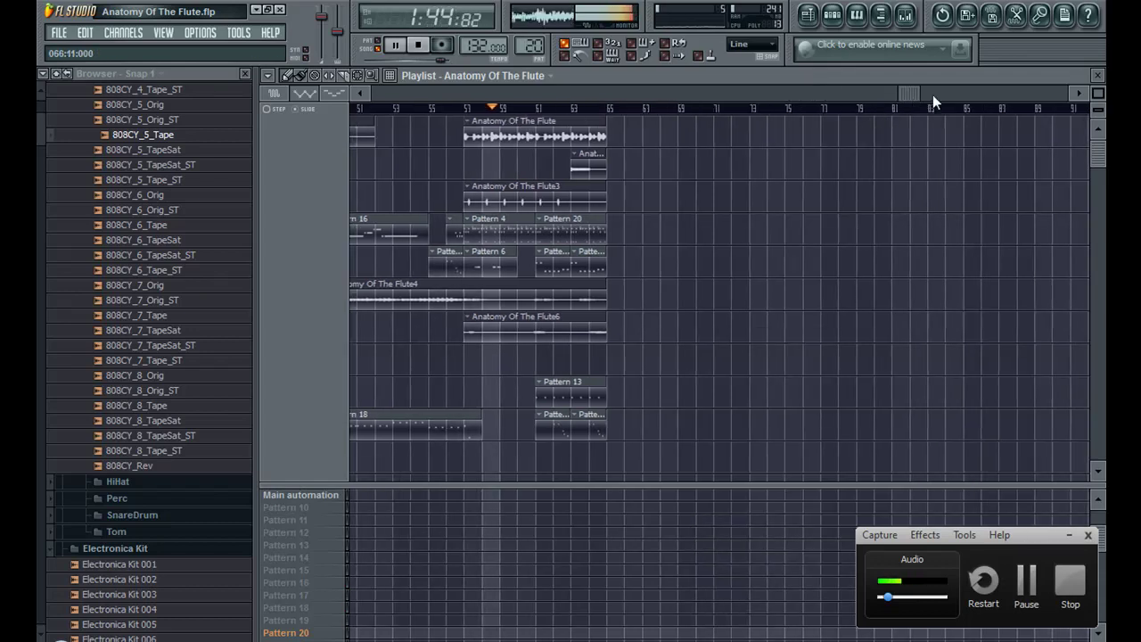
Step: Slice the Anatomy Of The Flute clip at bar 57 halfway through bars 57 and 58 and delete the section between the cuts
scroll(908, 93, up, 3)
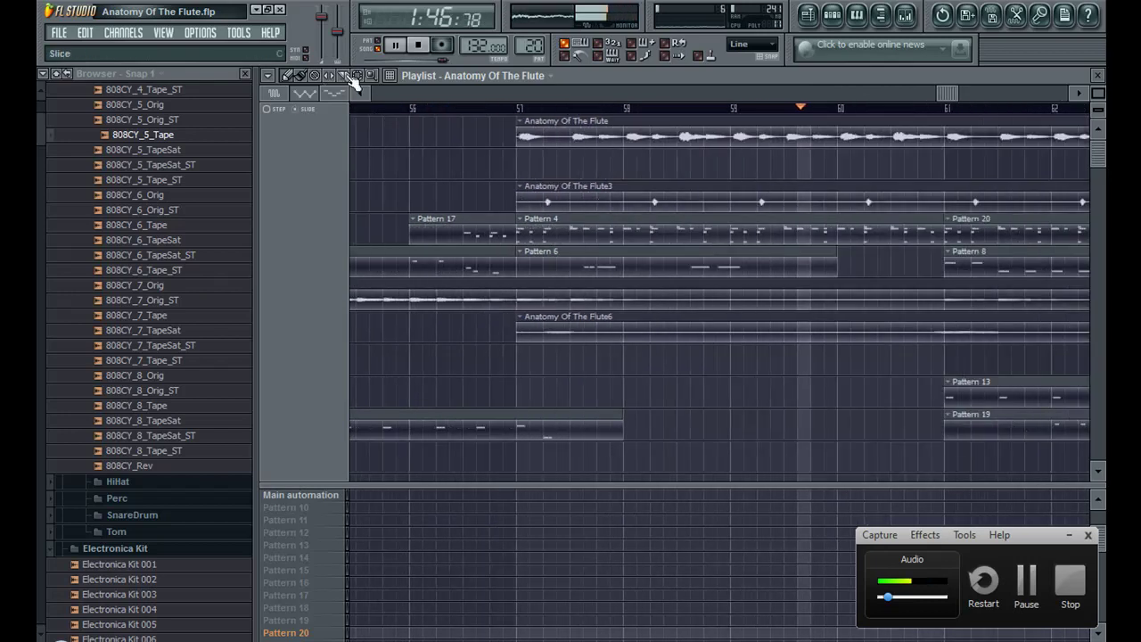
click(574, 125)
click(677, 134)
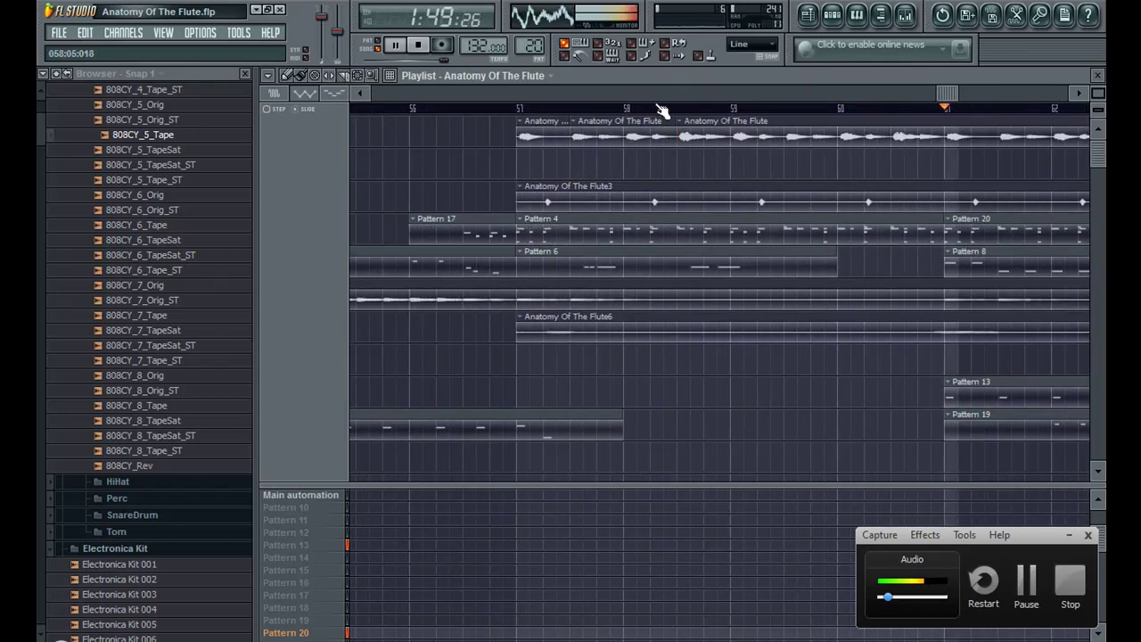
right_click(585, 125)
drag(1097, 95, 1098, 107)
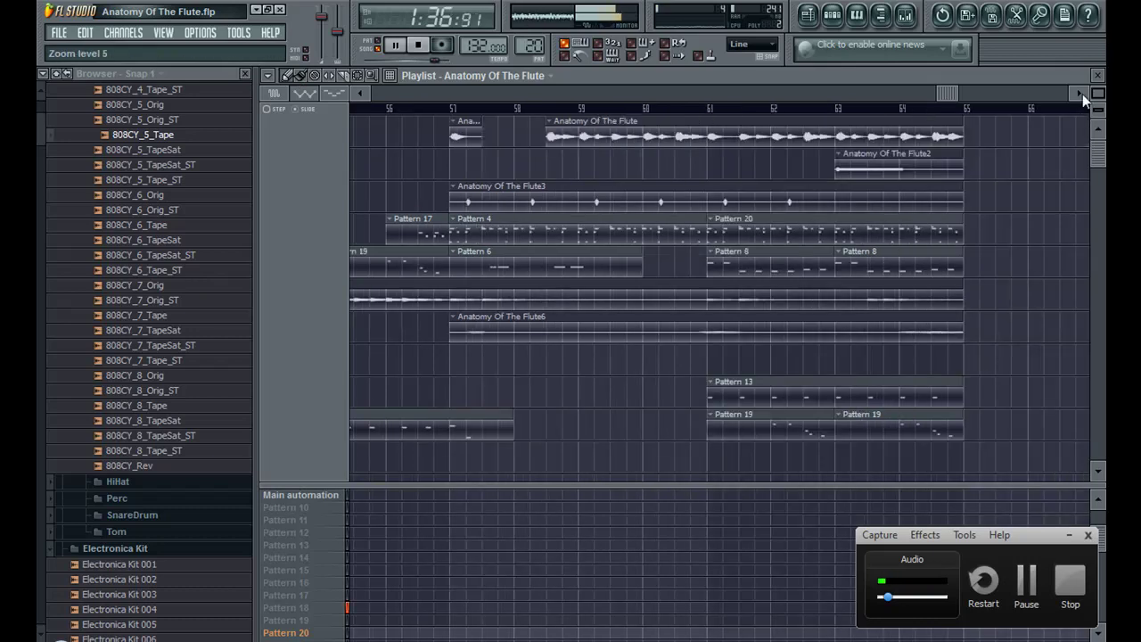
Step: Save the project and collapse the browser's open folders
click(58, 32)
click(71, 101)
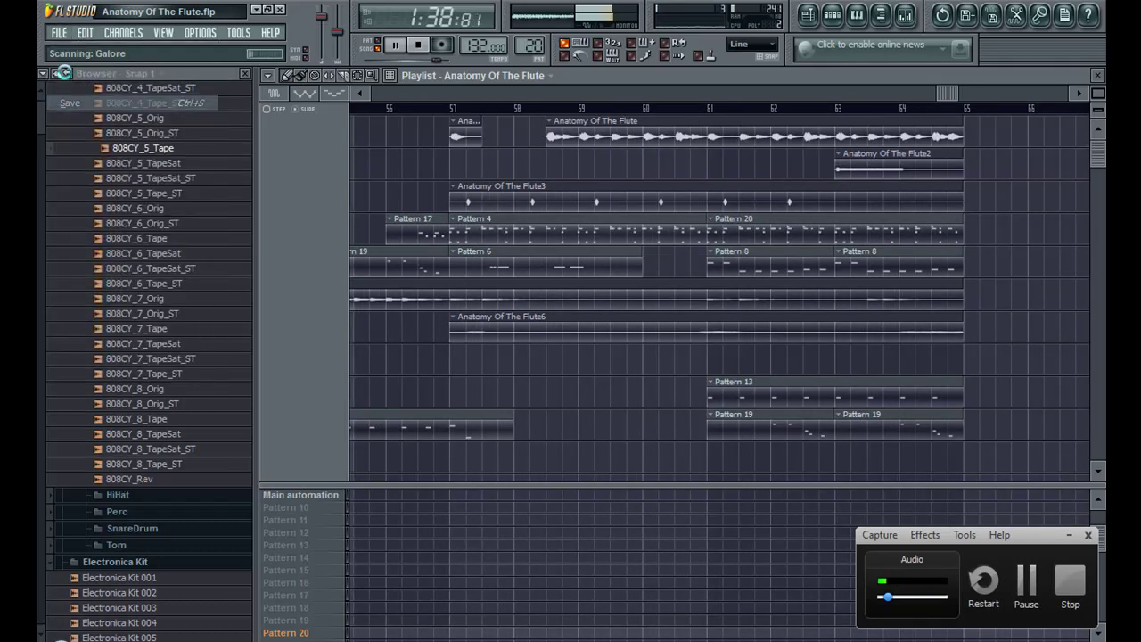
click(59, 76)
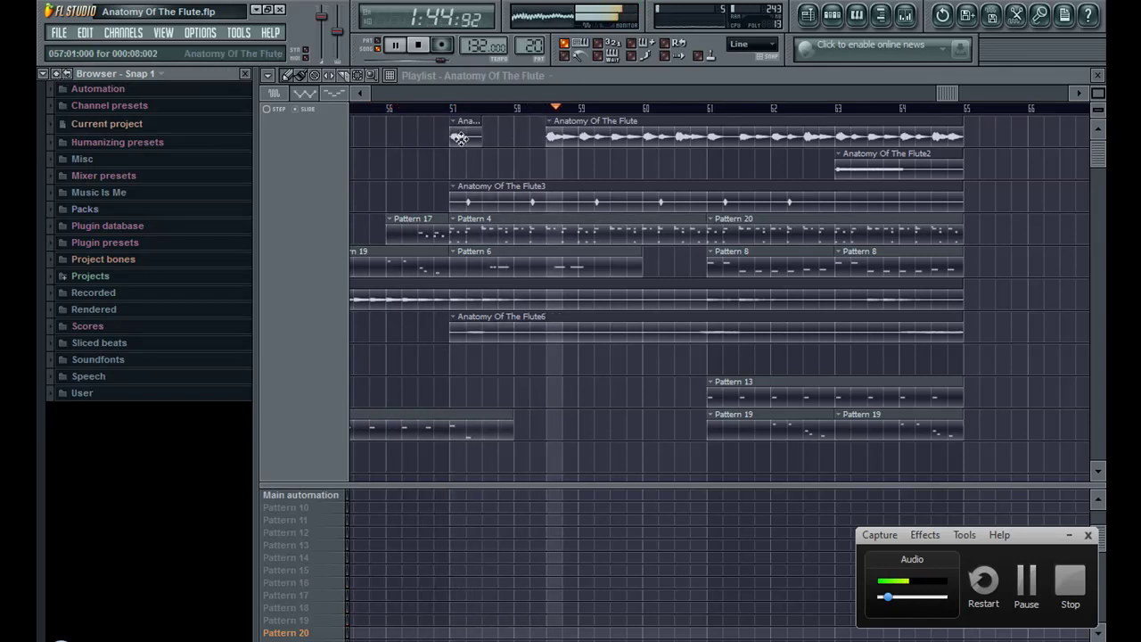
Step: Slice the rest of the Anatomy Of The Flute clip up to bar 65 and delete alternate one-bar sections, leaving short repeated stabs
click(581, 167)
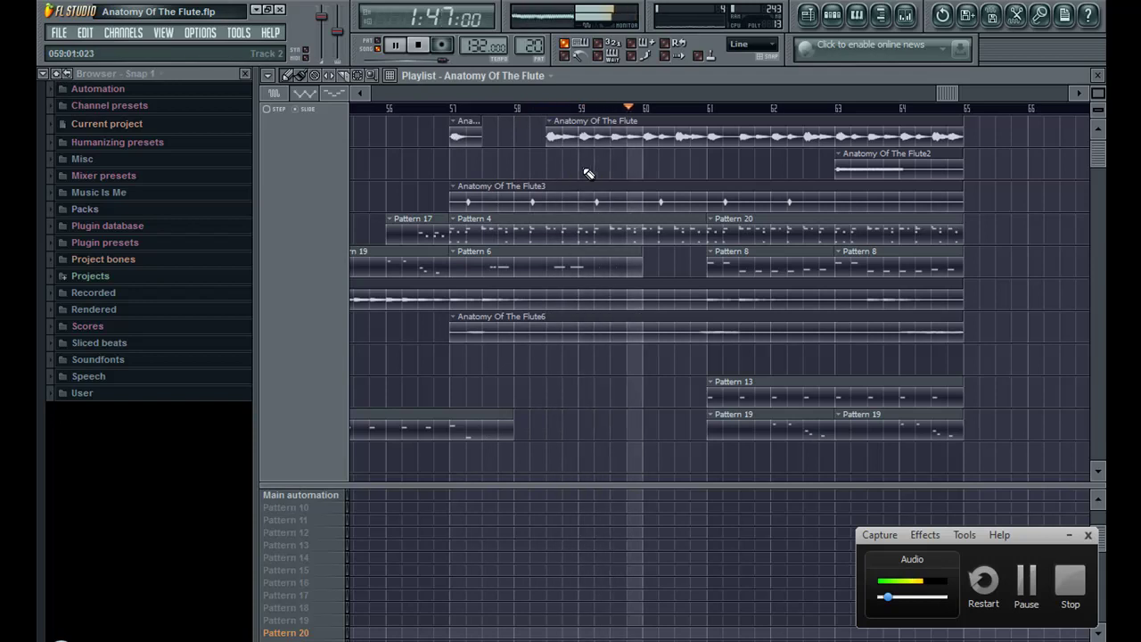
click(581, 121)
click(678, 121)
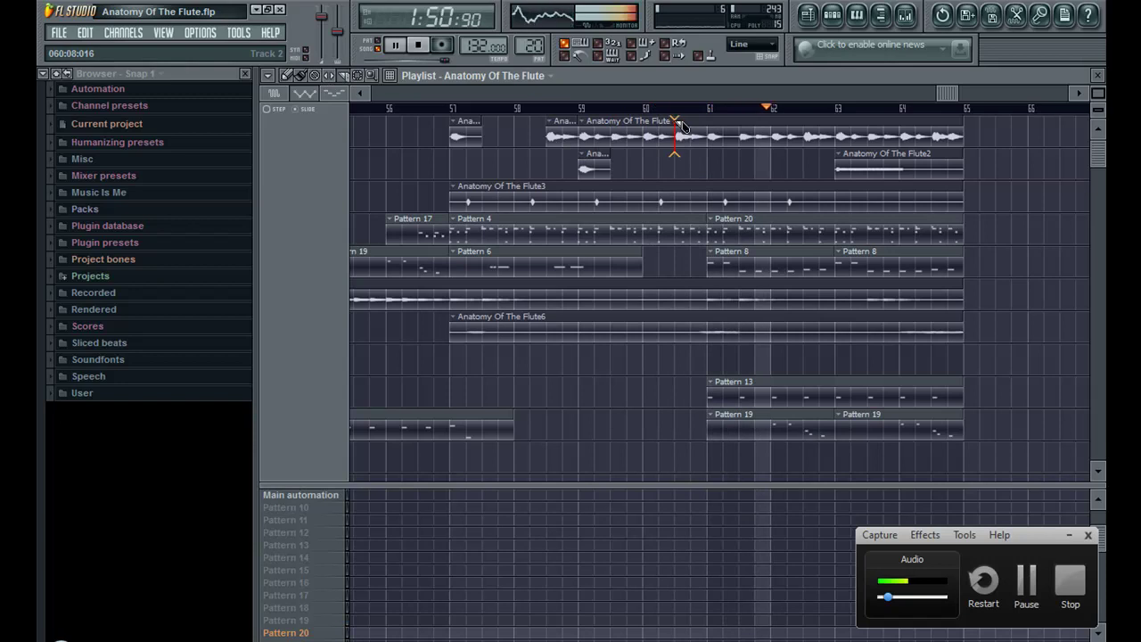
click(710, 122)
click(287, 75)
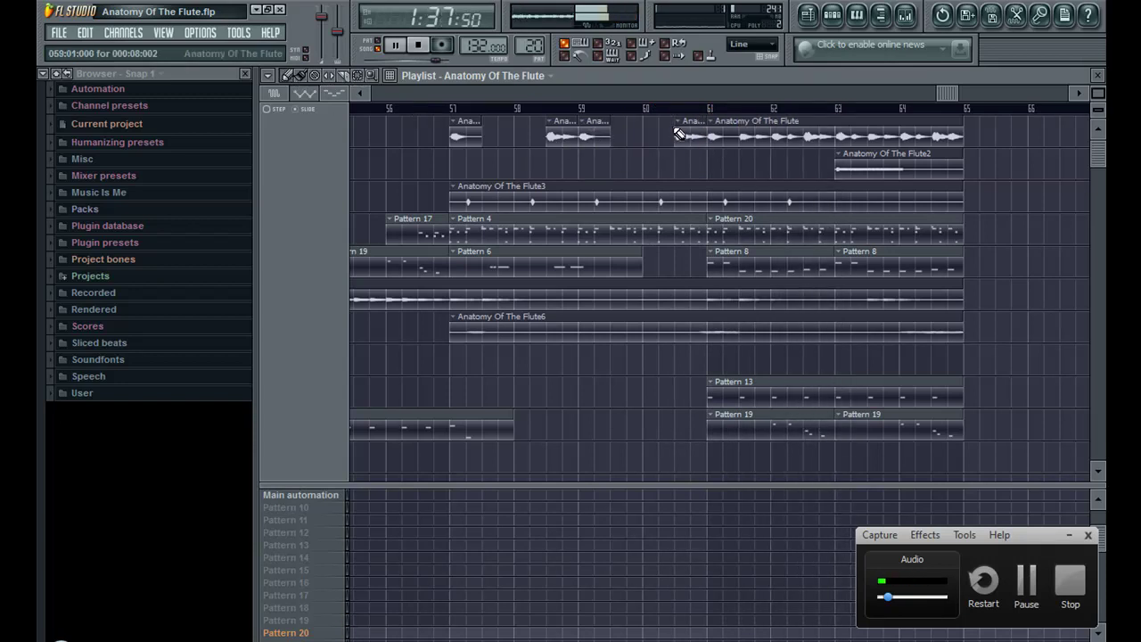
right_click(725, 140)
drag(713, 147, 405, 91)
mouse_move(949, 90)
mouse_down()
mouse_move(1011, 84)
mouse_move(940, 95)
mouse_up()
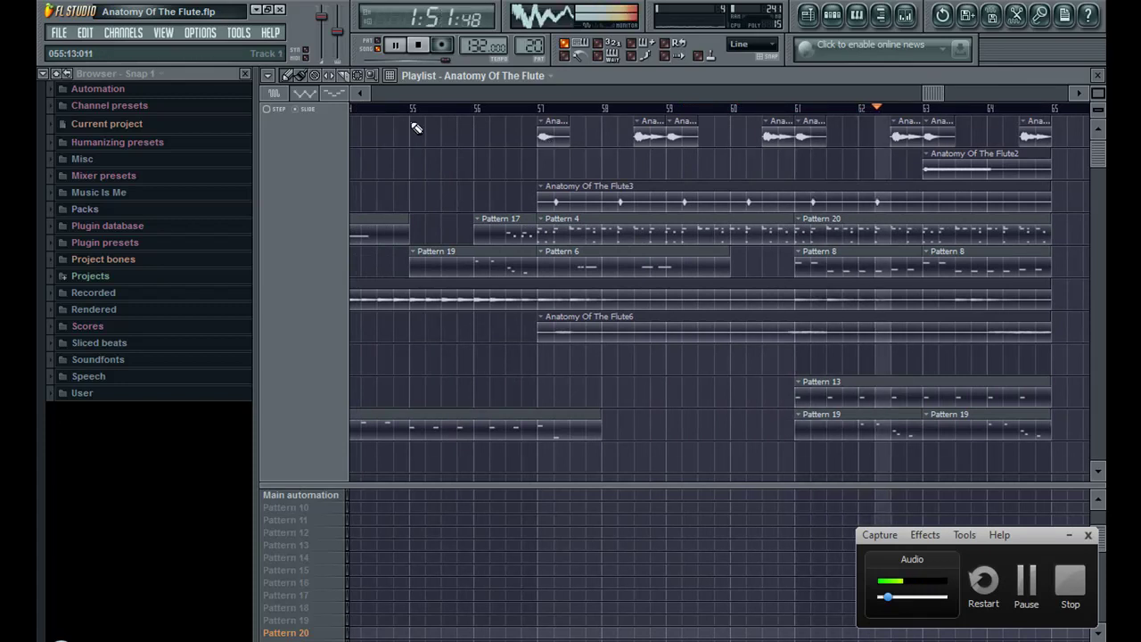
Step: Slice the Anatomy Of The Flute3 clip between bars 57 and 62 and delete the sections at bars 58 and 61
key(c)
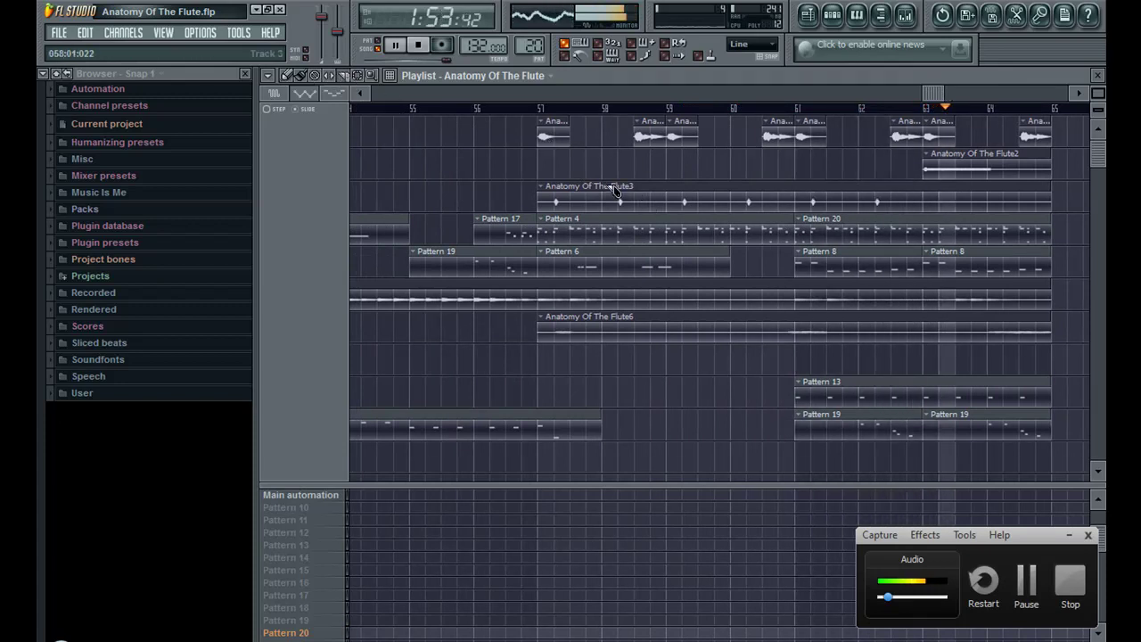
click(651, 196)
click(663, 203)
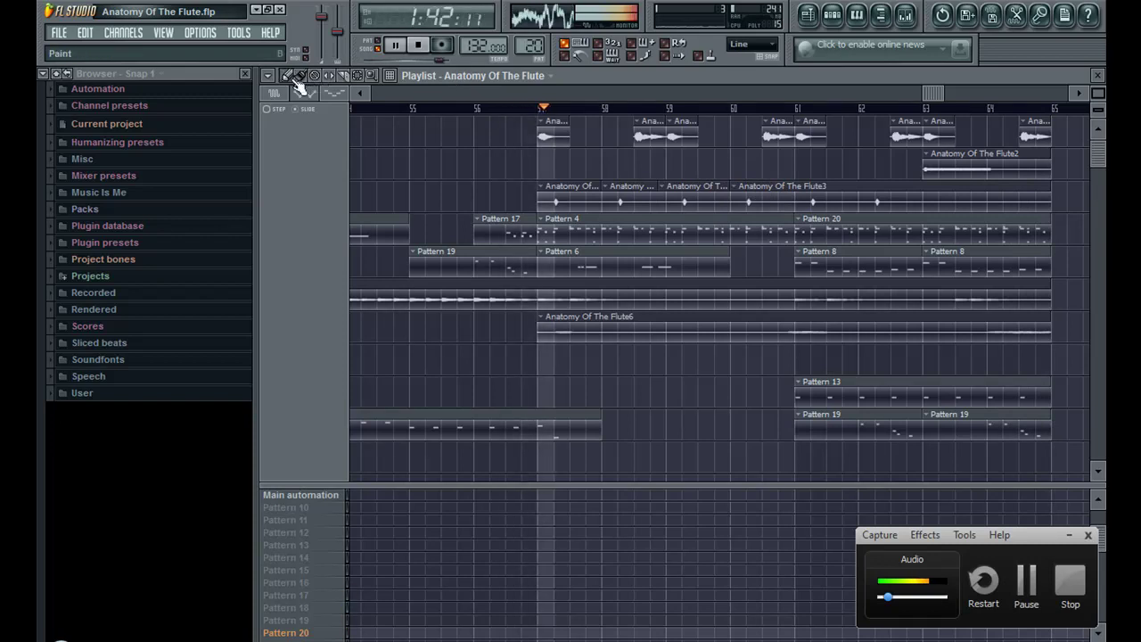
right_click(630, 196)
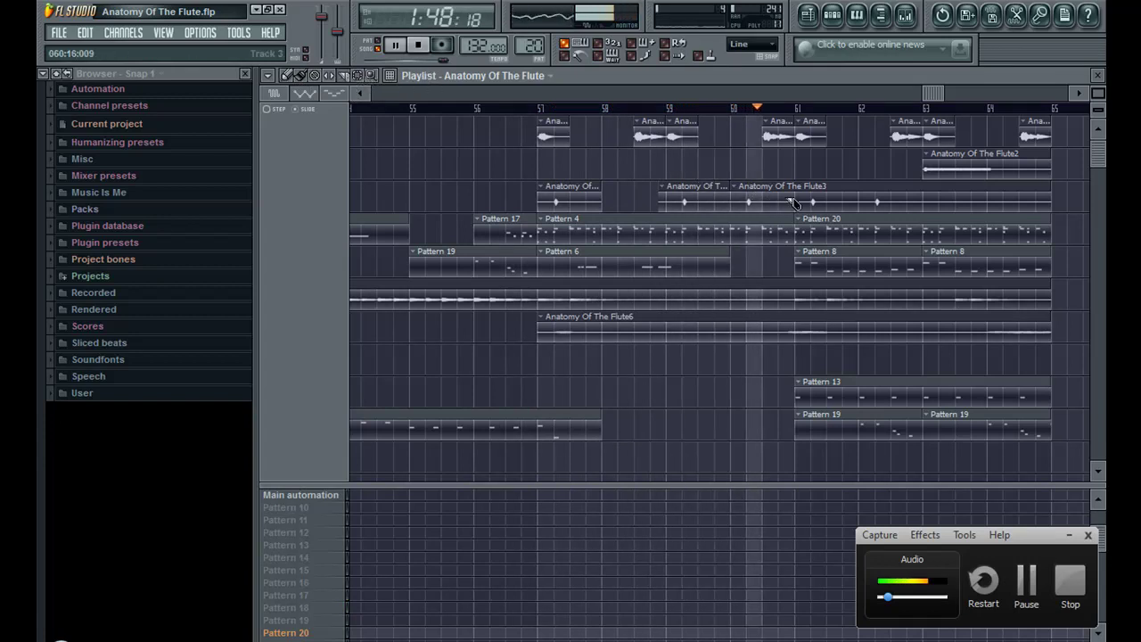
click(853, 190)
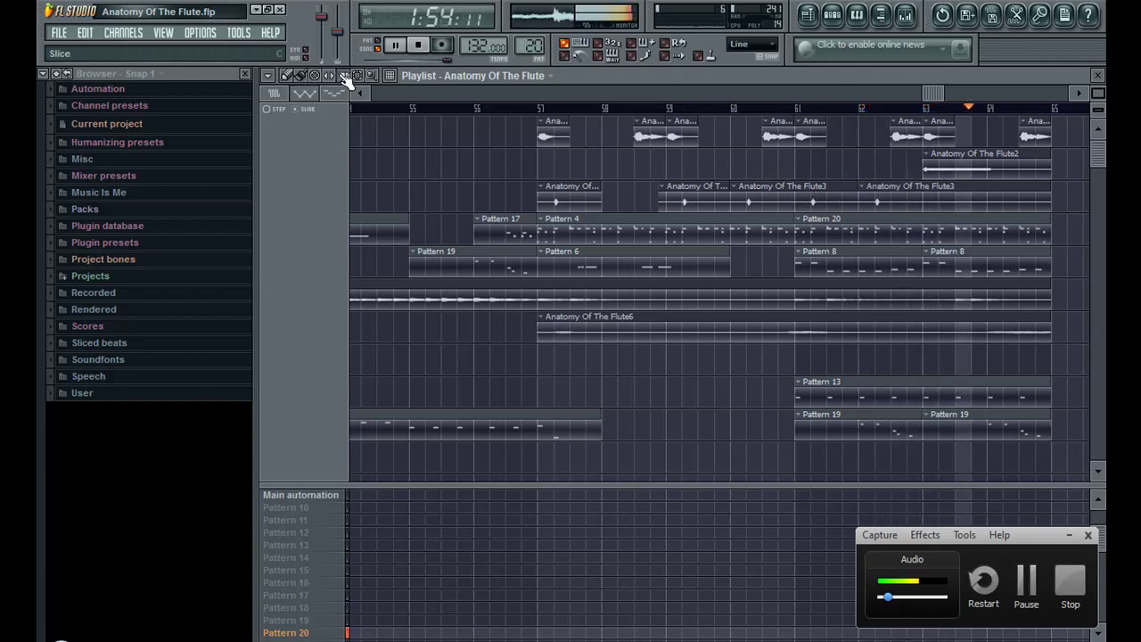
click(783, 195)
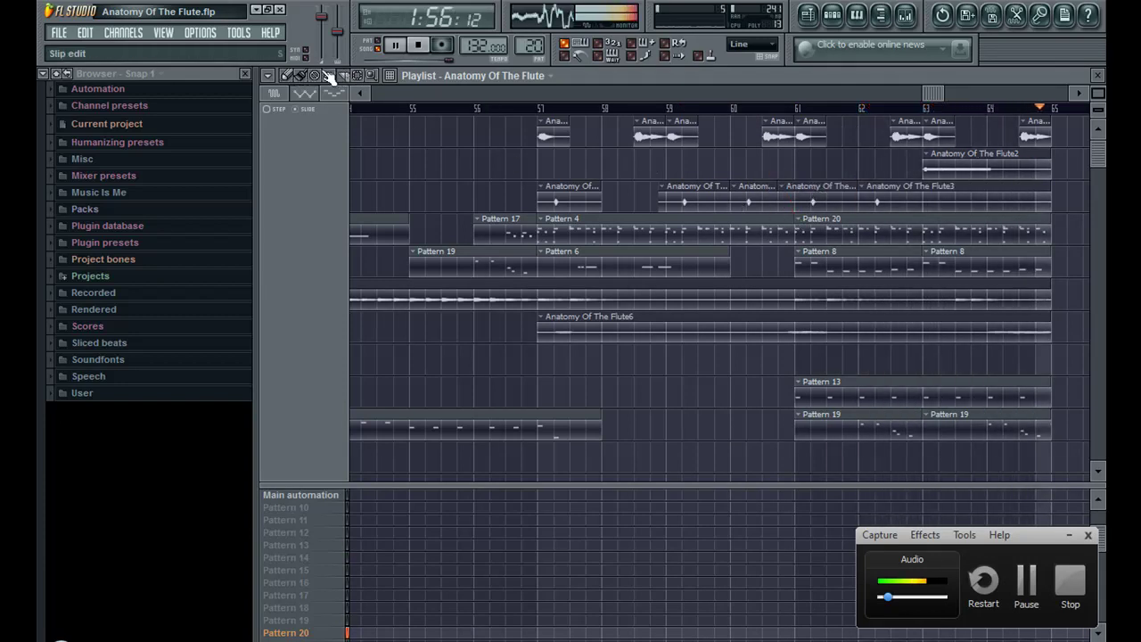
key(ctrl+z)
Step: Check the full 64-bar arrangement from the start and save the project
scroll(1048, 99, down, 2)
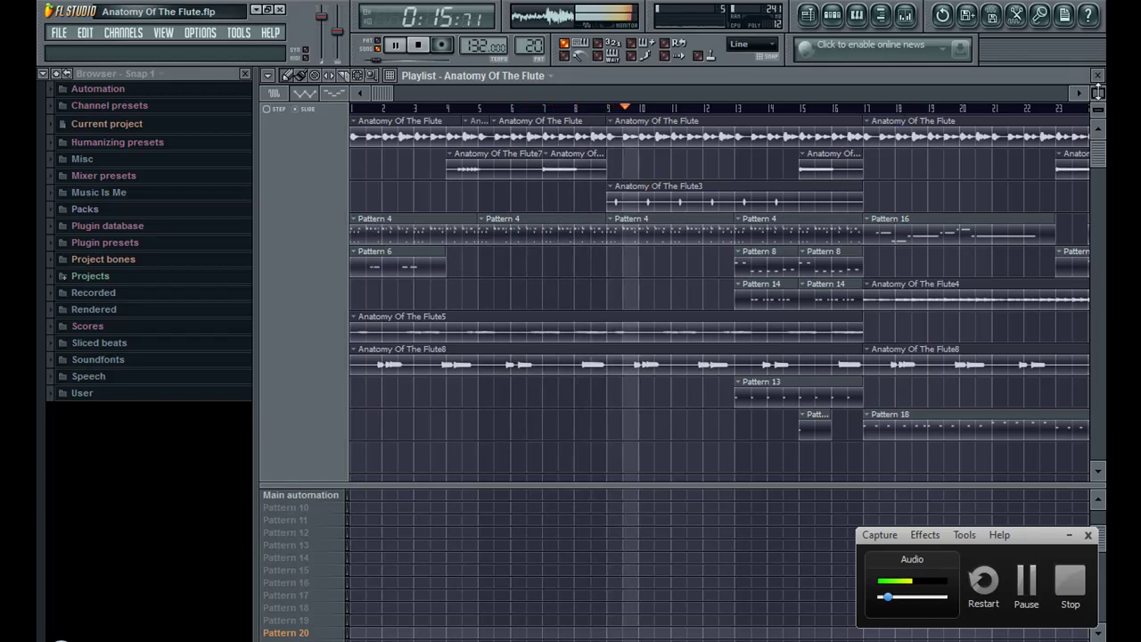
key(Page_Down)
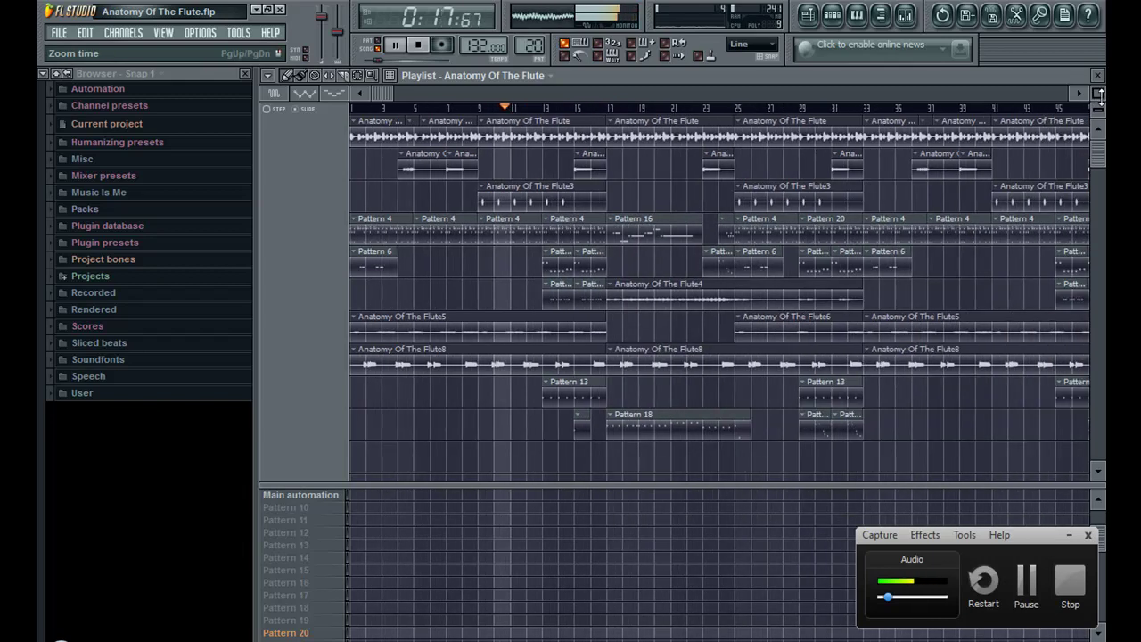
key(Page_Down)
key(Page_Down)
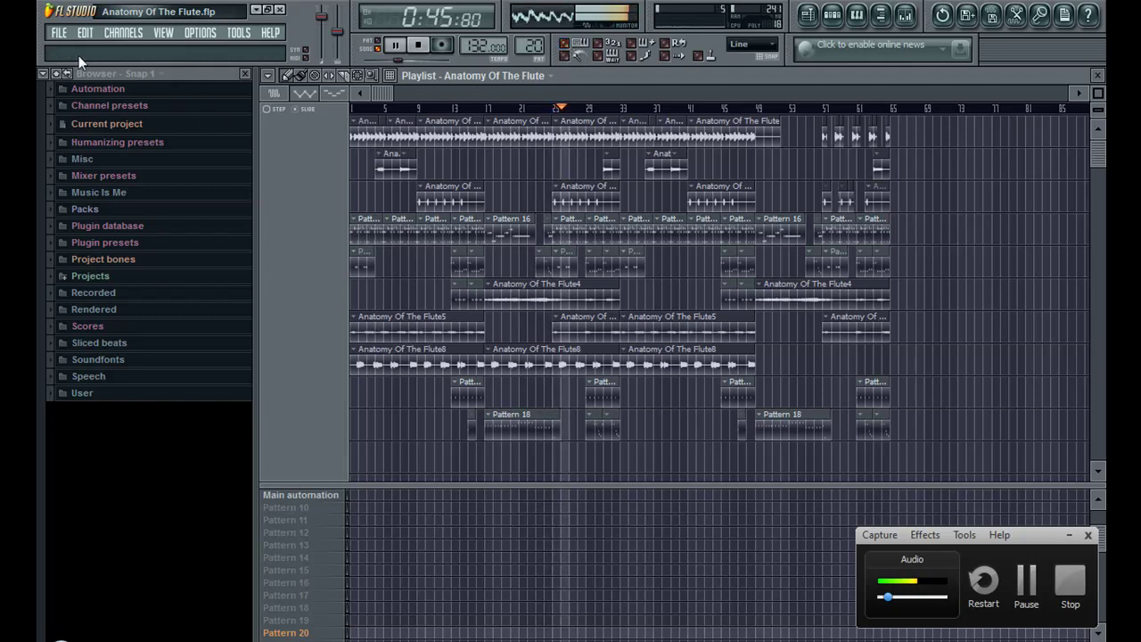
click(61, 33)
click(74, 101)
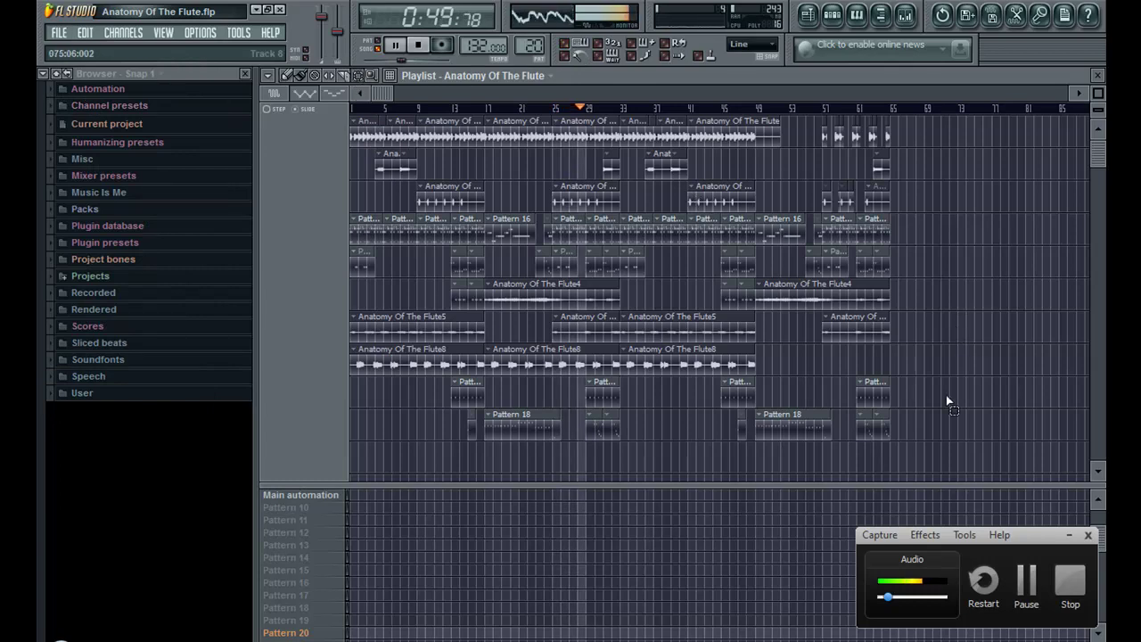
Step: Duplicate all the playlist clips so that the copy starts at bar 65
key(ctrl+a)
drag(432, 88, 1043, 107)
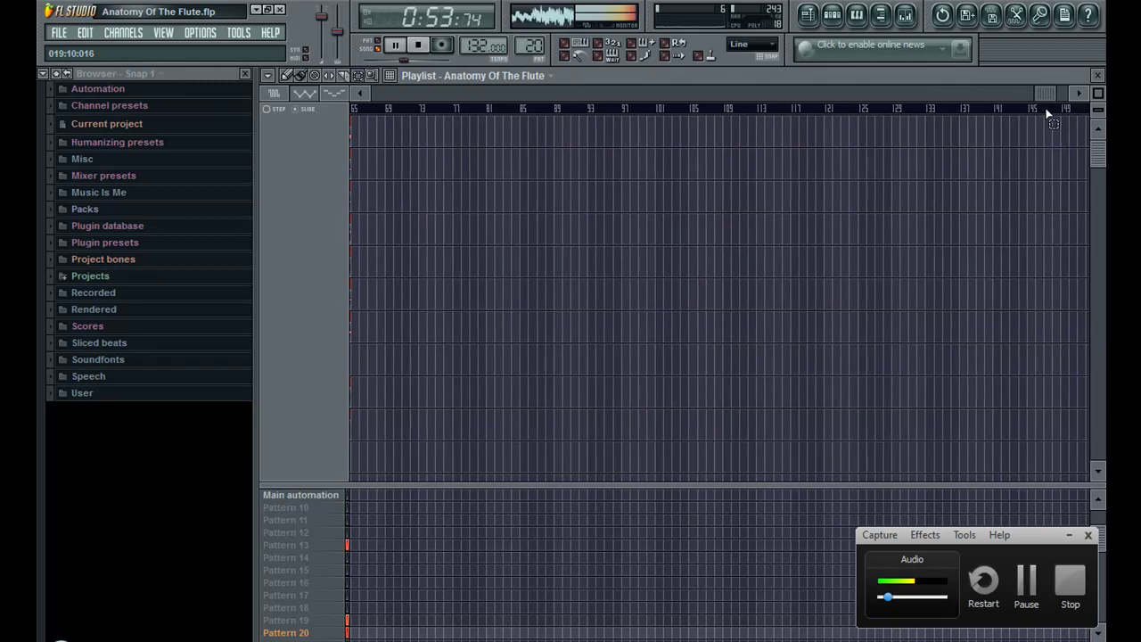
key(ctrl+b)
scroll(631, 93, left, 2)
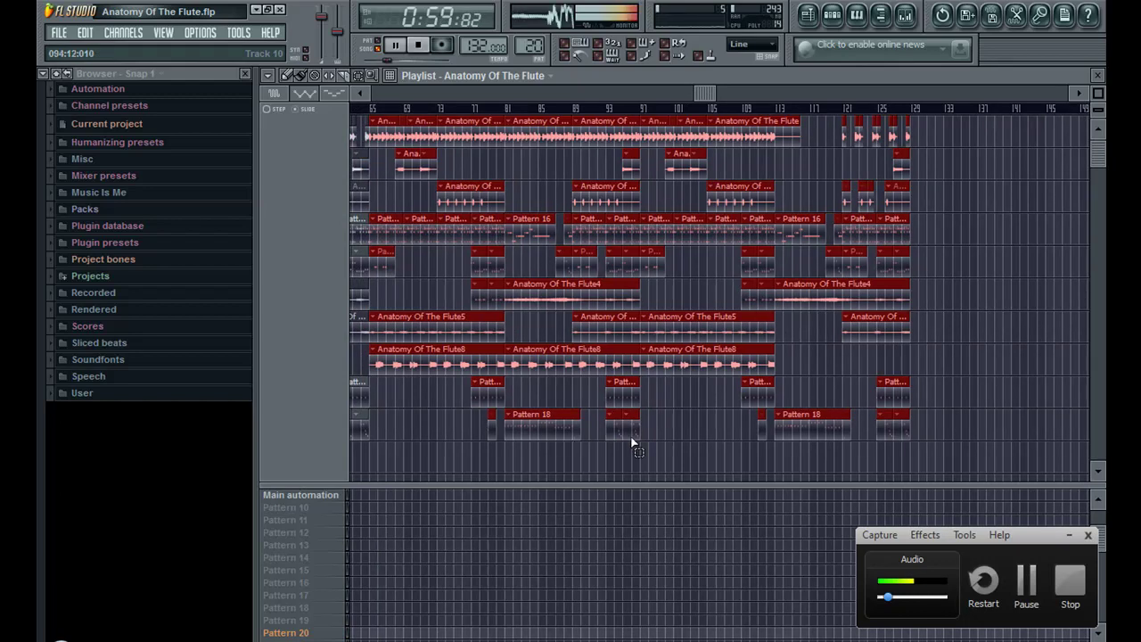
Step: Delete the copied clips between bars 65 and 97 and move the remaining copied clips back to bar 65
drag(631, 452, 379, 118)
key(Delete)
drag(602, 438, 1049, 134)
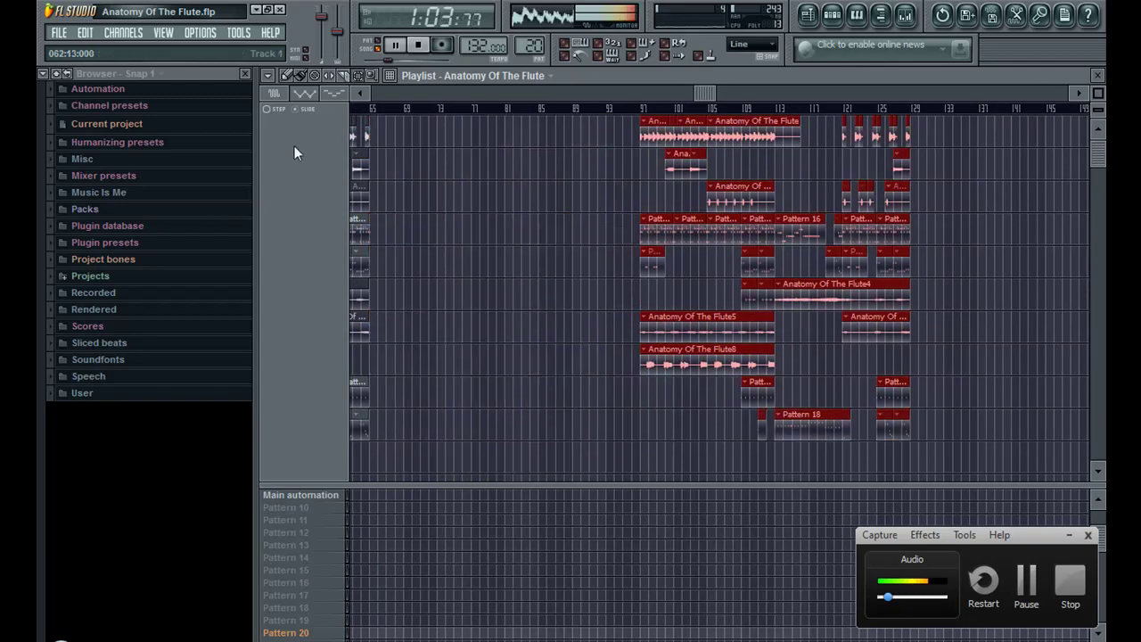
drag(657, 126, 383, 115)
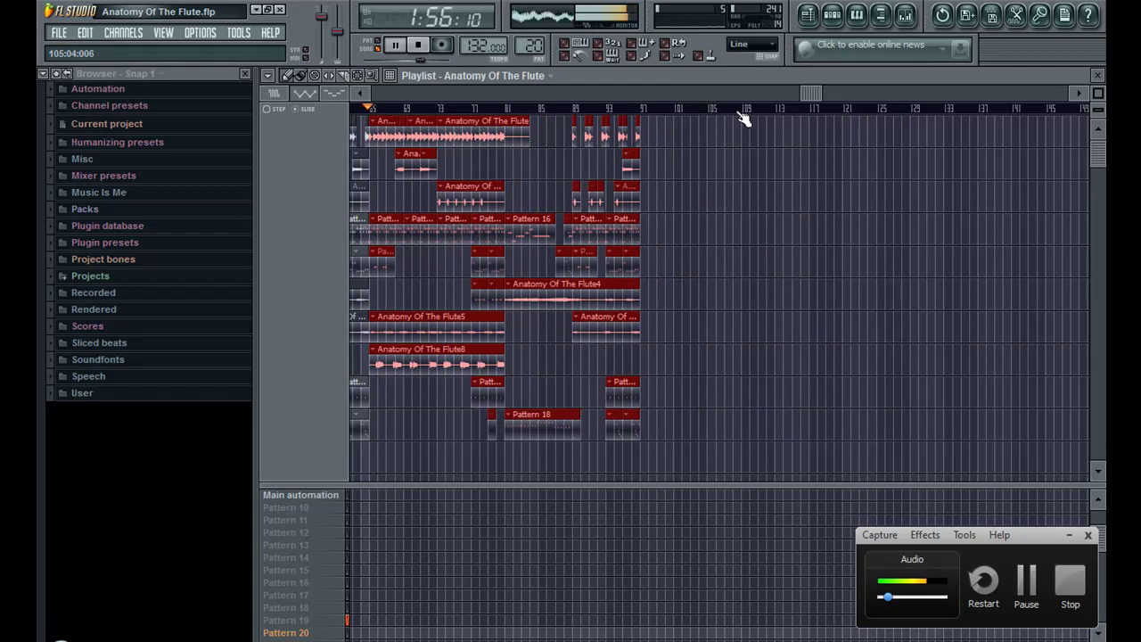
Step: Duplicate the clip section from bar 65 and place the copy at bar 97
drag(807, 93, 924, 94)
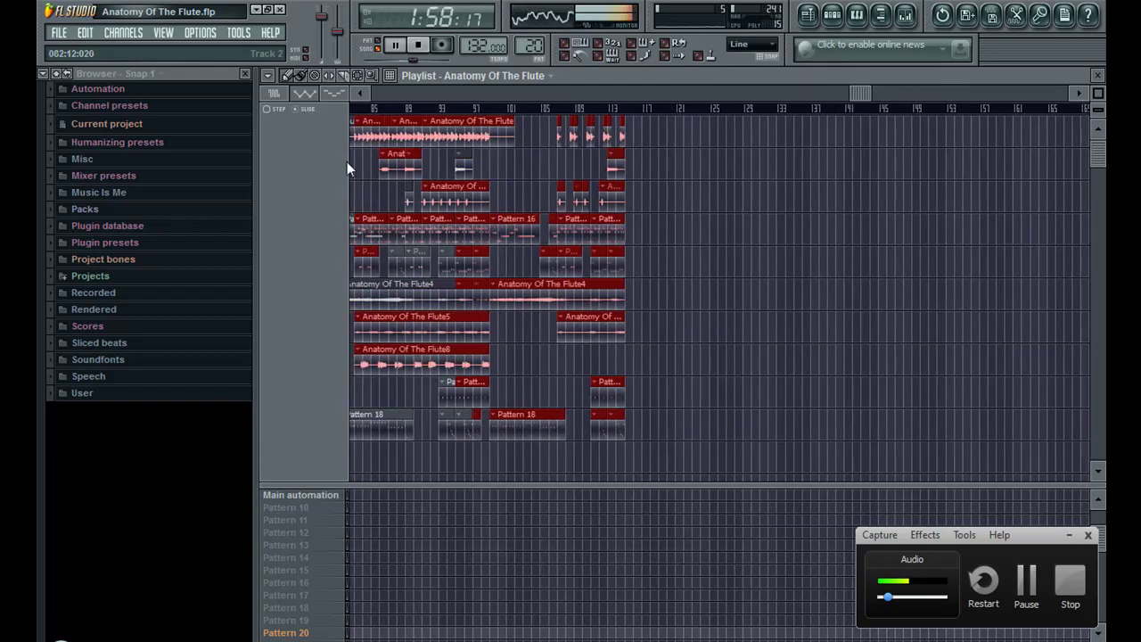
scroll(412, 132, left, 3)
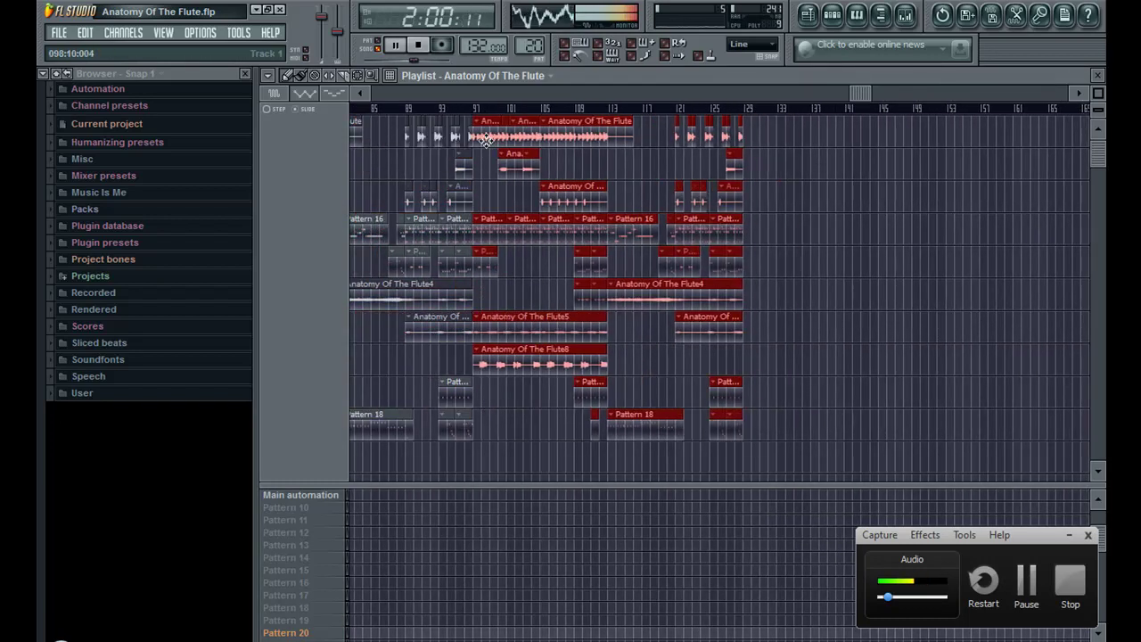
drag(806, 95, 646, 109)
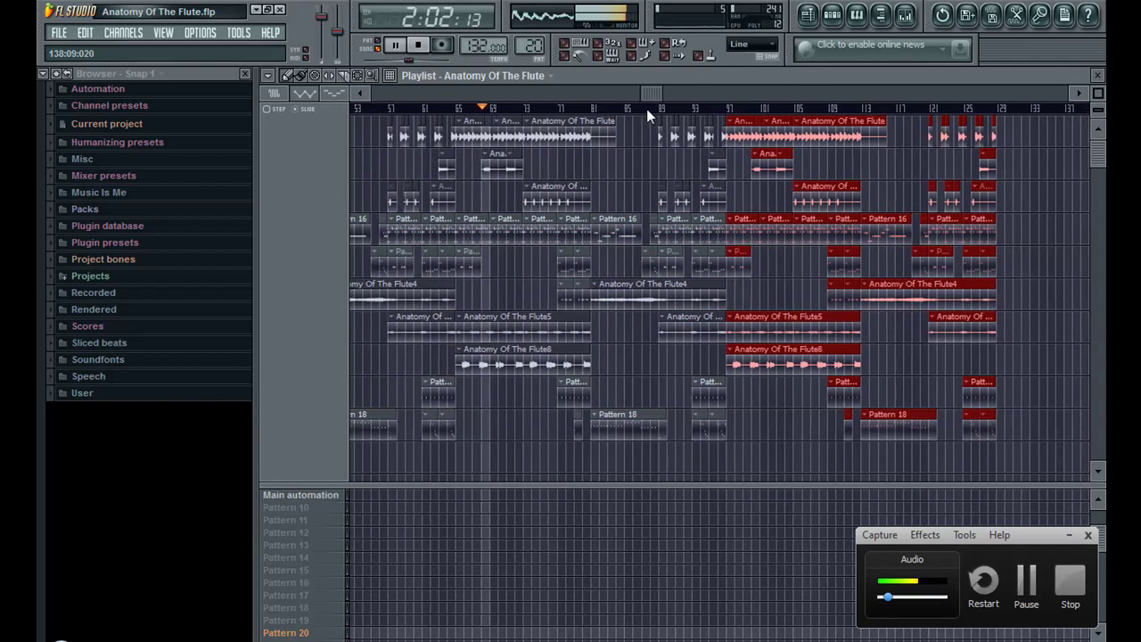
Step: Slice the Anatomy Of The Flute8 clip at bar 65 near bar 73 and delete its second half
click(524, 294)
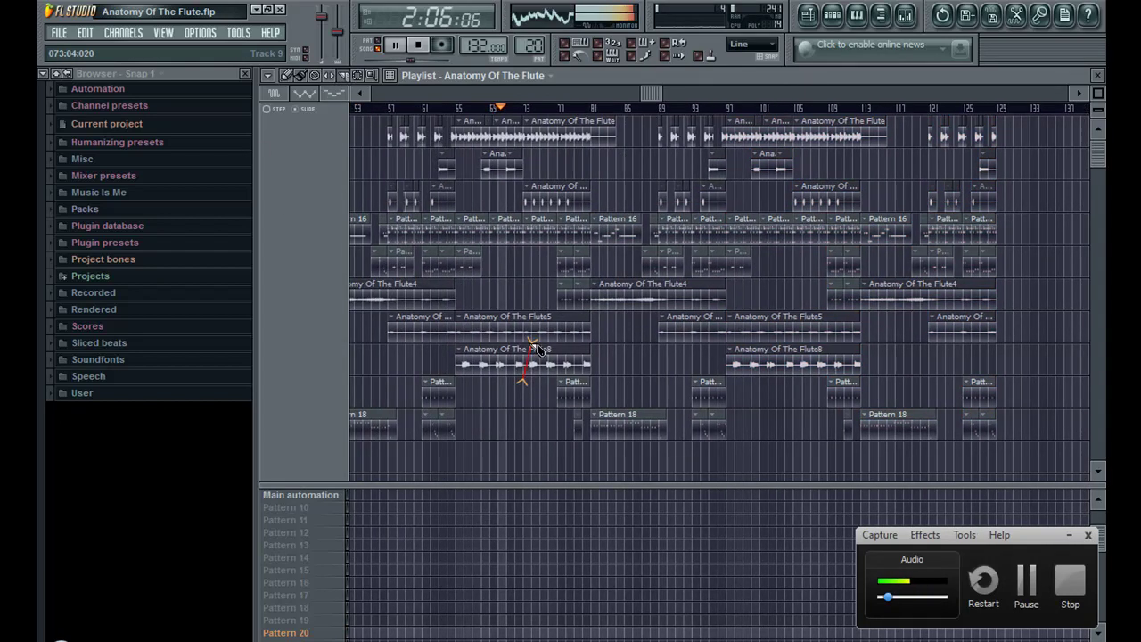
drag(529, 354, 538, 347)
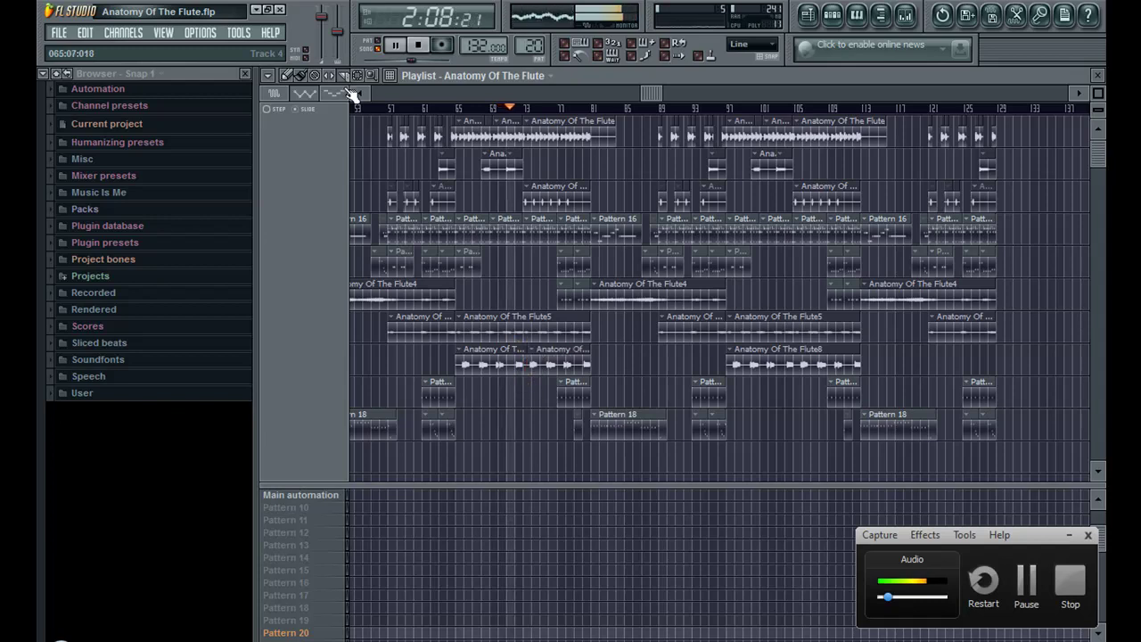
right_click(570, 368)
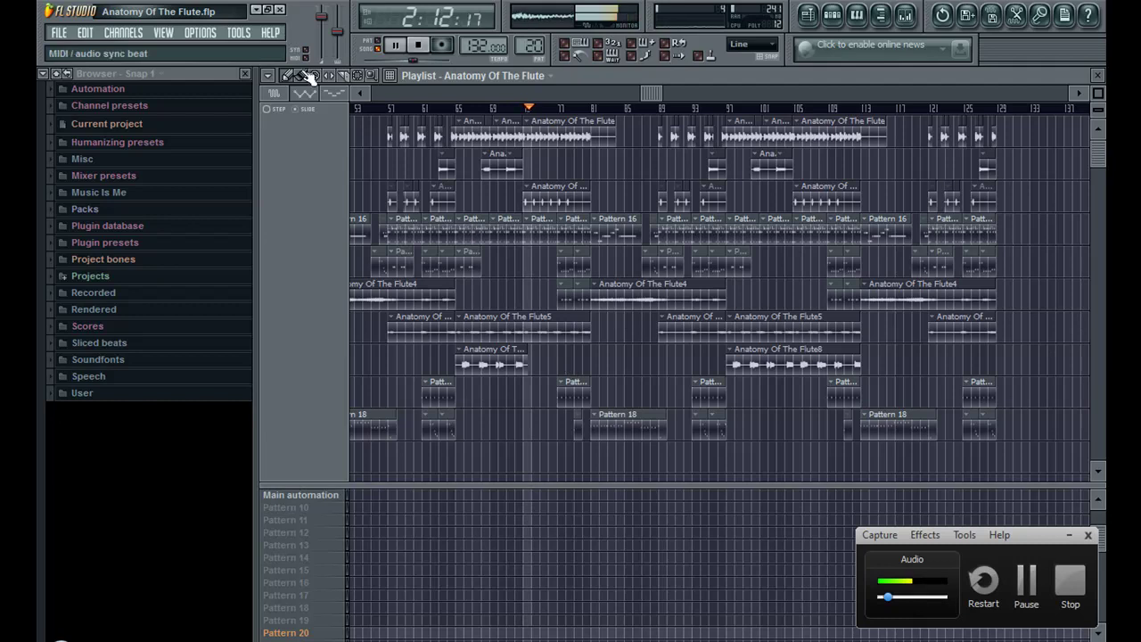
Step: Trim both ends of the remaining Anatomy Of The Flute8 half and place a copy right after it, ending at bar 81
click(84, 32)
click(503, 403)
drag(504, 403, 492, 357)
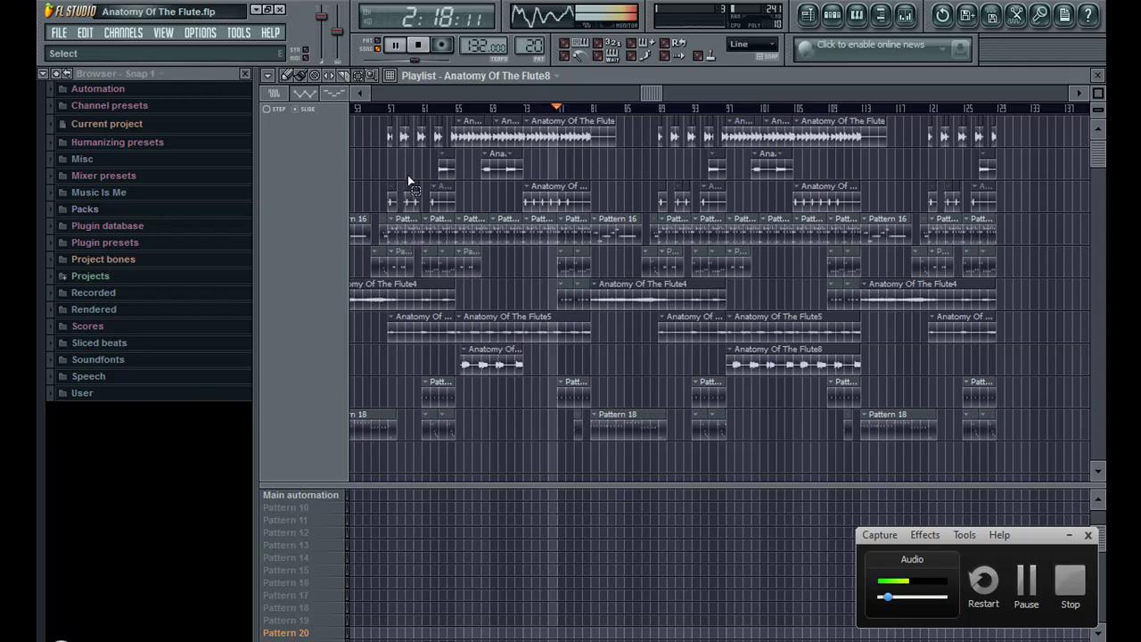
drag(396, 356, 566, 355)
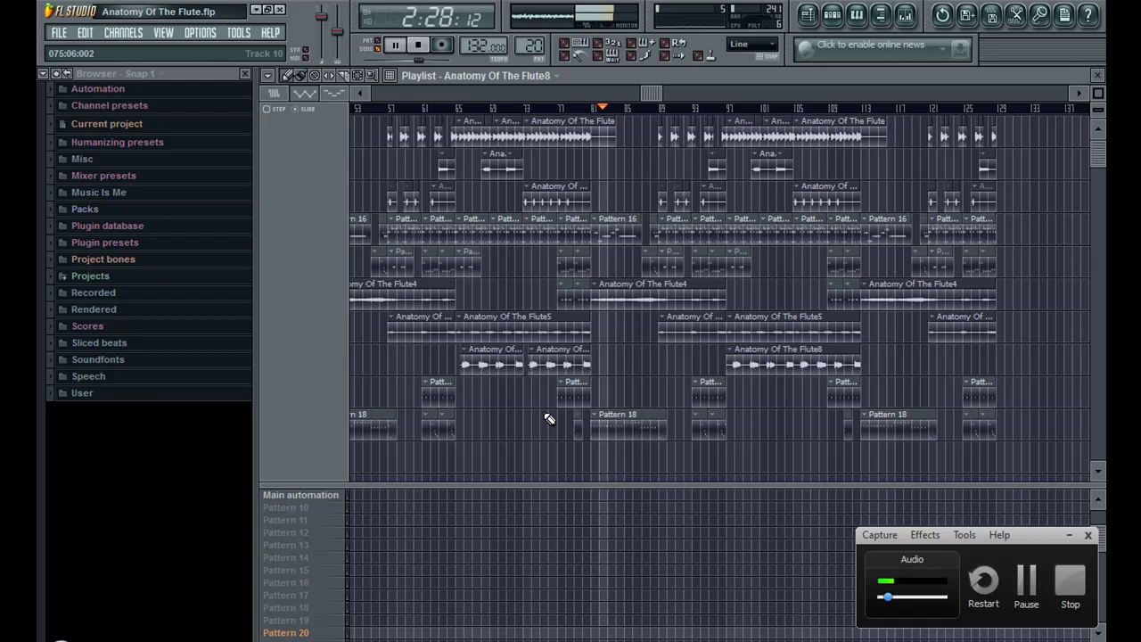
Step: Replace the long Anatomy Of The Flute8 clip at bar 97 with two copies of the trimmed chop on the same track
drag(406, 371, 756, 411)
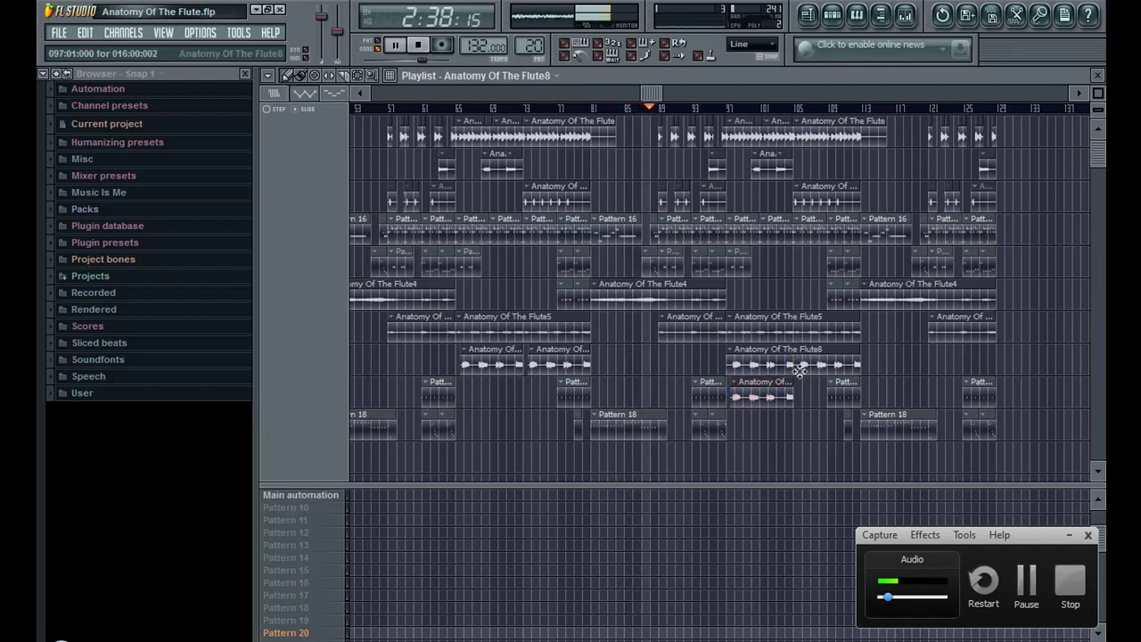
click(396, 356)
drag(396, 356, 836, 381)
right_click(802, 365)
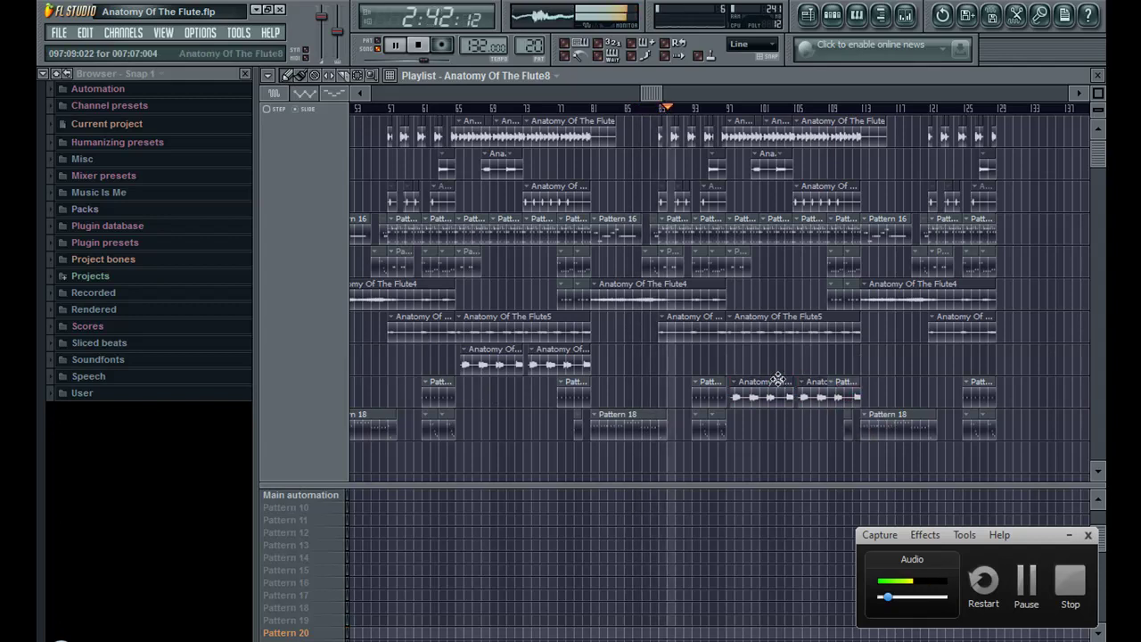
drag(764, 387, 813, 359)
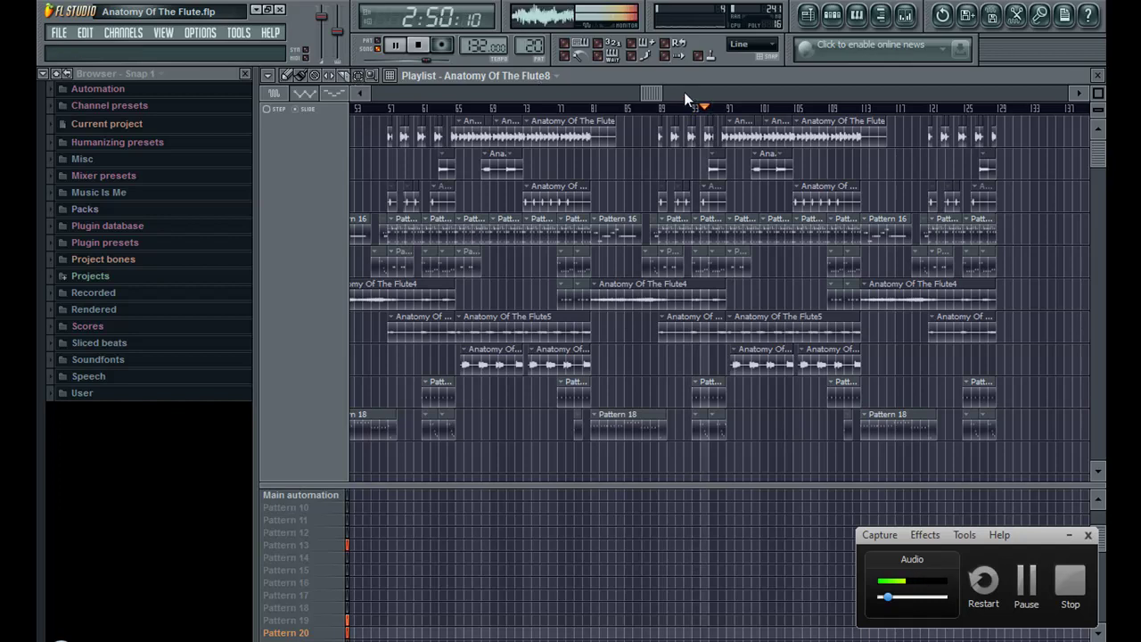
Step: Create a master volume automation clip from bar 97 to bar 129 and slope it down to zero as a fade-out
scroll(803, 100, up, 3)
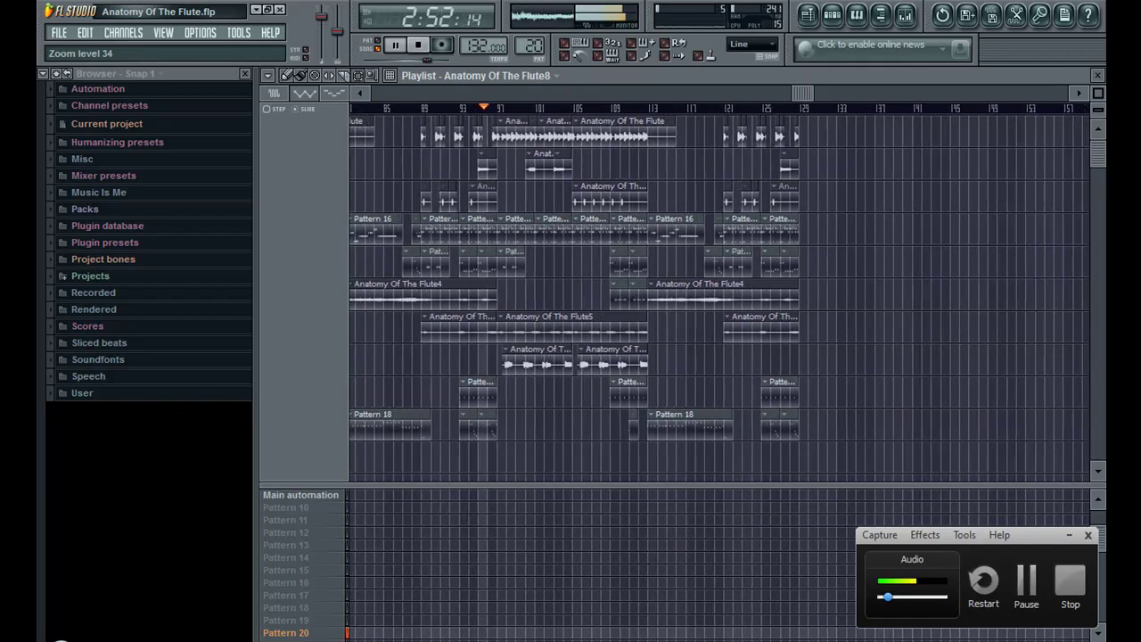
scroll(538, 111, up, 3)
drag(538, 112, 915, 125)
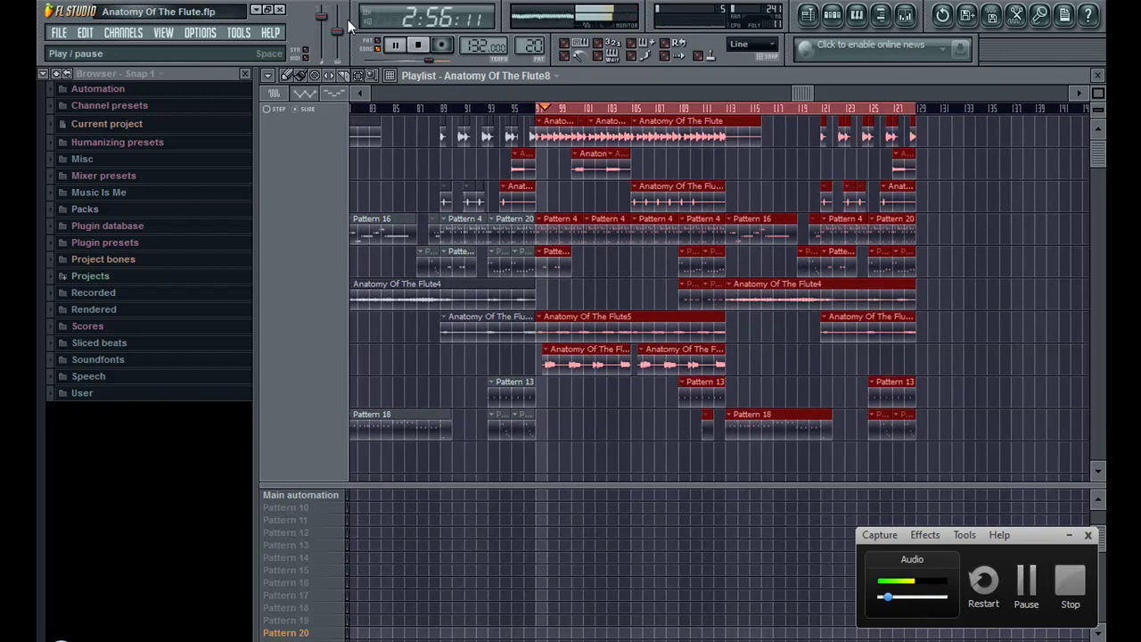
right_click(323, 17)
click(392, 116)
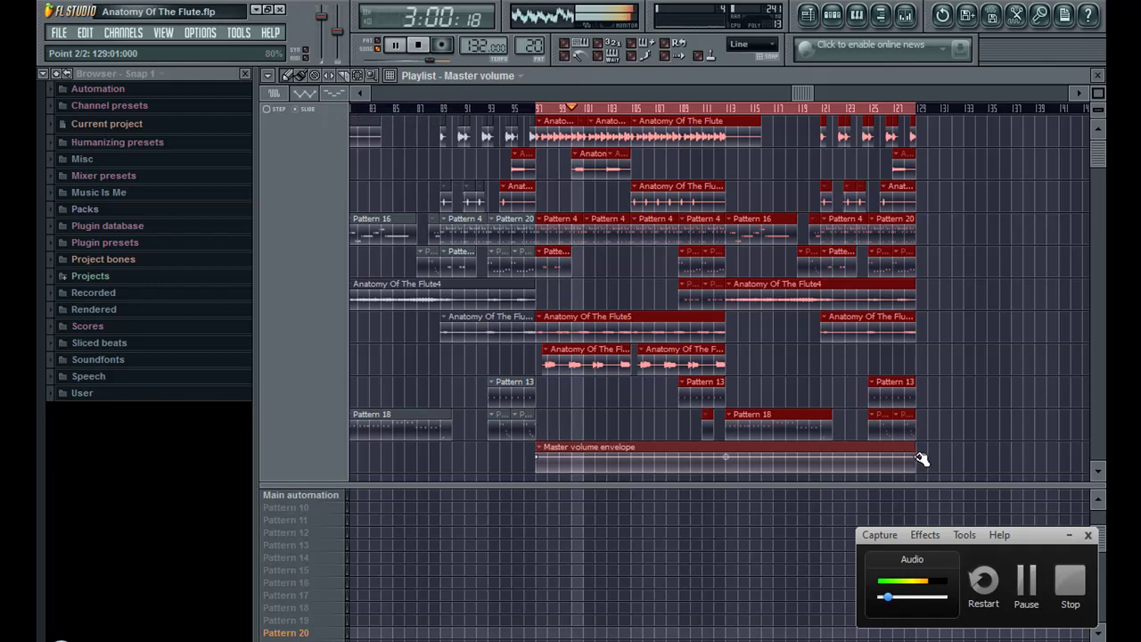
drag(921, 460, 918, 479)
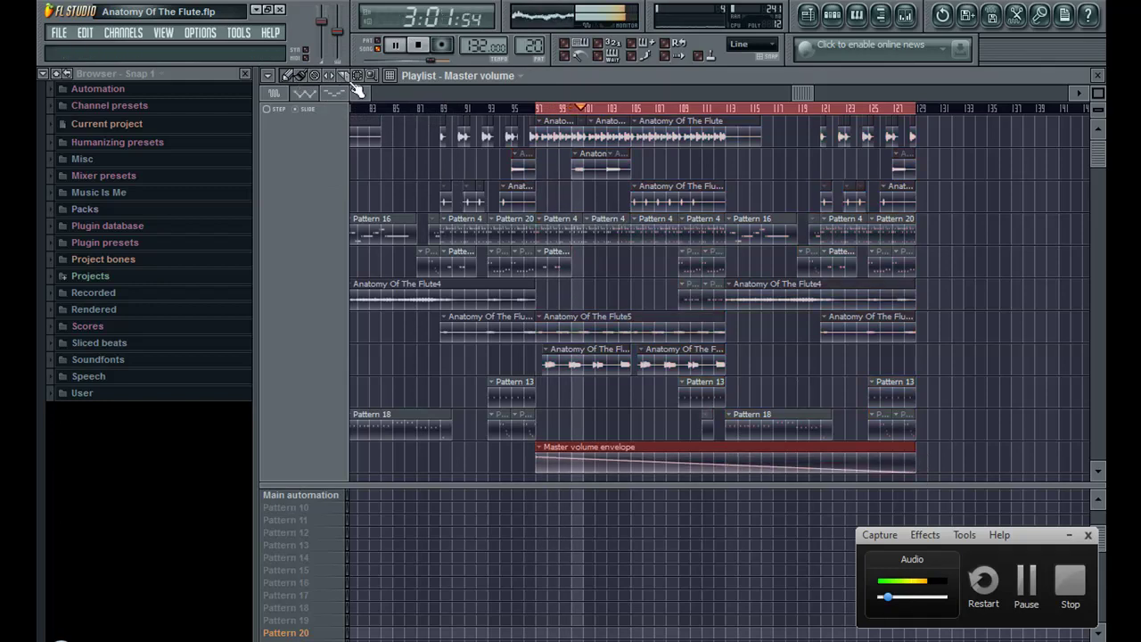
Step: Add the Vocal Dear Summer8 (2) sample from the projects folder to track 9 at bar 1 of the playlist
click(606, 94)
drag(660, 107, 588, 107)
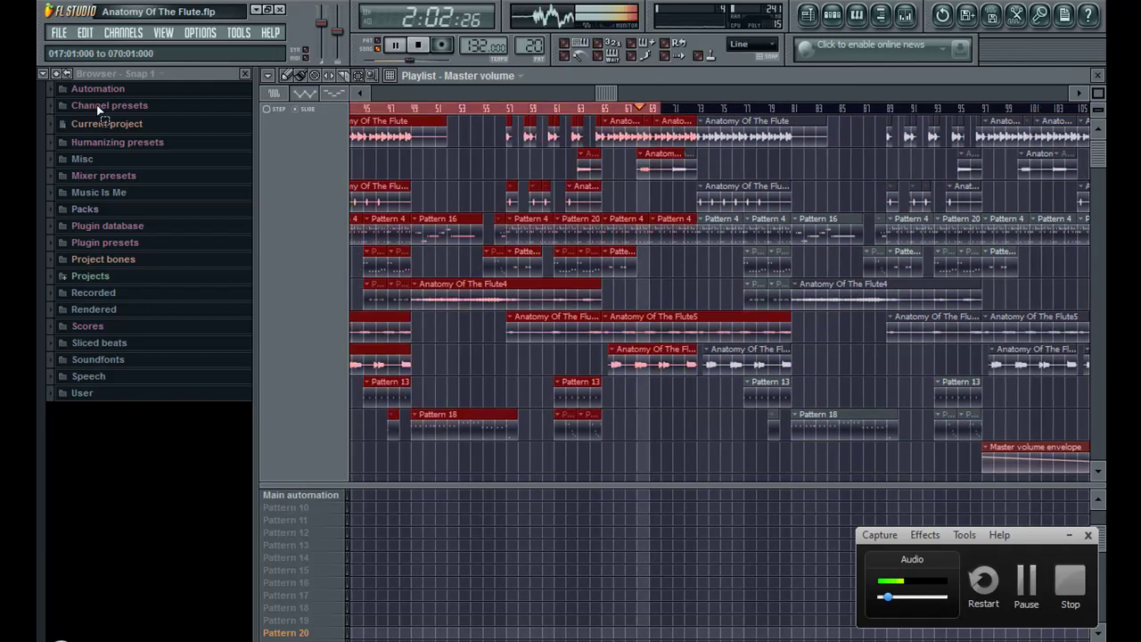
click(440, 92)
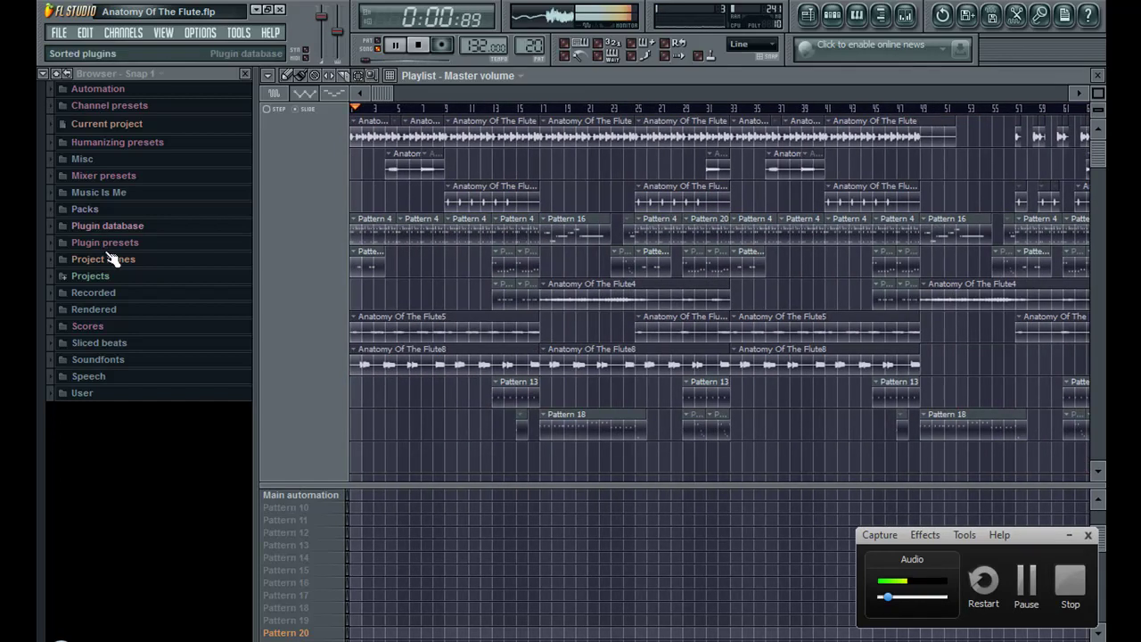
click(90, 276)
drag(37, 248, 166, 154)
click(138, 242)
scroll(36, 389, down, 20)
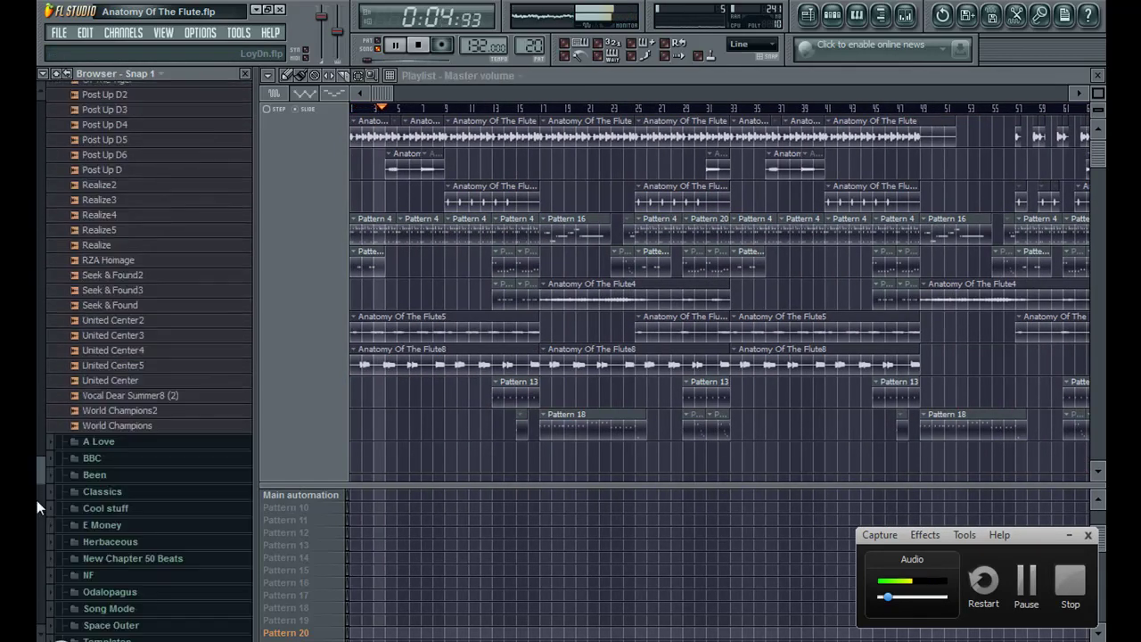
scroll(81, 402, up, 5)
drag(152, 142, 356, 396)
scroll(295, 113, up, 5)
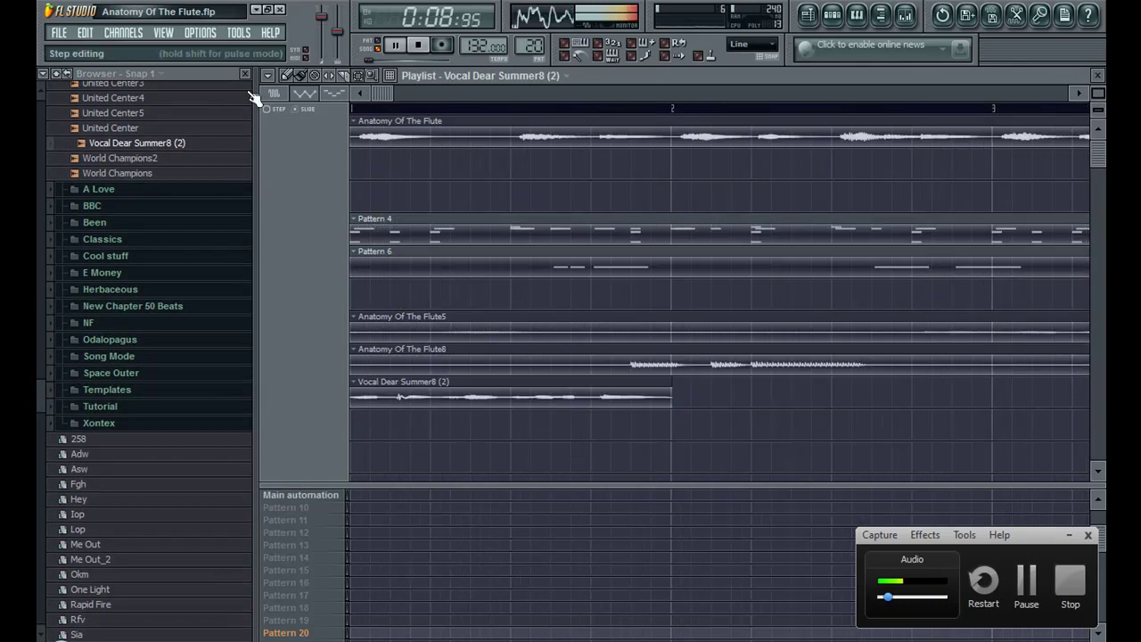
Step: Move all the clips except the vocal sample to start just before bar 2
key(ctrl+a)
drag(613, 385, 459, 400)
click(378, 126)
Step: Create a short master volume automation clip over the first step of bar 1 and play the new intro
click(370, 110)
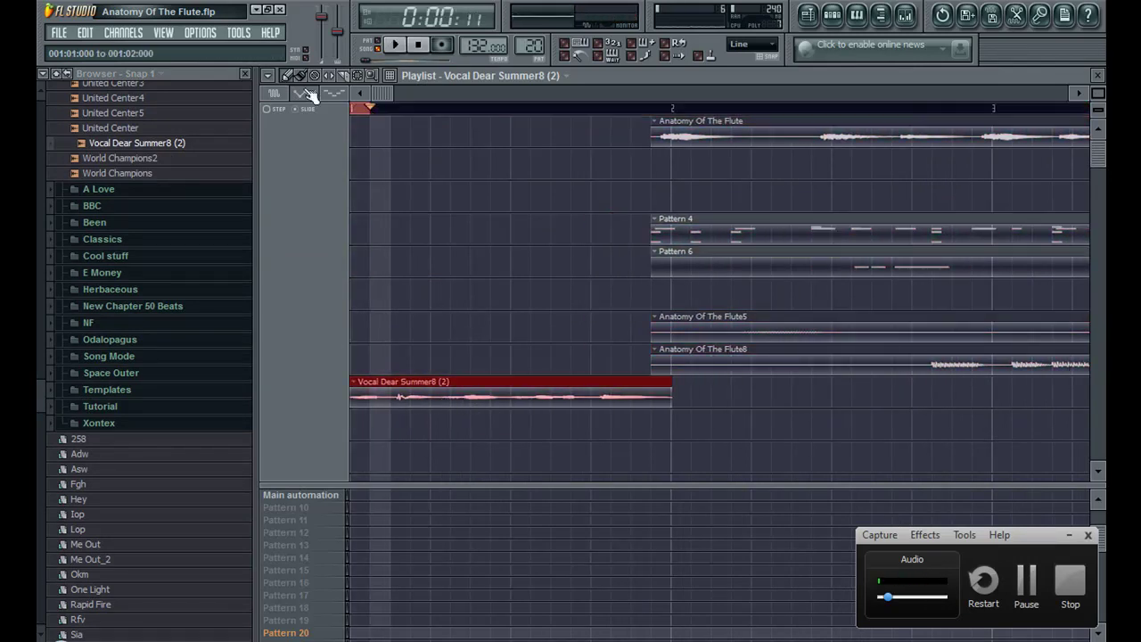
right_click(321, 16)
click(370, 114)
click(905, 16)
click(907, 19)
click(907, 21)
click(907, 22)
key(space)
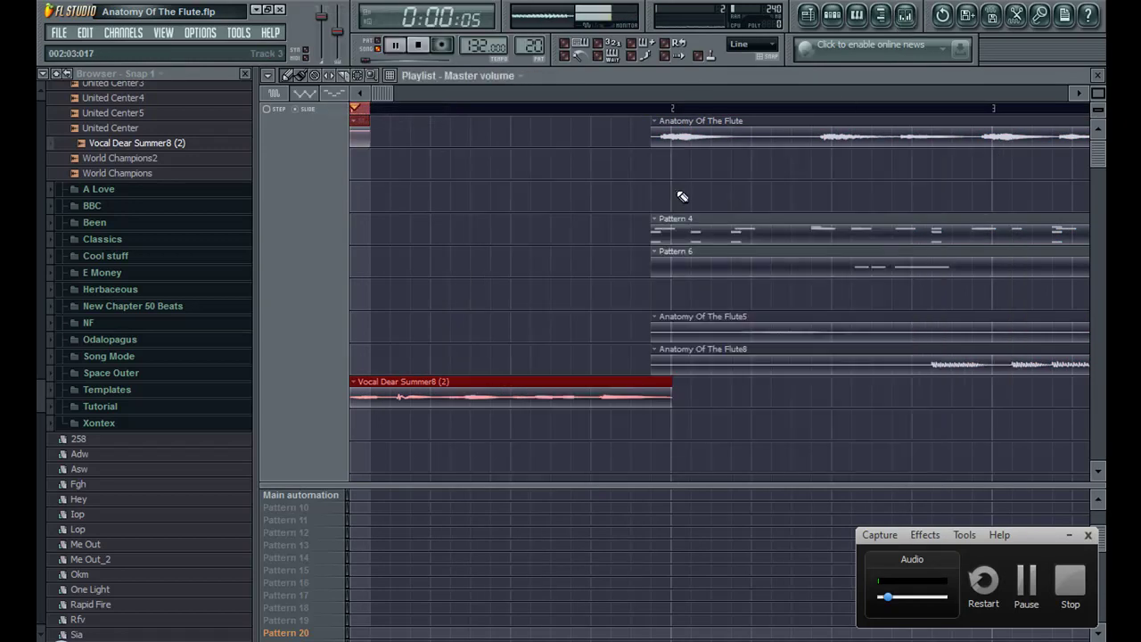
click(392, 116)
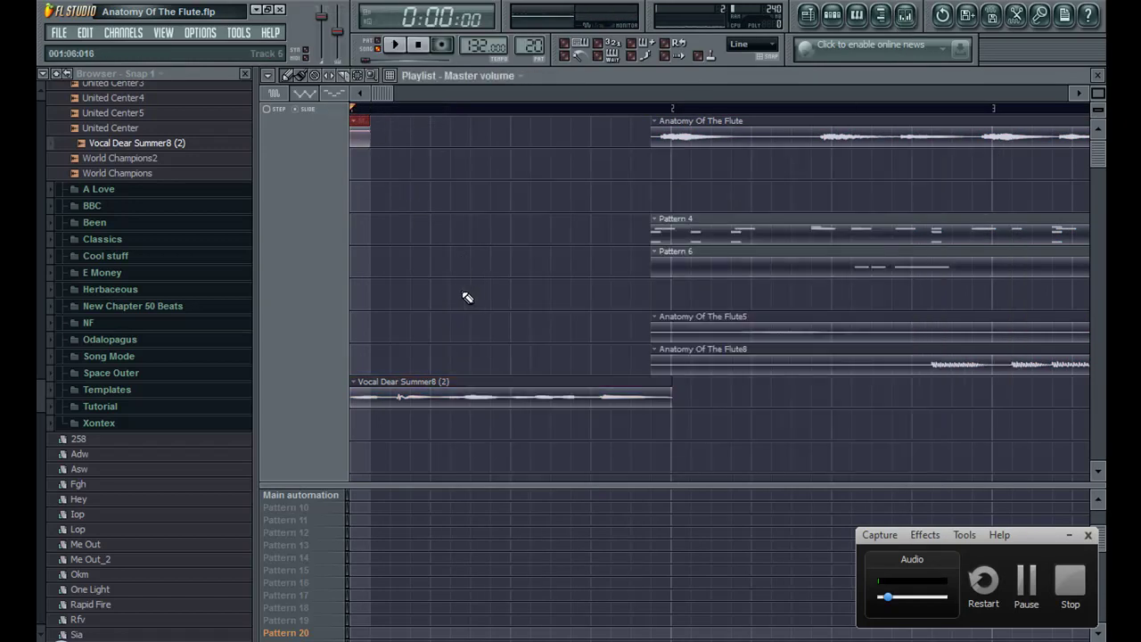
Step: Check the channel settings of the Vocal Dear Summer8 (2) clip and the 808SD_2D_TapeSat channel
double_click(428, 397)
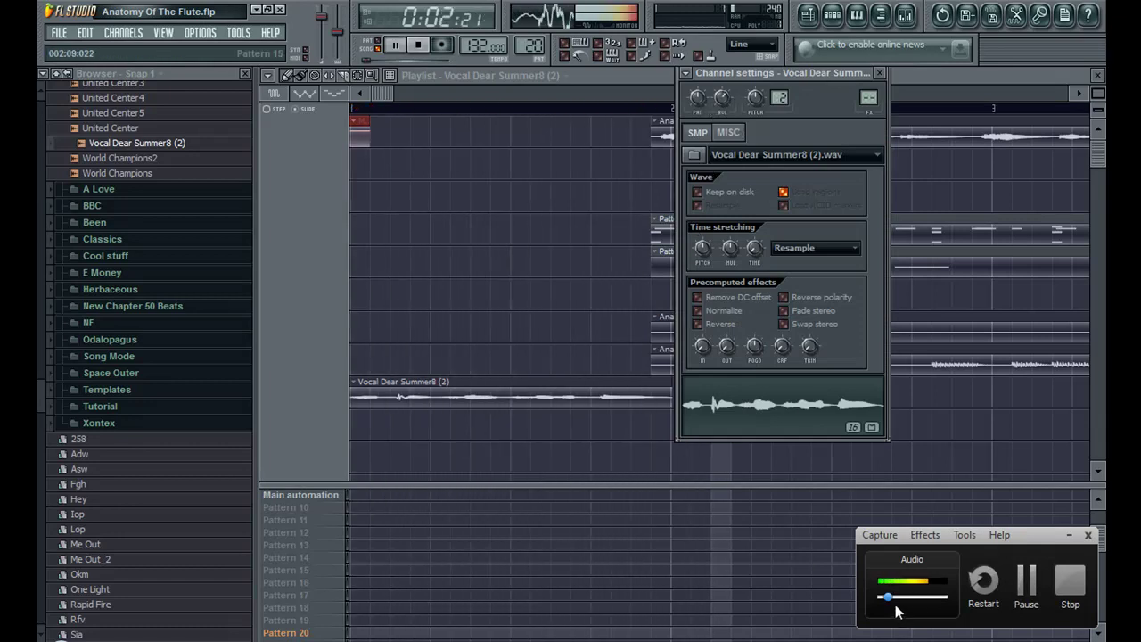
click(879, 74)
click(886, 257)
key(F6)
click(323, 342)
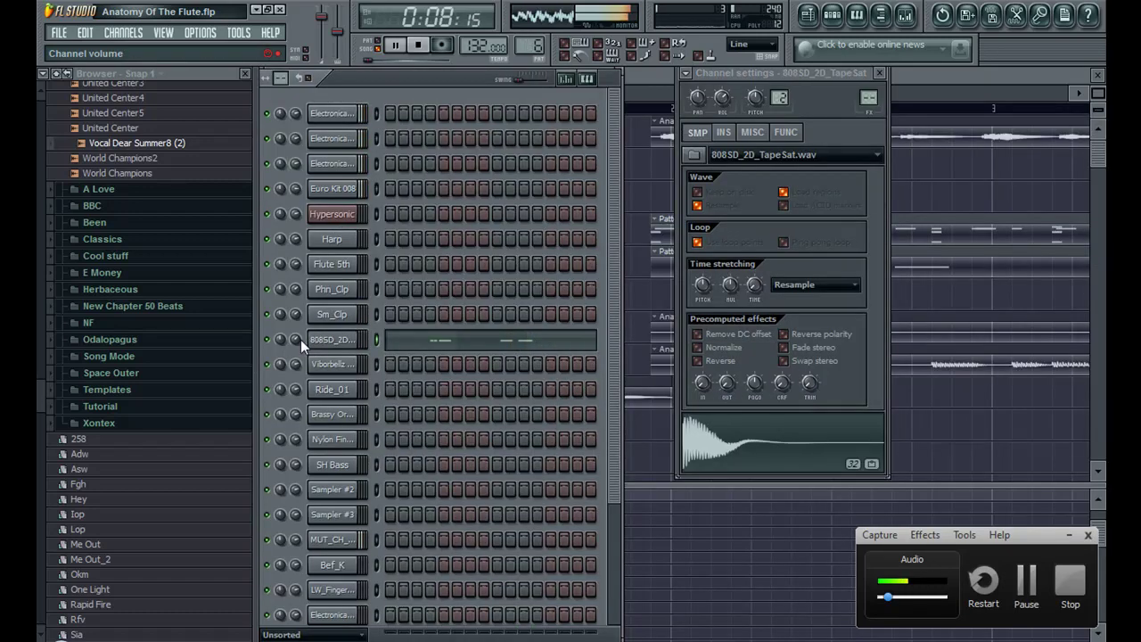
click(879, 73)
key(F6)
Step: Clear the workspace by closing the playlist, channel rack and browser, and save the project
scroll(713, 294, down, 3)
scroll(713, 294, down, 3)
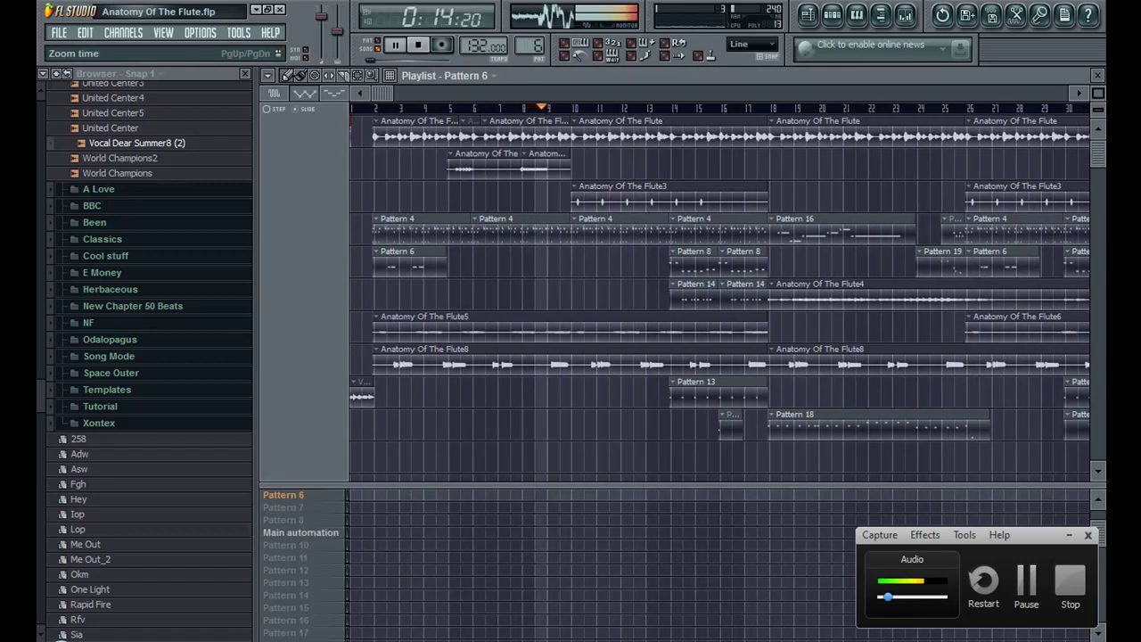
scroll(1100, 91, down, 2)
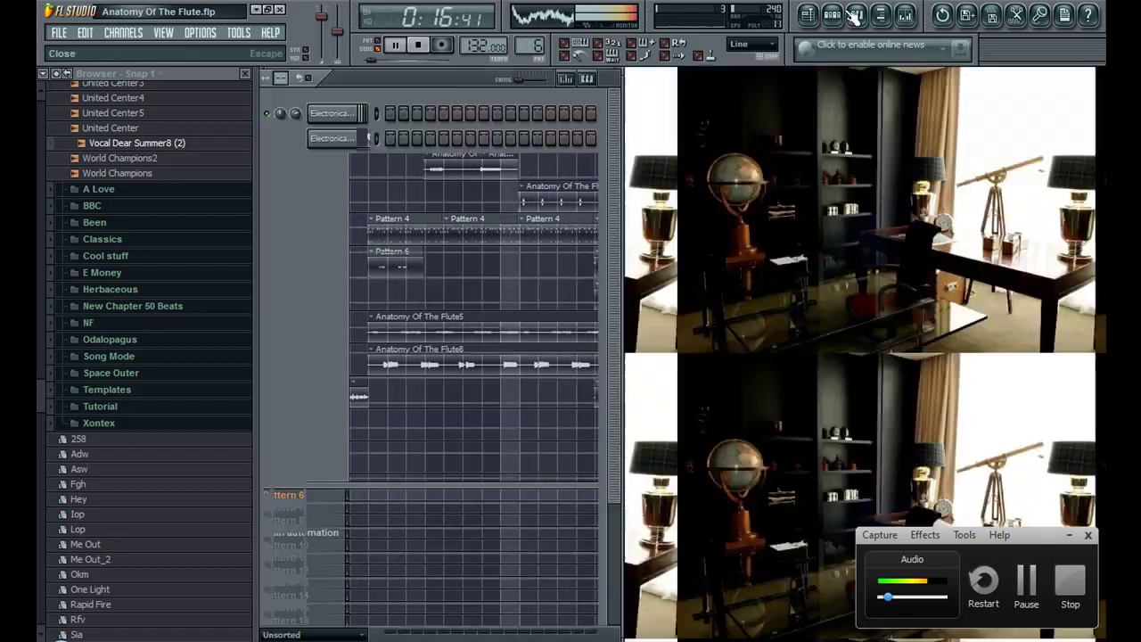
click(832, 14)
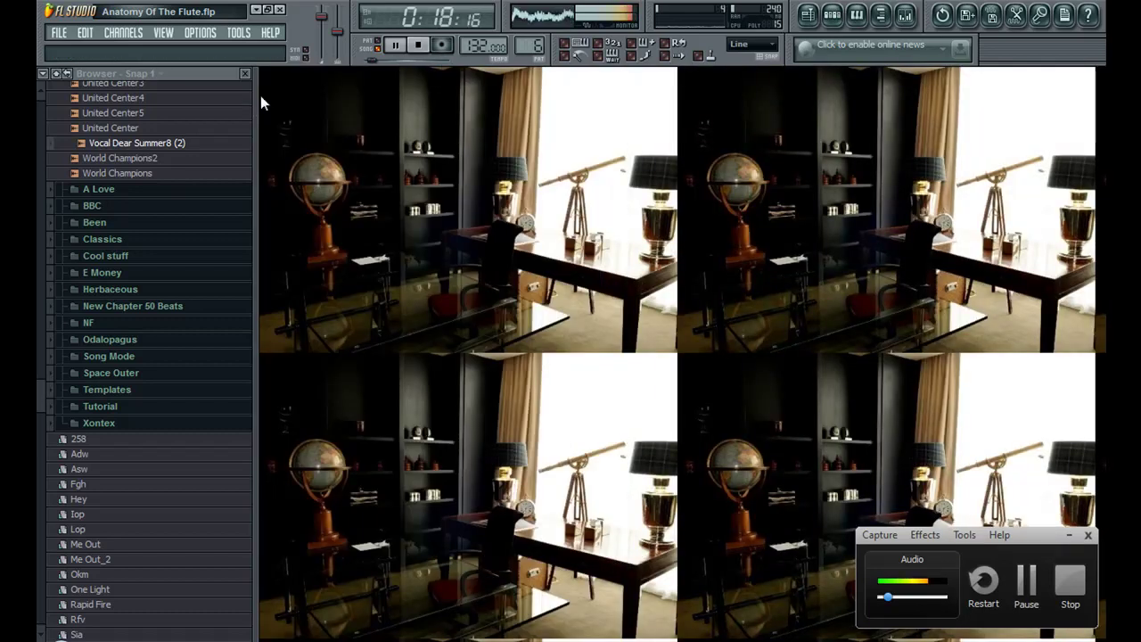
click(245, 74)
click(59, 32)
click(80, 105)
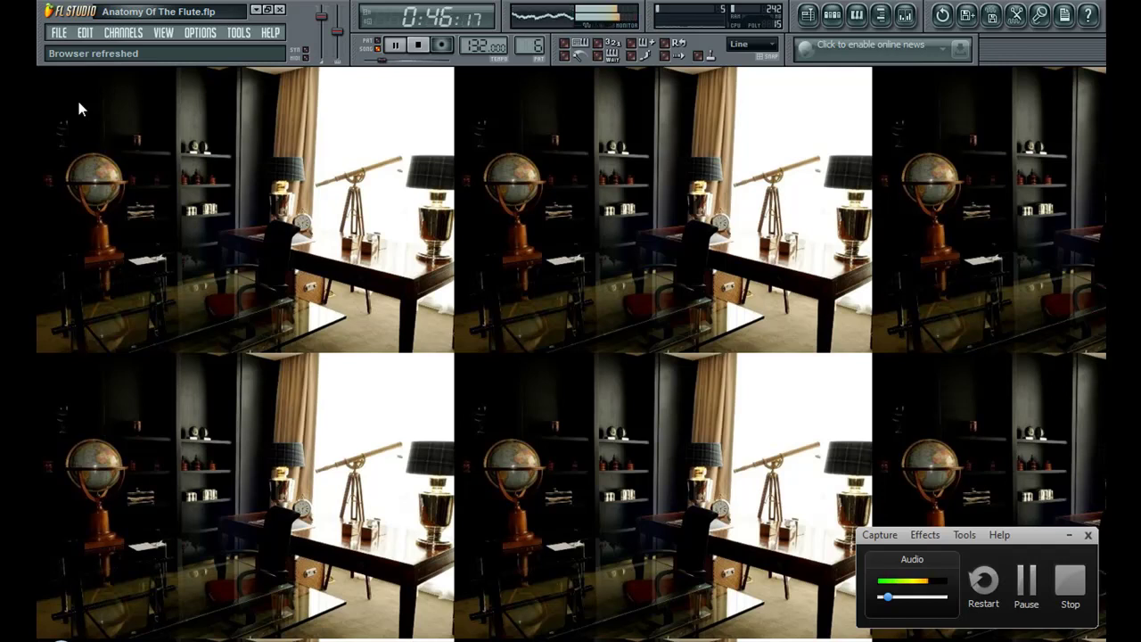
Step: Open the 808SD_4D_X notes of Pattern 19 in the piano roll
click(880, 15)
click(880, 15)
click(880, 16)
click(831, 15)
click(880, 15)
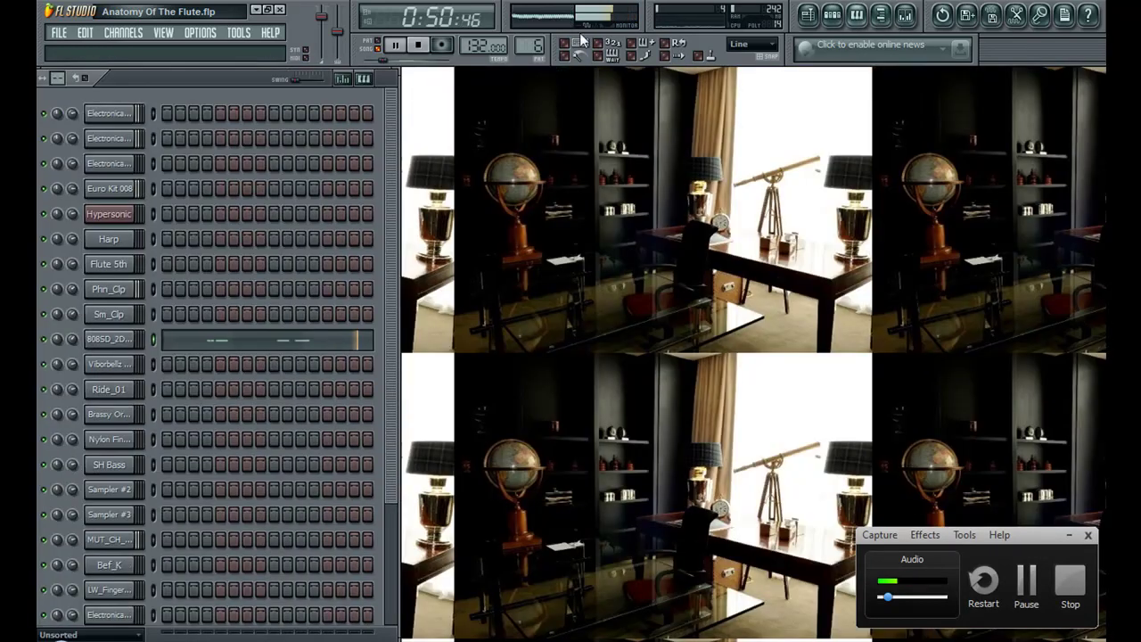
click(375, 51)
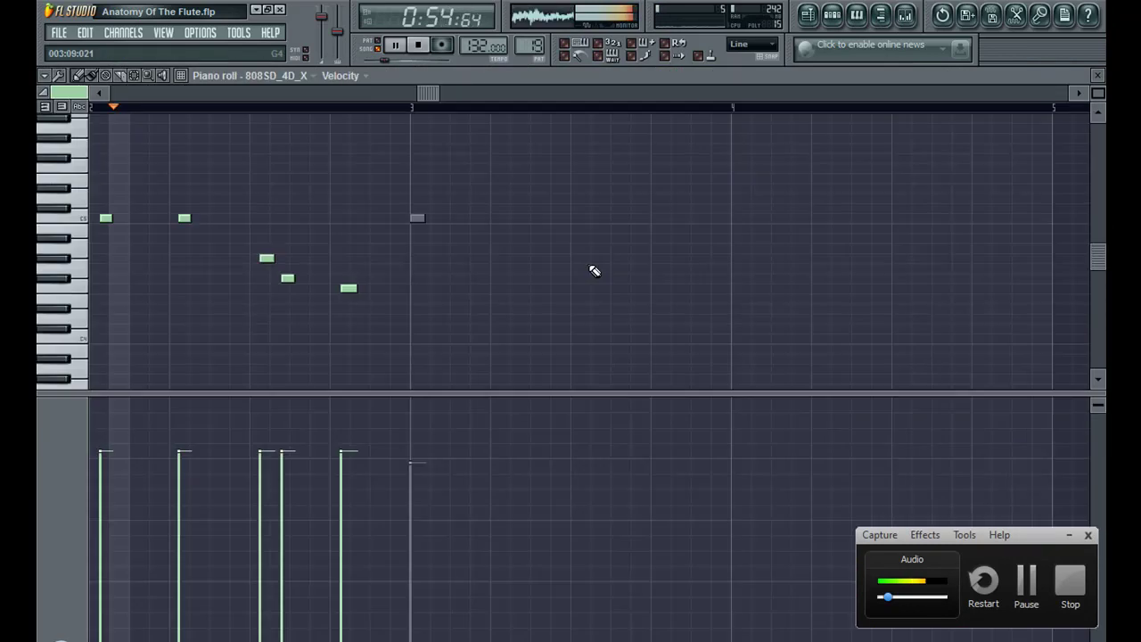
double_click(581, 254)
Step: Vary the velocities of the five 808SD_4D_X notes, with the second at 72% and the fourth at 77%
click(178, 479)
click(99, 481)
click(265, 462)
click(284, 461)
click(345, 463)
click(212, 467)
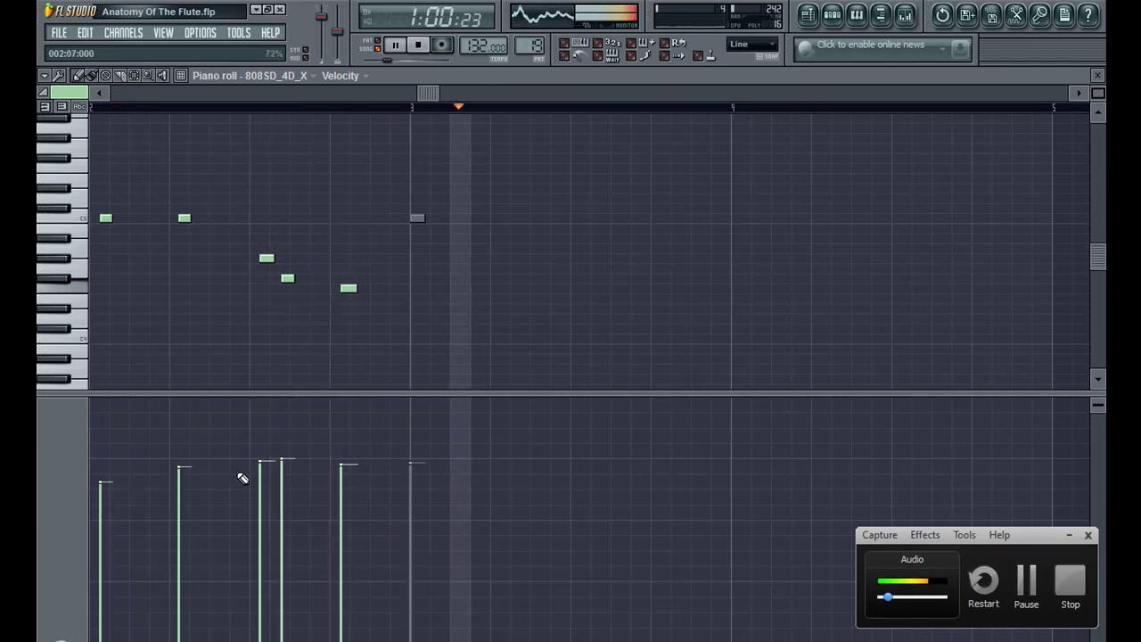
click(359, 451)
click(265, 455)
click(284, 453)
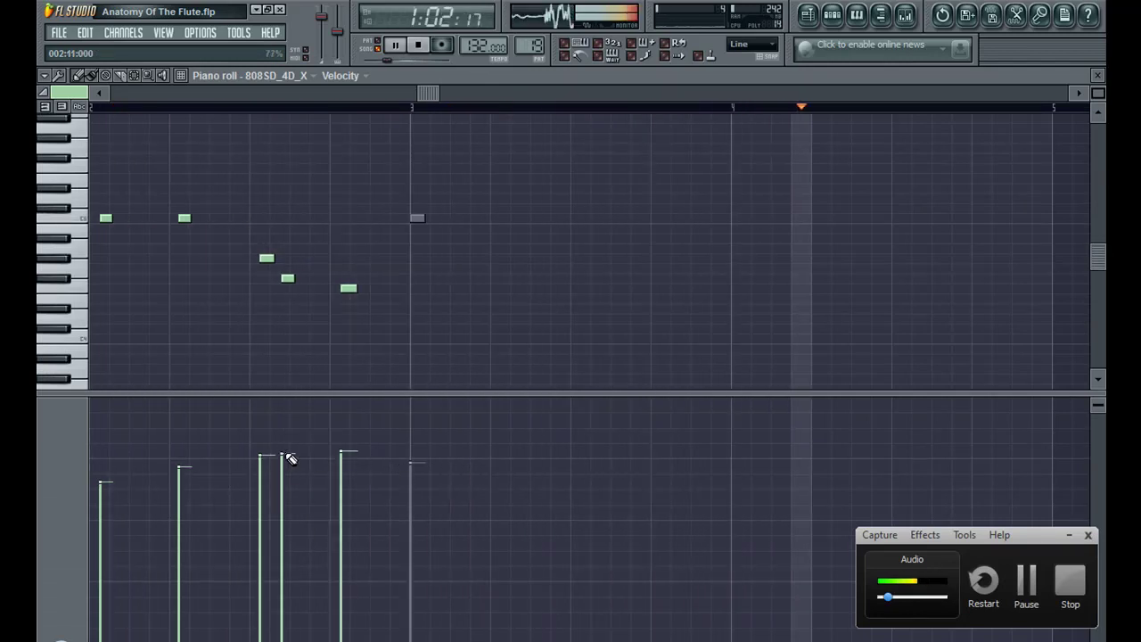
Step: Pan the first, second and fourth 808SD_4D_X notes slightly left and the third and fifth slightly right, the fifth 9% right
click(81, 456)
click(98, 476)
click(101, 532)
click(179, 533)
click(260, 511)
click(282, 532)
click(344, 513)
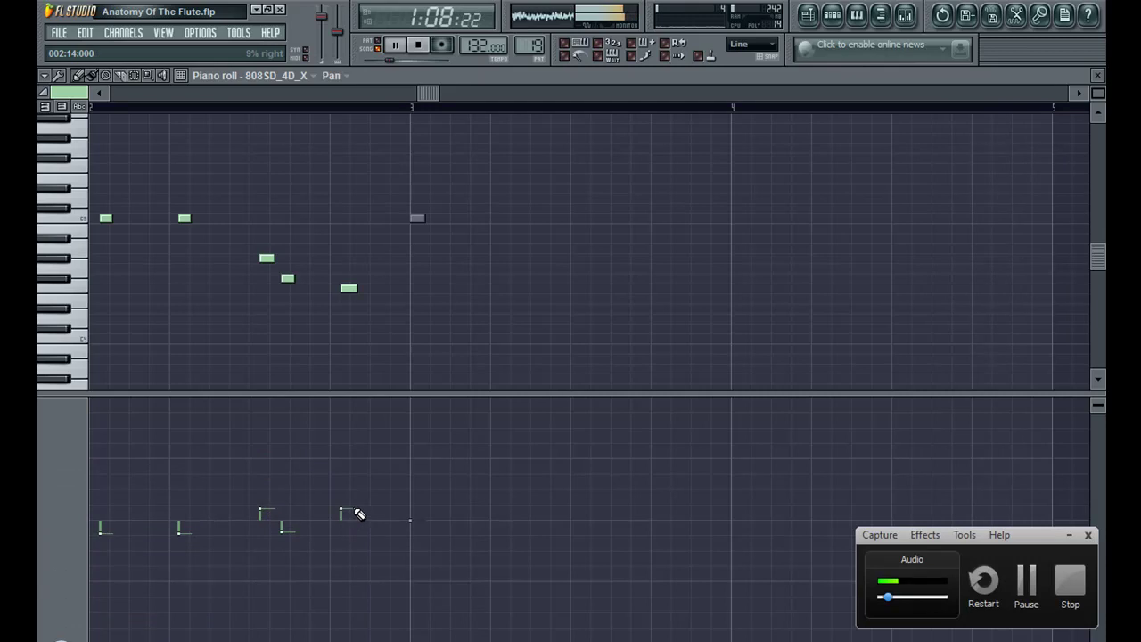
Step: Close the piano roll and the channel rack and save the project
key(F7)
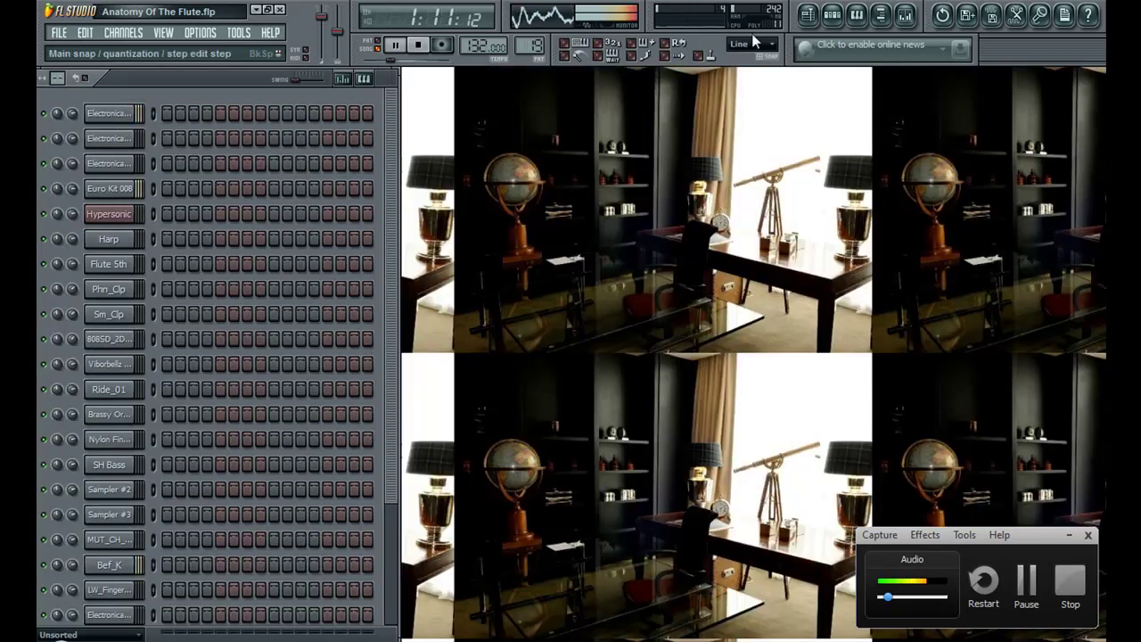
key(F6)
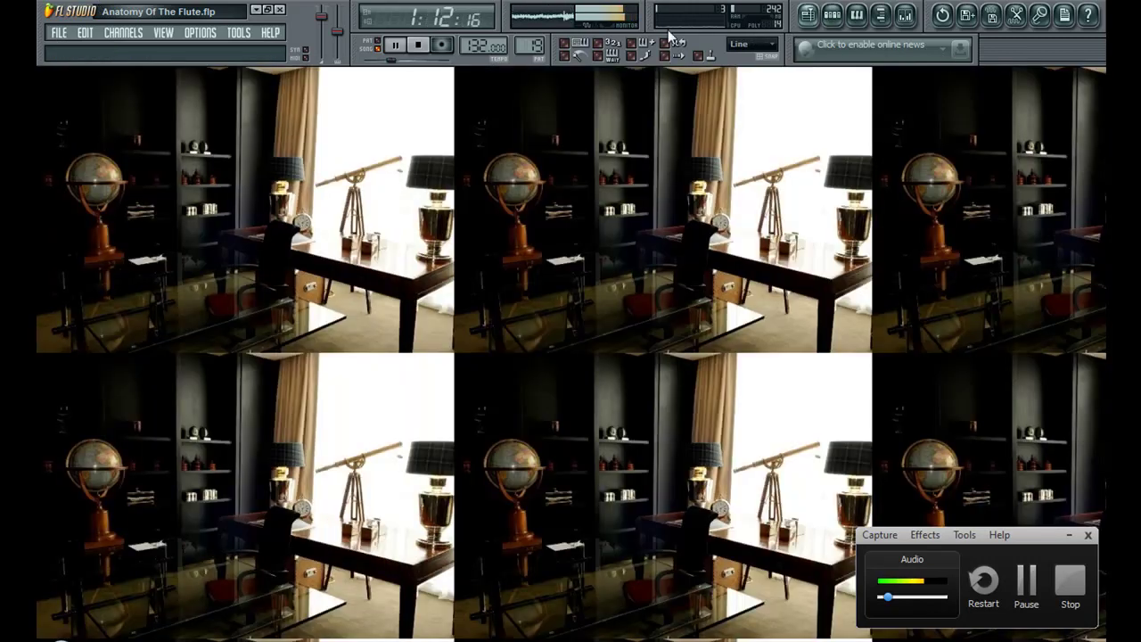
click(60, 32)
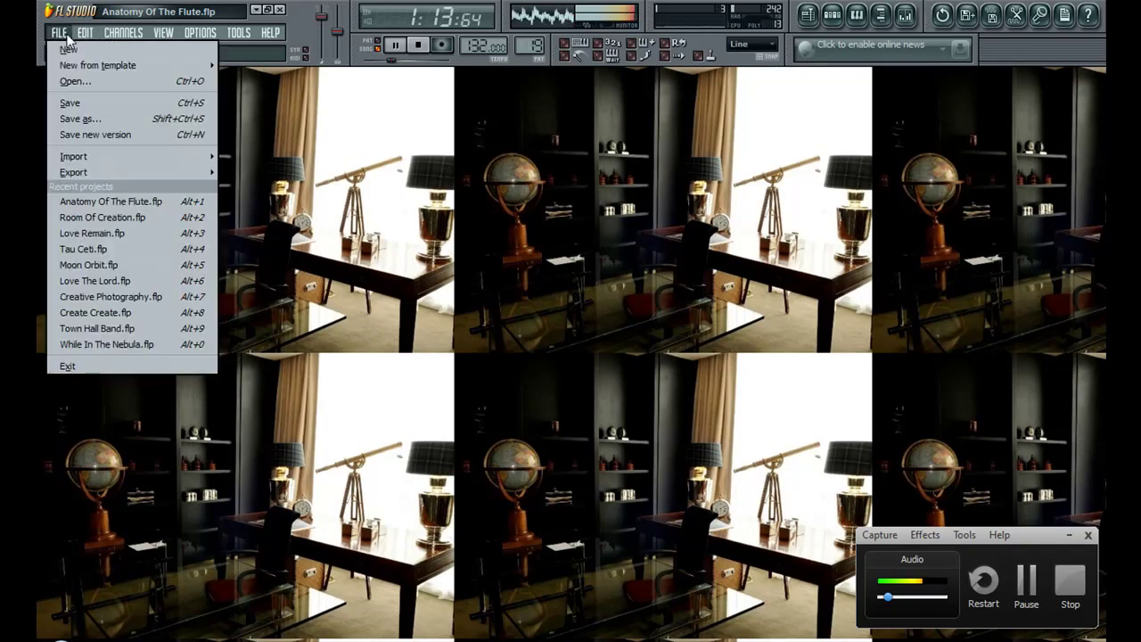
click(85, 105)
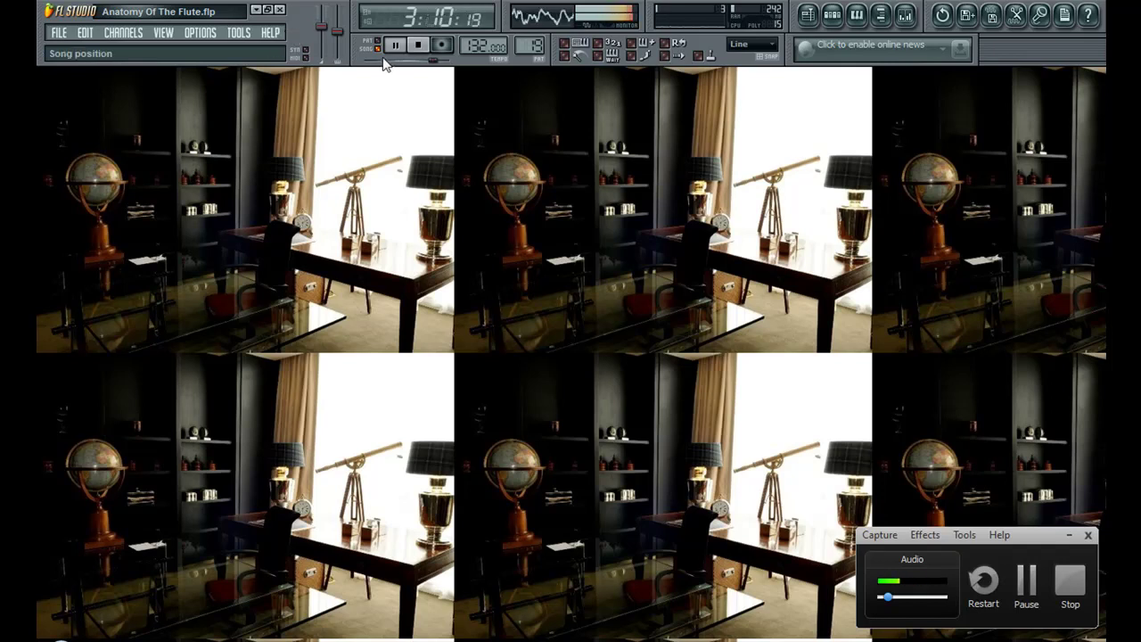
Step: Show the playlist's final section around the master volume fade-out and save the project
key(F5)
drag(673, 92, 797, 80)
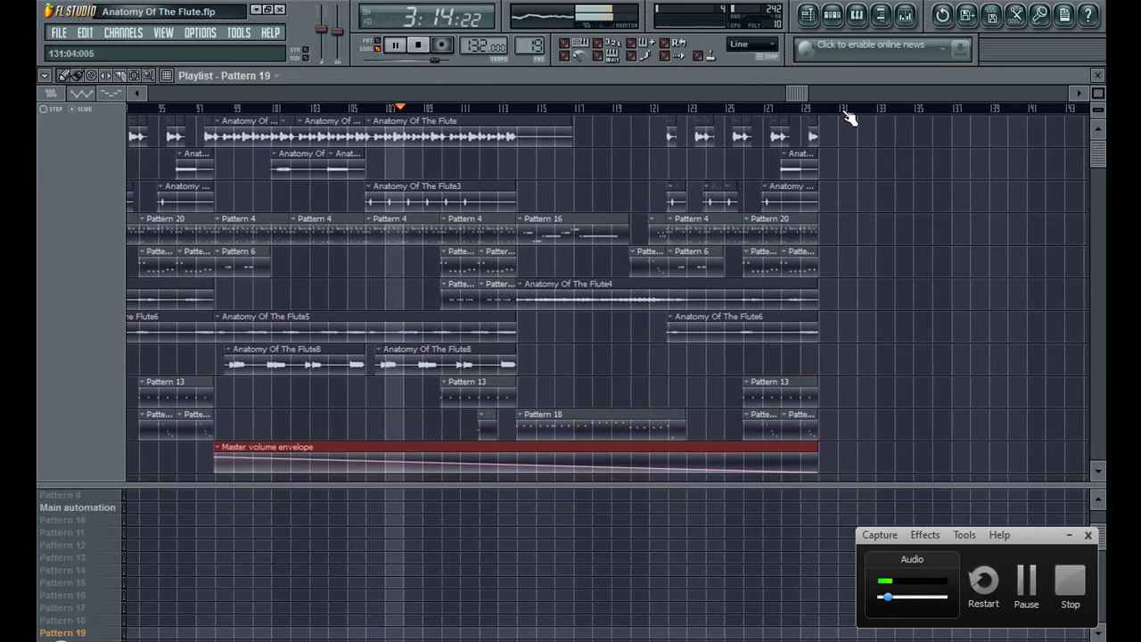
click(62, 33)
click(77, 102)
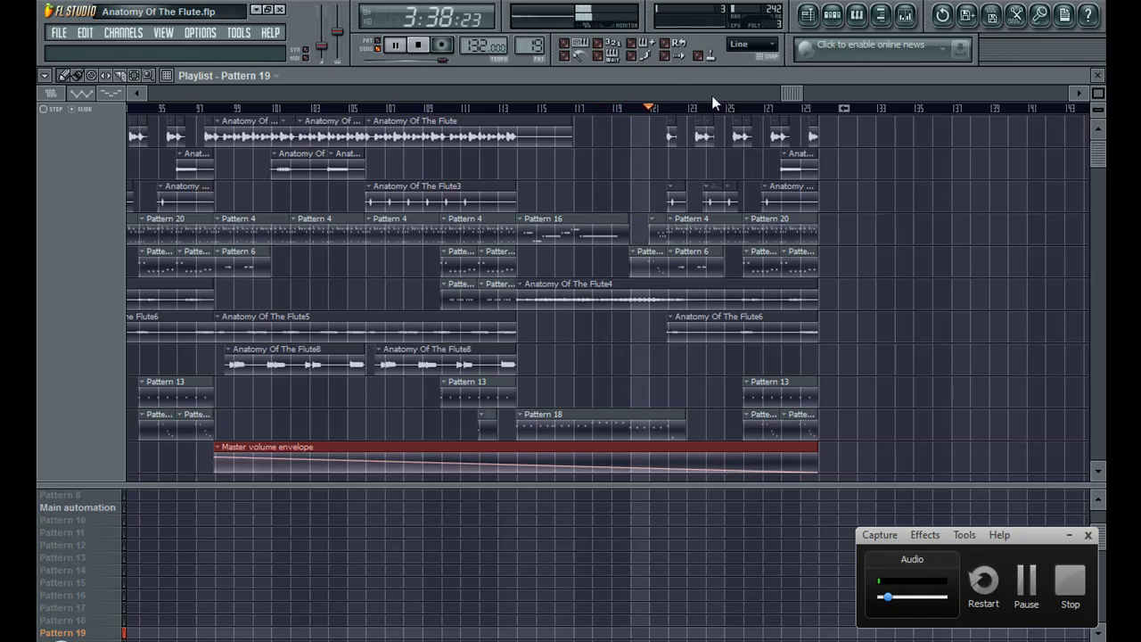
Step: Review the playlist from the start through the end of the fade-out and save the finished project
drag(791, 94, 39, 129)
drag(274, 91, 862, 80)
click(59, 32)
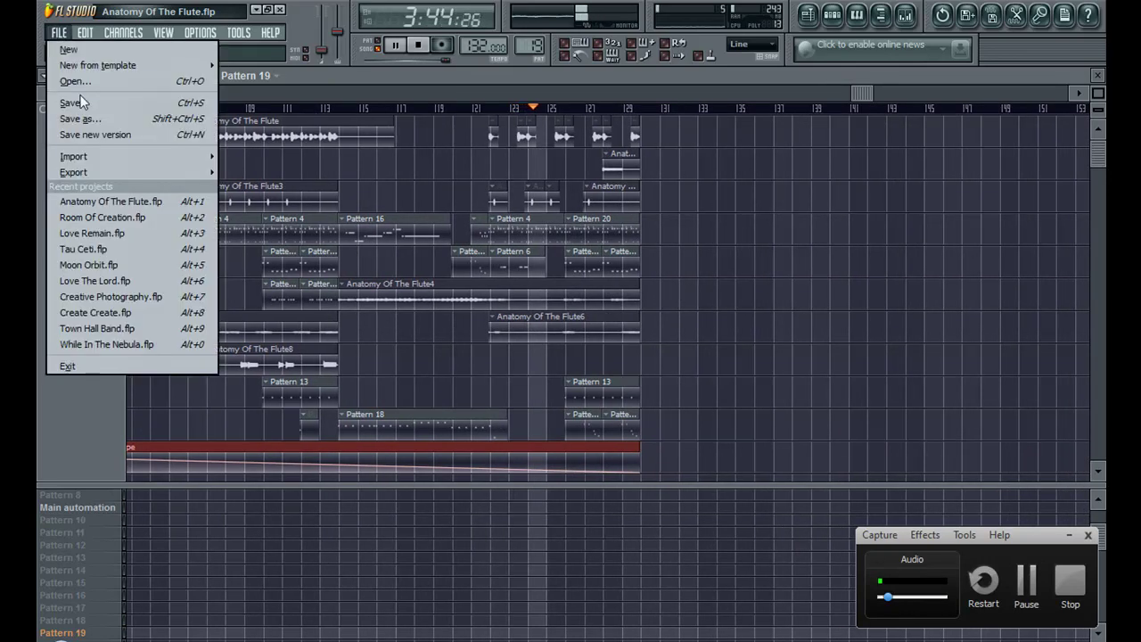
click(79, 105)
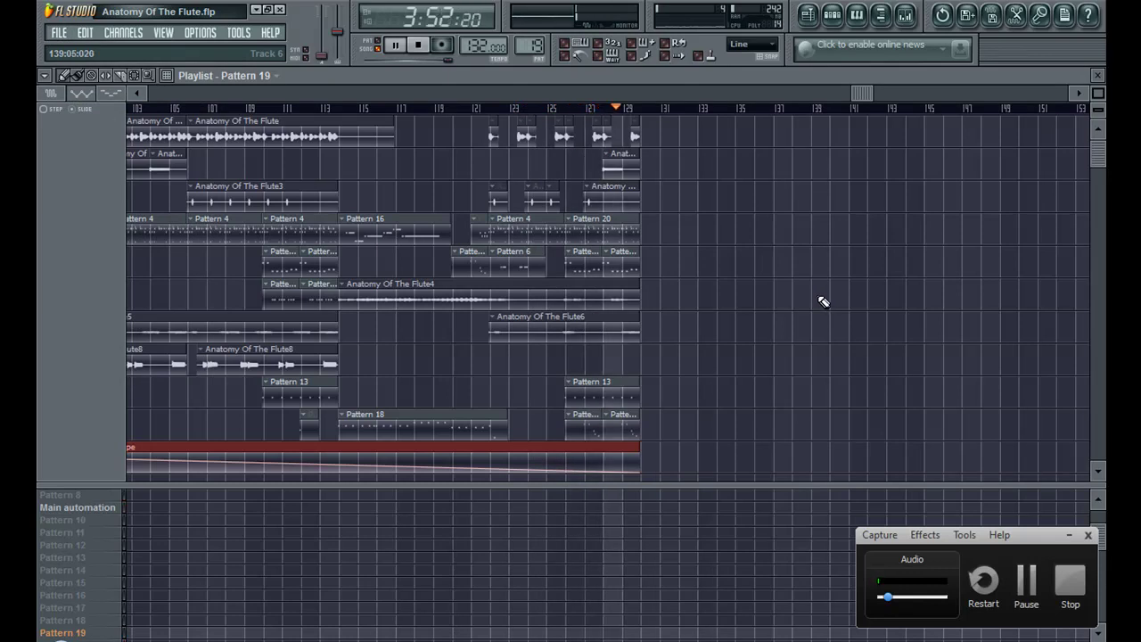
click(419, 46)
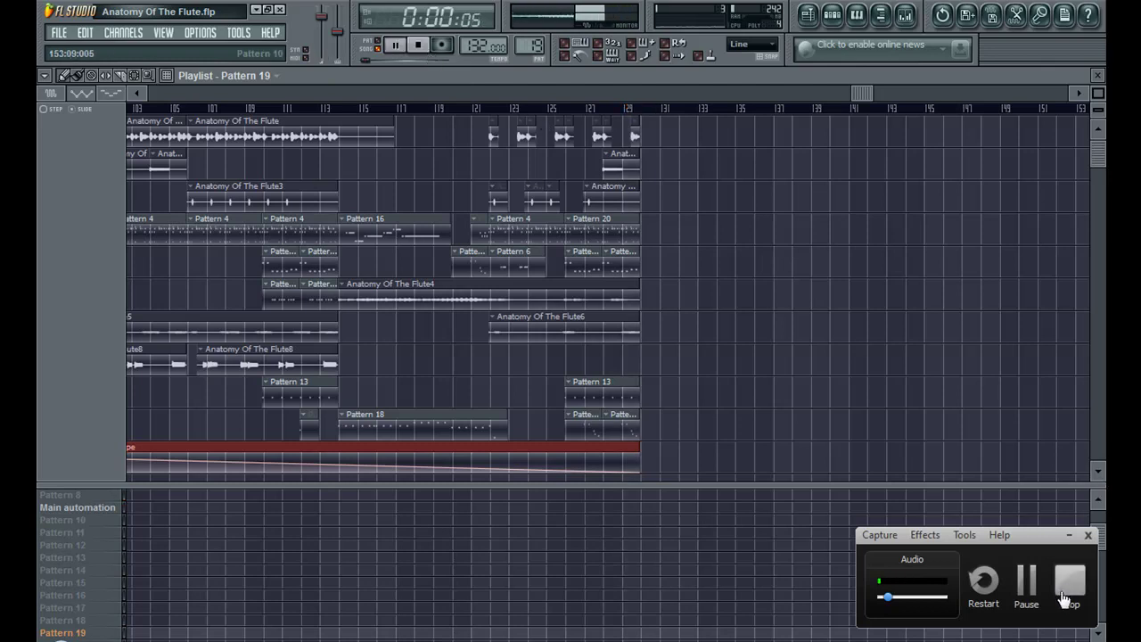